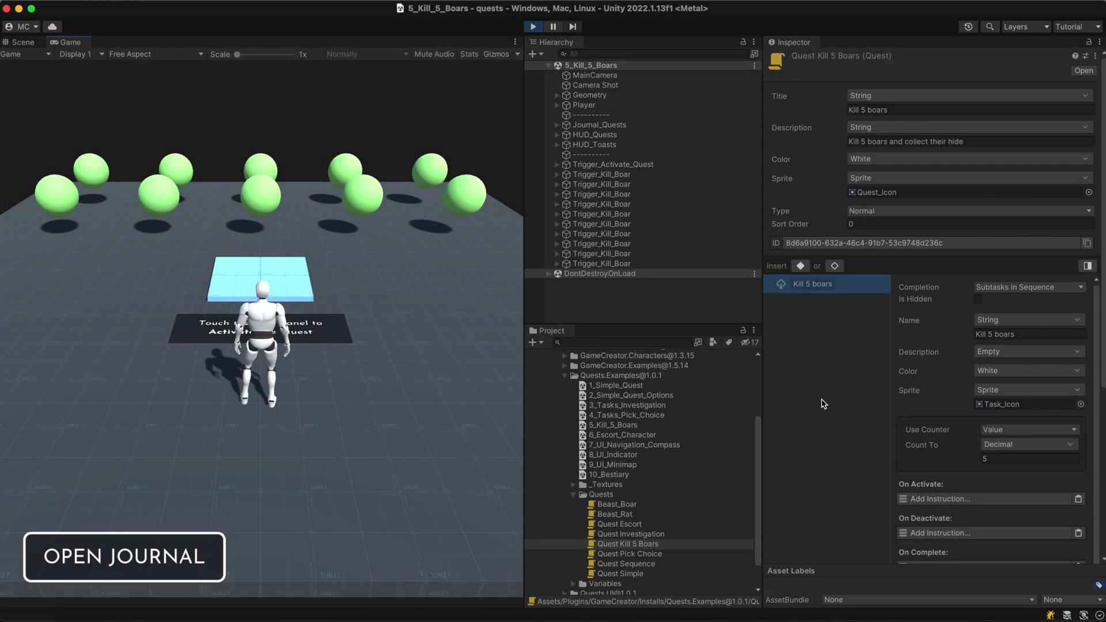
Step: Walk the player onto the activation panel in the Kill 5 Boars demo
key(w)
key(w)
key(w)
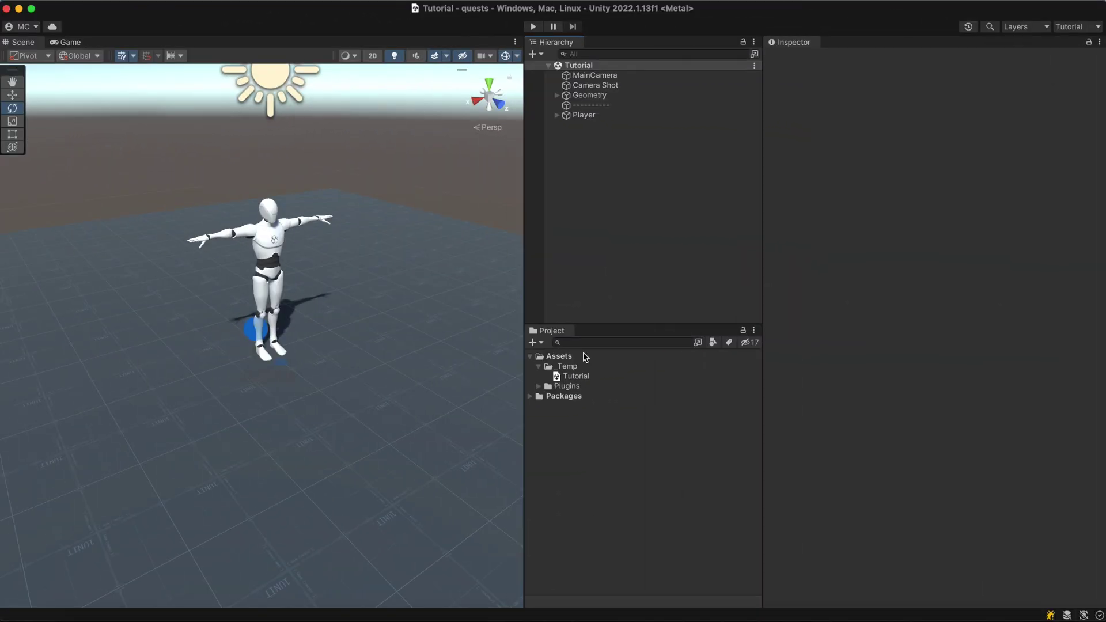
Step: Create a Game Creator Quest asset in the _Temp folder named 'My Quest'
right_click(576, 367)
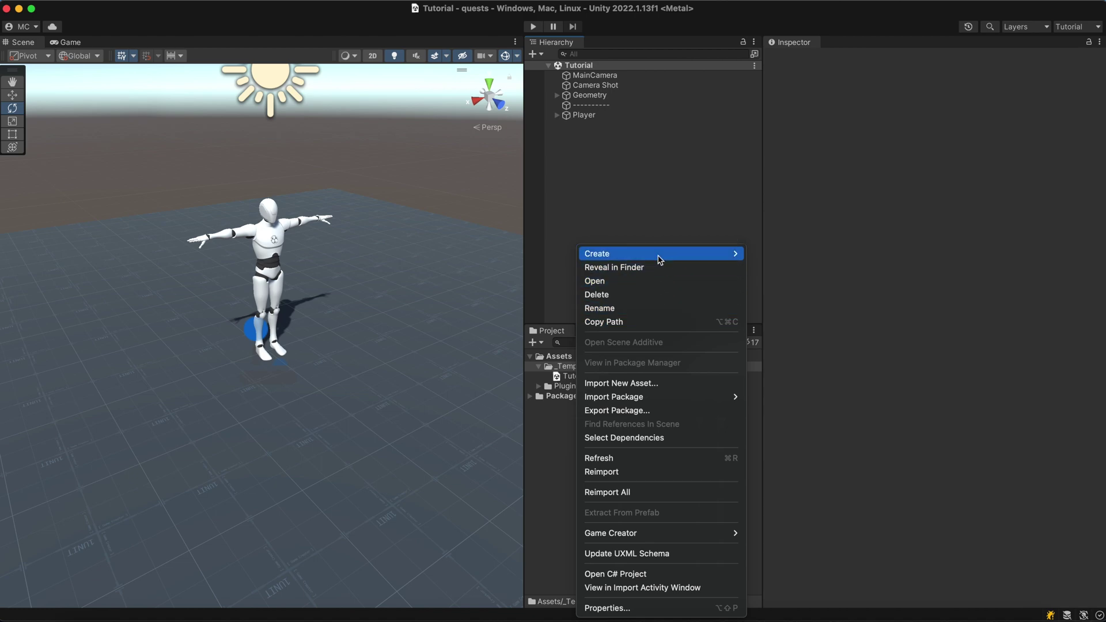
mouse_move(660, 256)
mouse_move(853, 22)
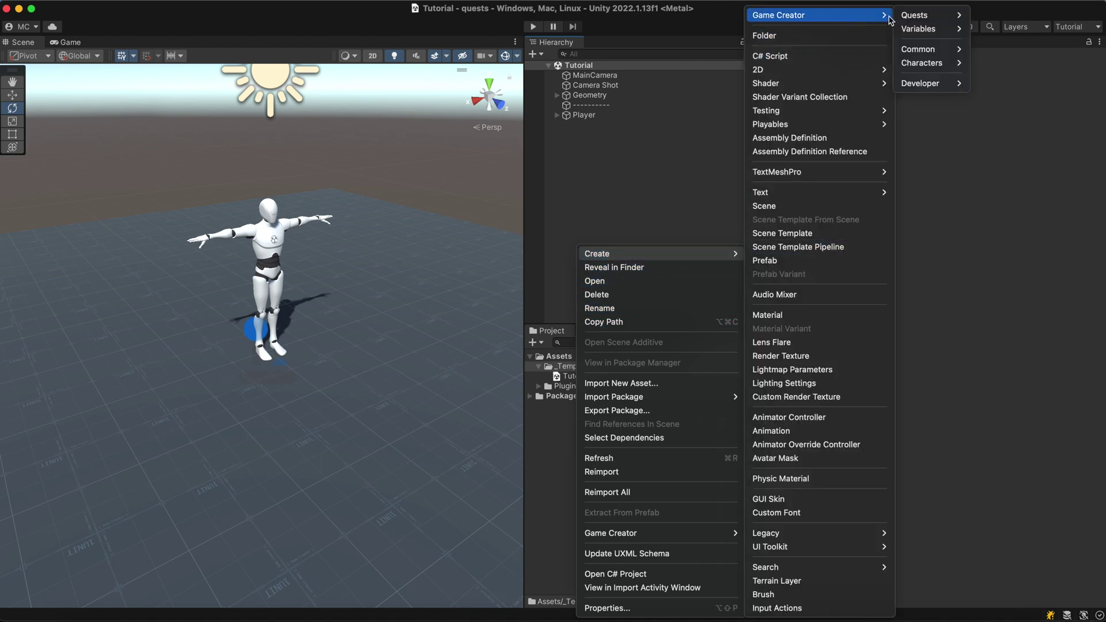
mouse_move(936, 19)
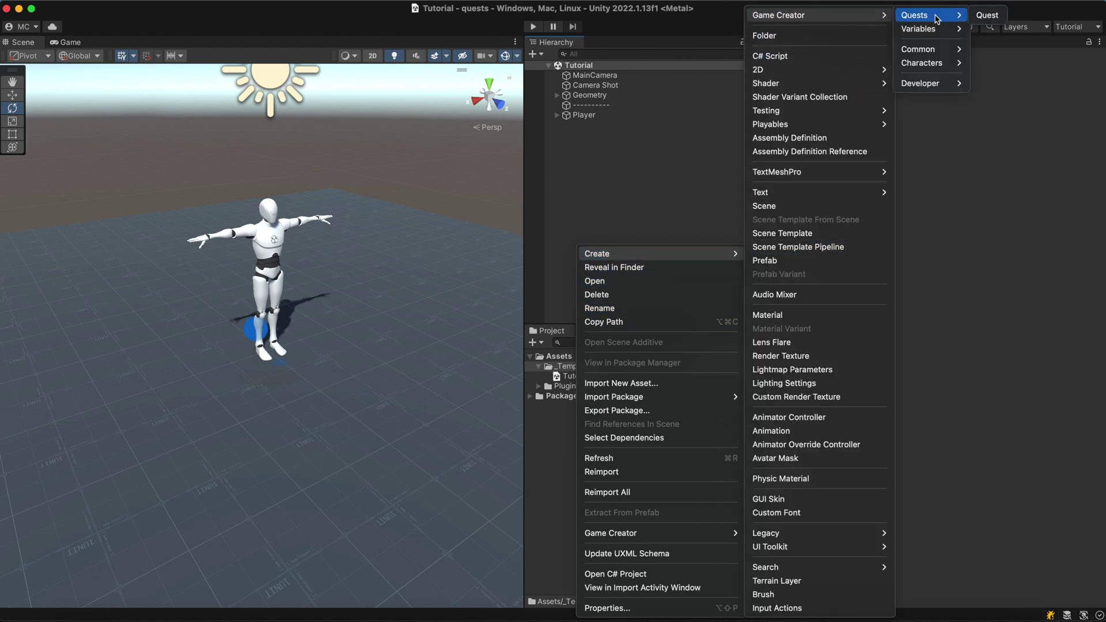
click(999, 20)
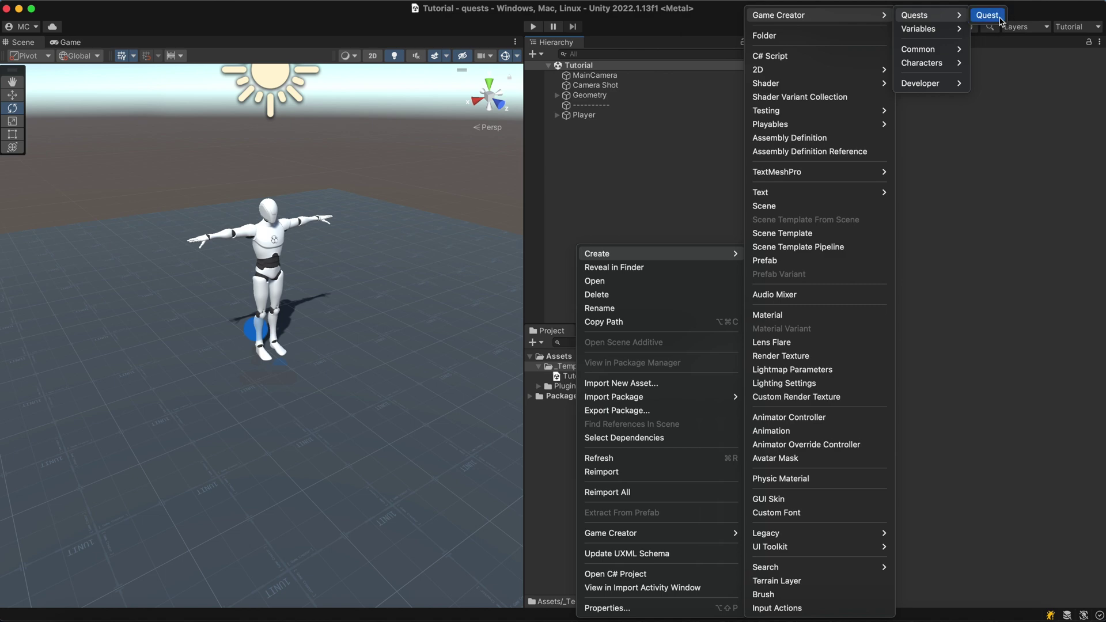
text(My Quest)
key(Return)
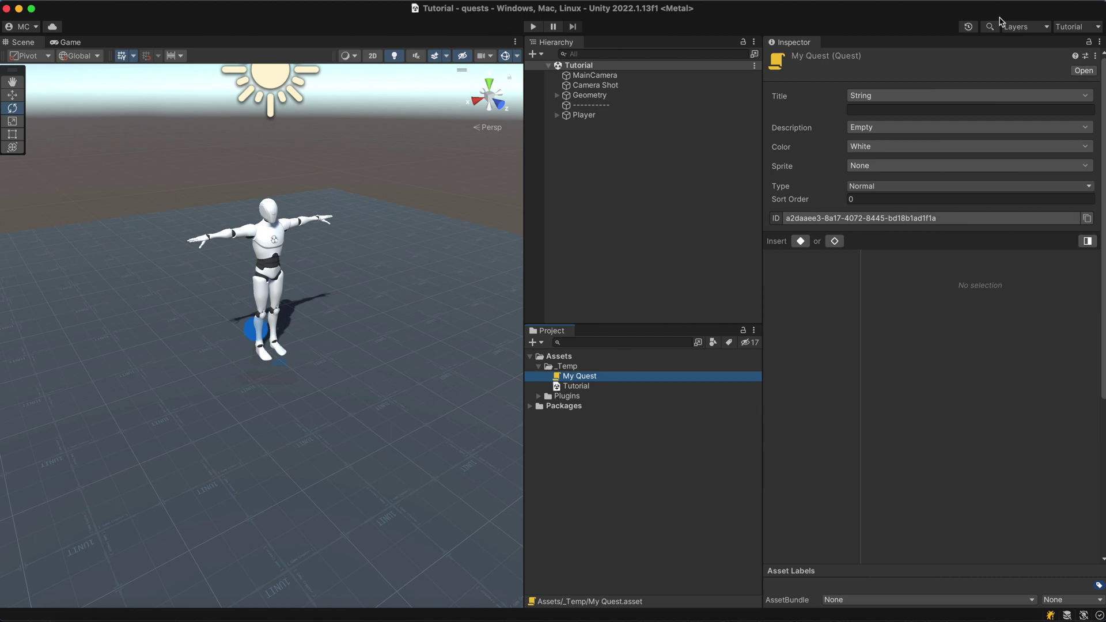
Step: Title the quest 'Join the Blacksmith Guild' and keep its type as Normal
click(1069, 110)
text(Join the Blacksmith Guild)
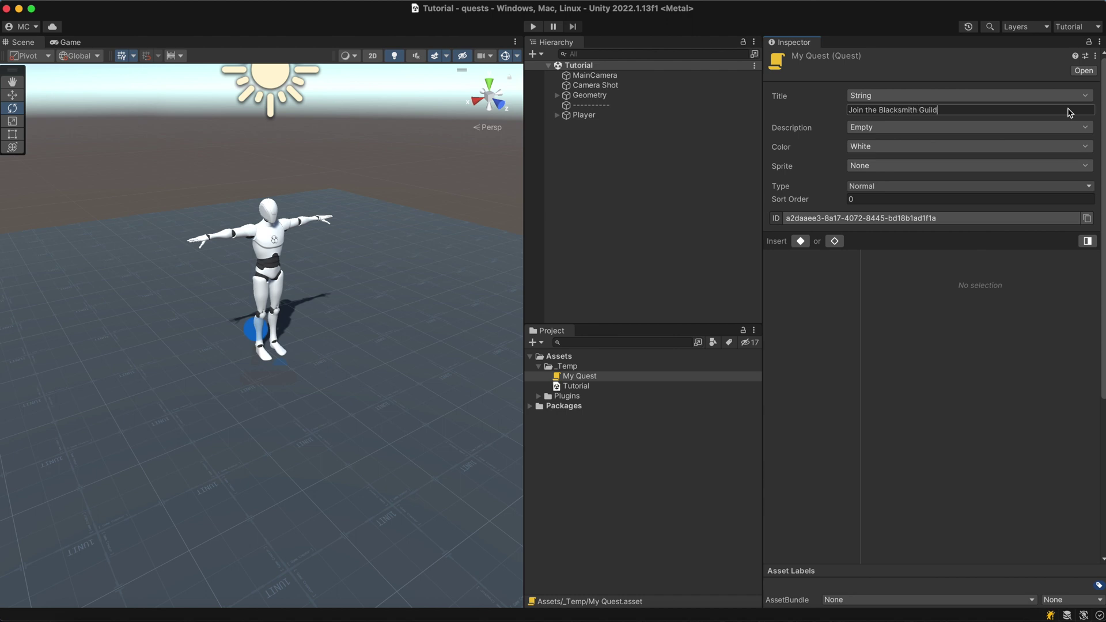
click(1028, 188)
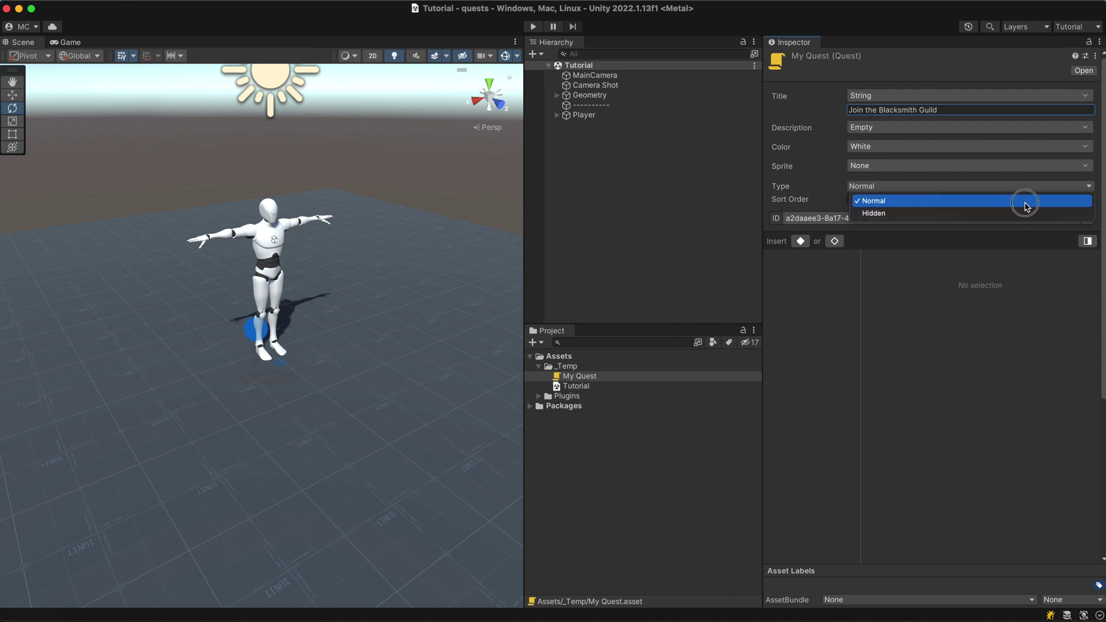
click(1021, 201)
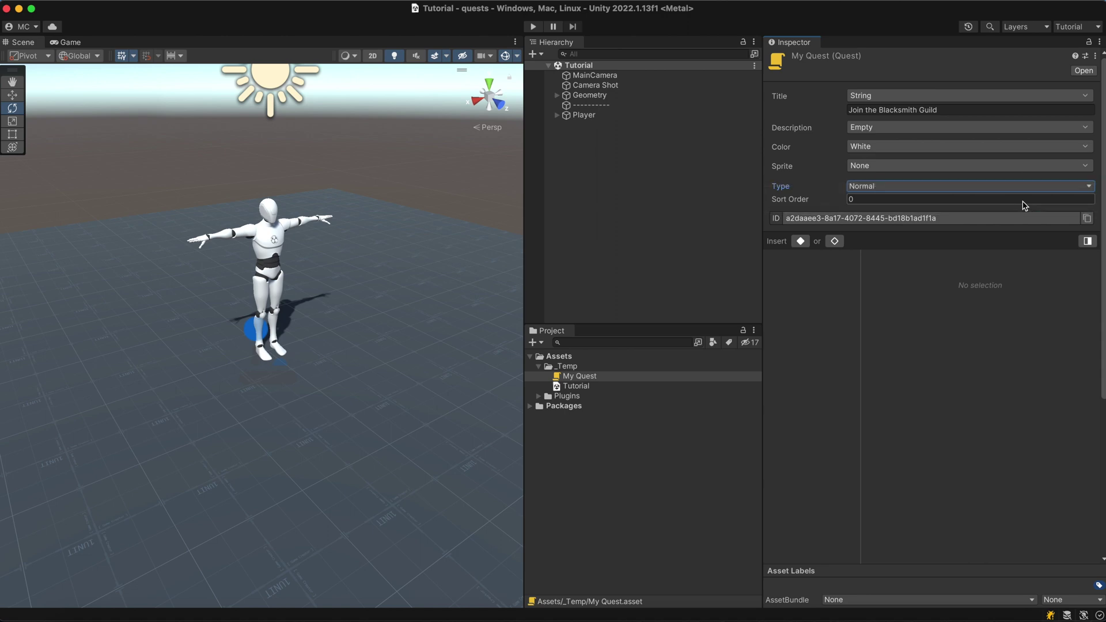
Step: Try a sort order of 10, then revert it to 0
click(1023, 200)
text(10)
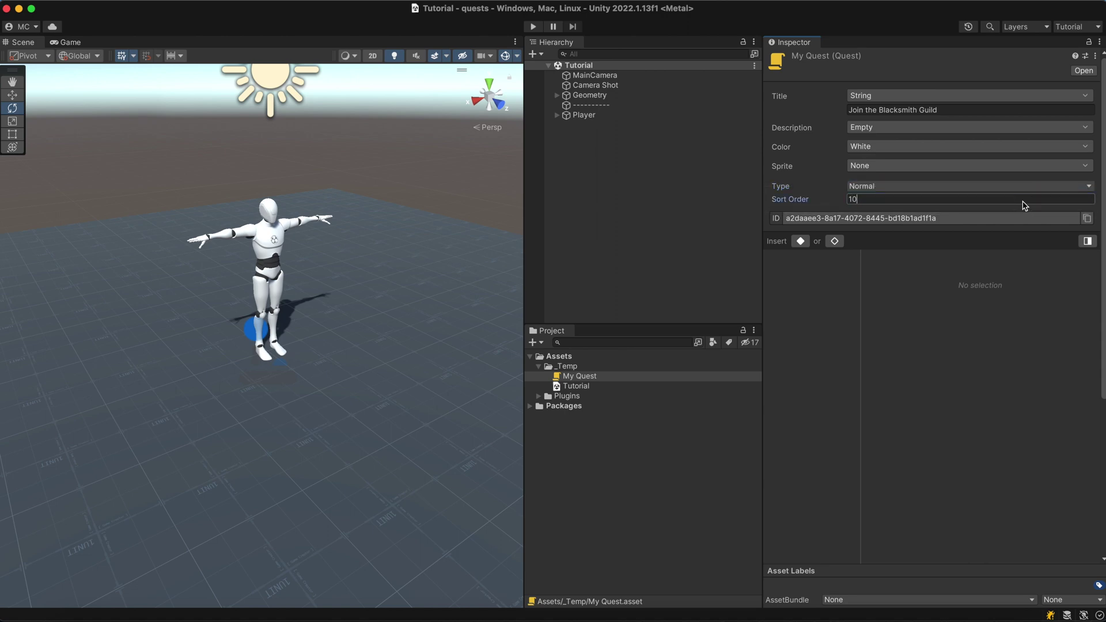
key(BackSpace)
key(BackSpace)
key(Return)
Step: Drag the Inspector divider right to widen the quest's task list area
drag(861, 351, 945, 346)
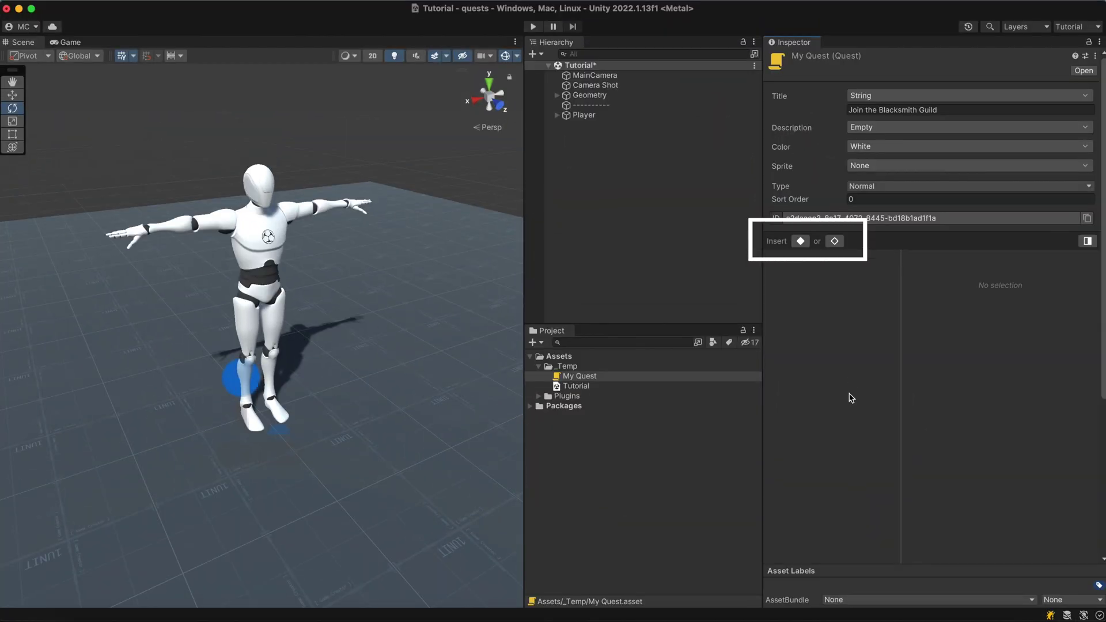
Step: Insert a new task, leave Is Hidden off, and keep Completion as Subtasks In Sequence
click(801, 241)
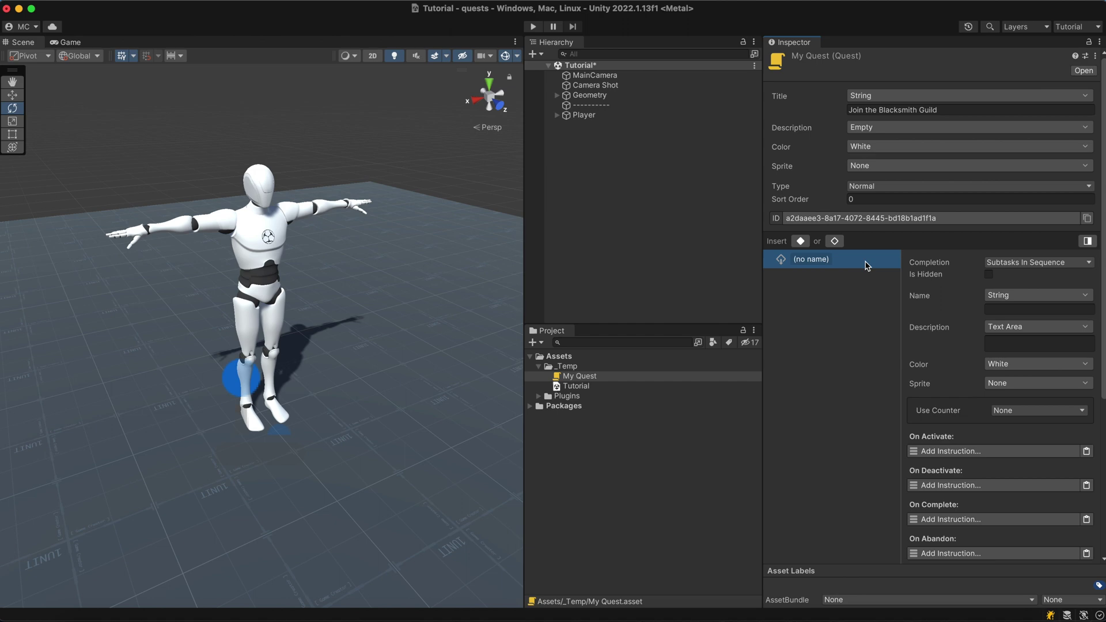
click(988, 275)
click(988, 275)
click(1081, 264)
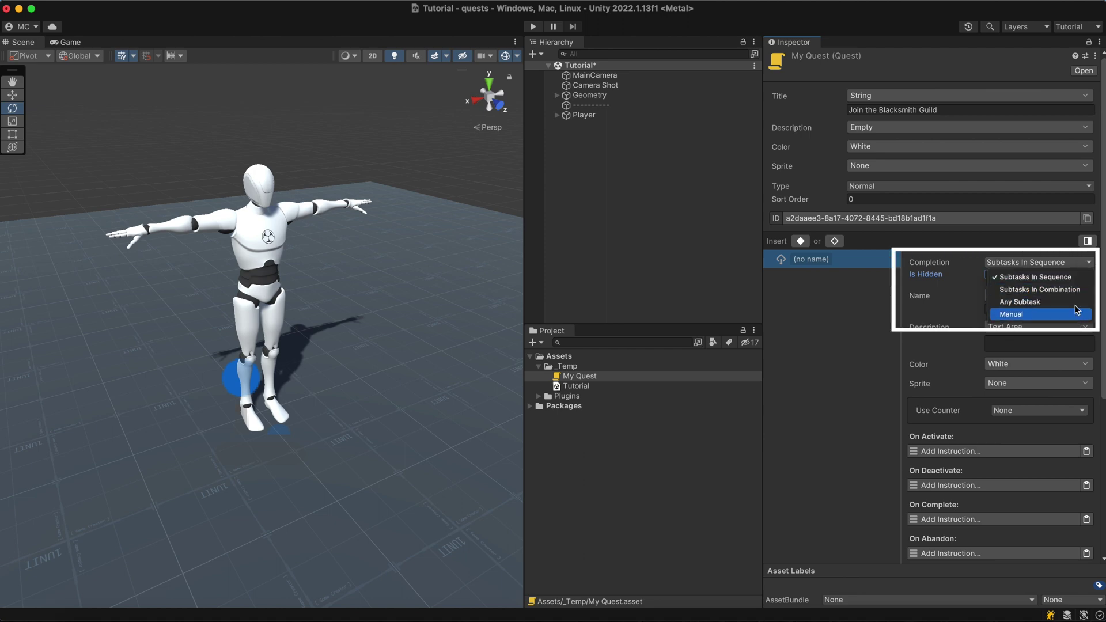
click(1077, 278)
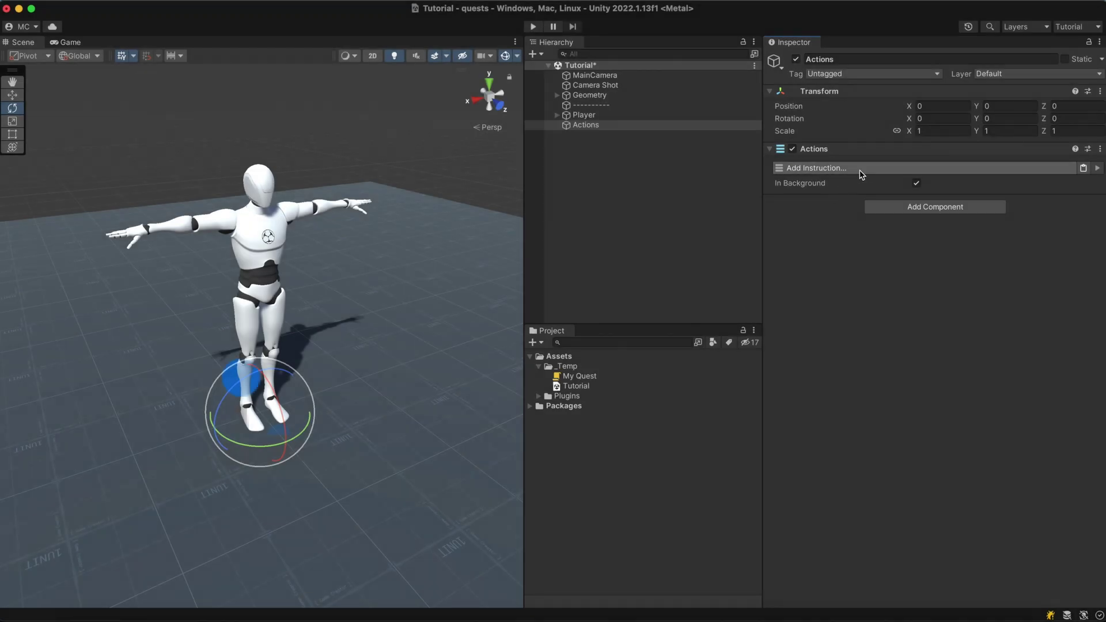
Step: Add a Quests > Task Complete instruction to the Actions component
click(862, 168)
click(827, 415)
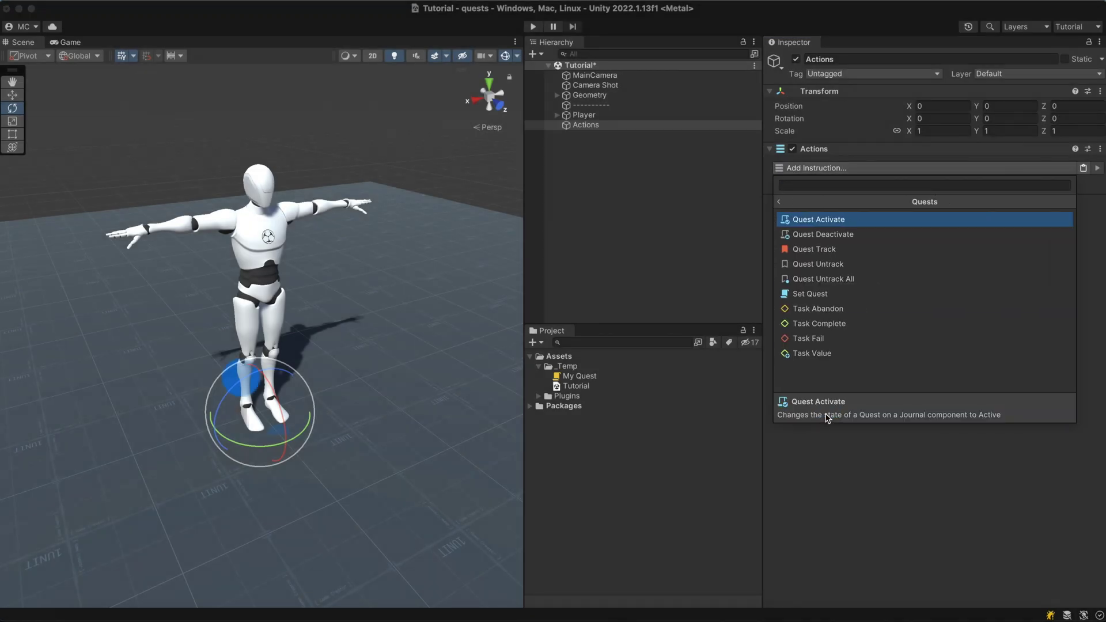
click(862, 325)
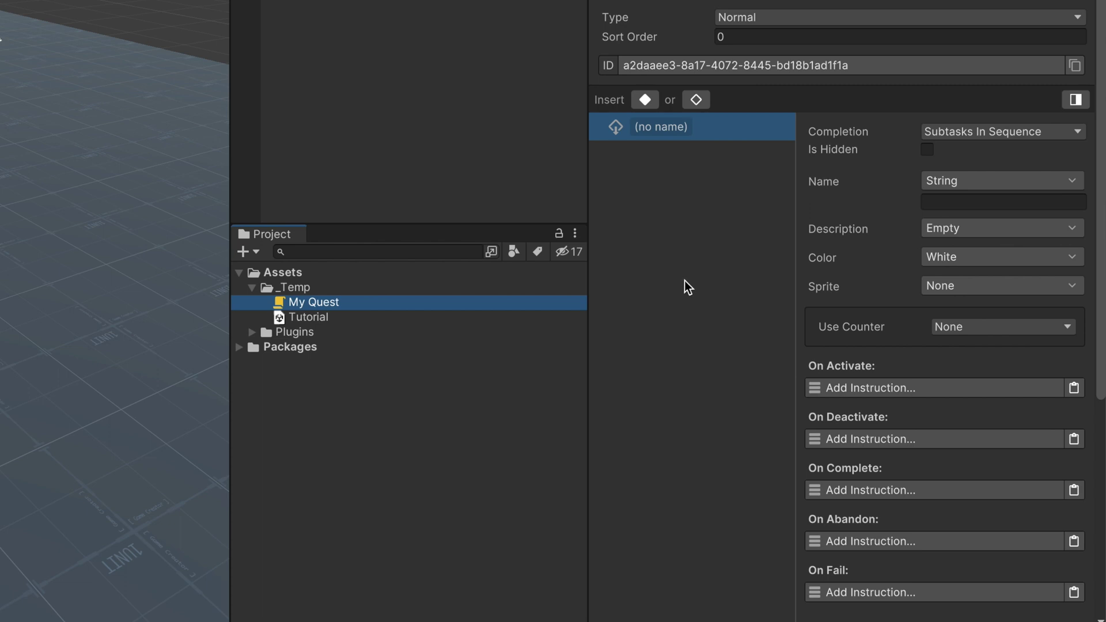
Step: Give the task a Value counter counting to 5 and name it 'Kill 5 boars'
click(989, 326)
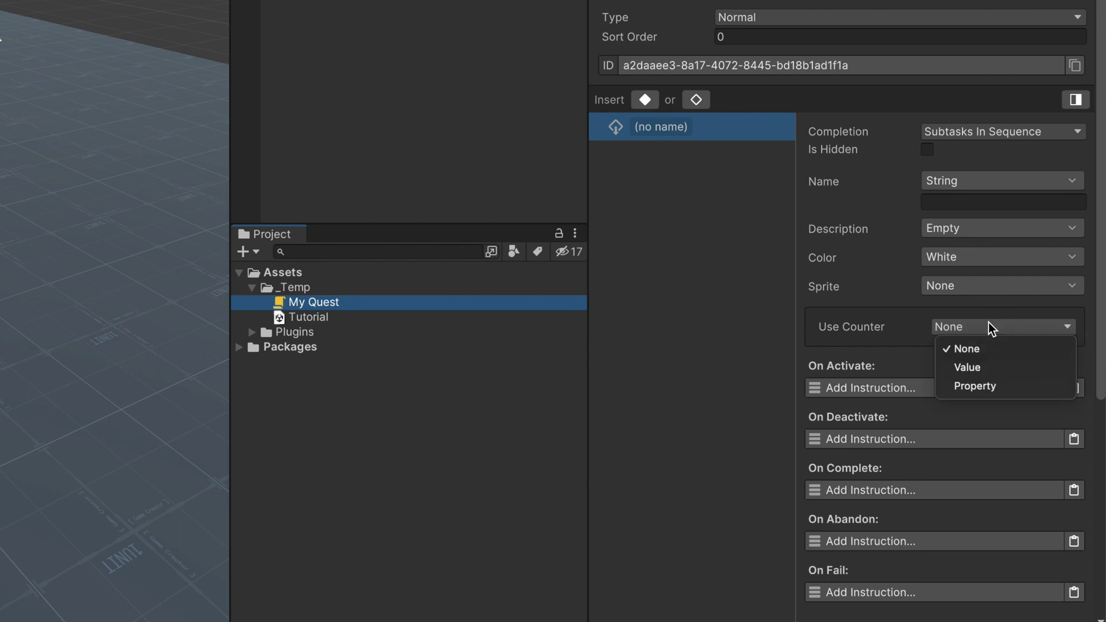
click(993, 367)
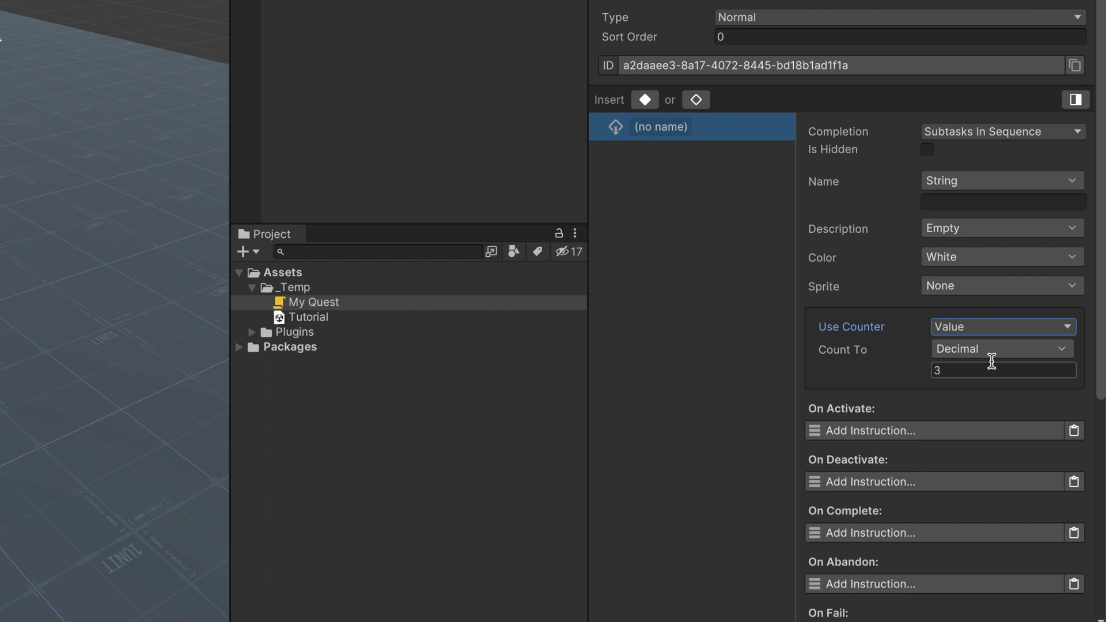
click(978, 372)
text(5)
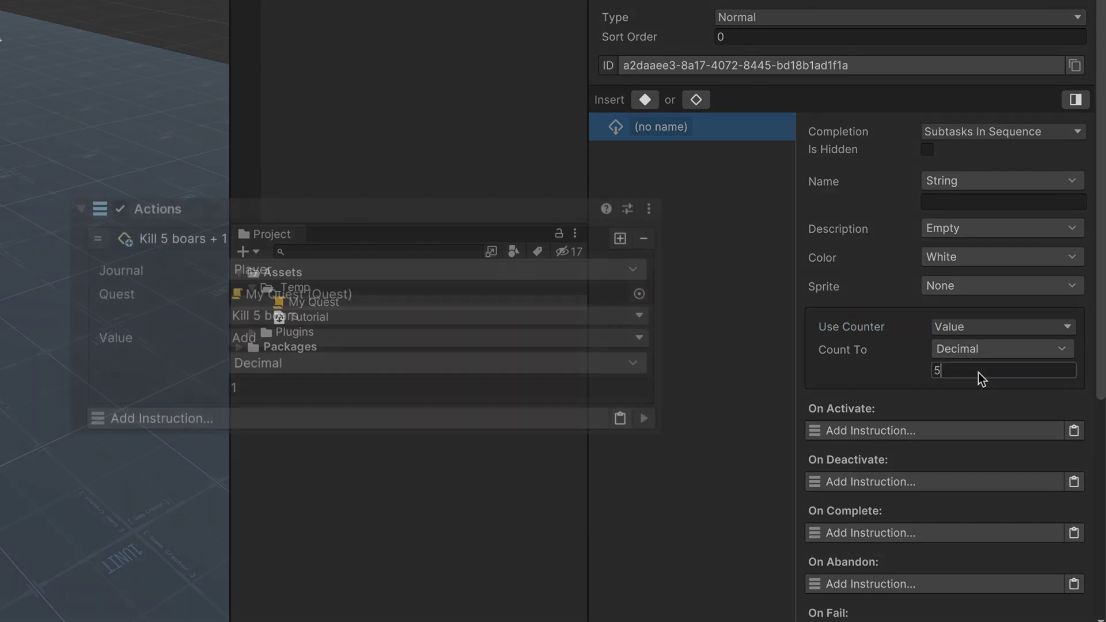
click(977, 203)
text(Kill 5 boars)
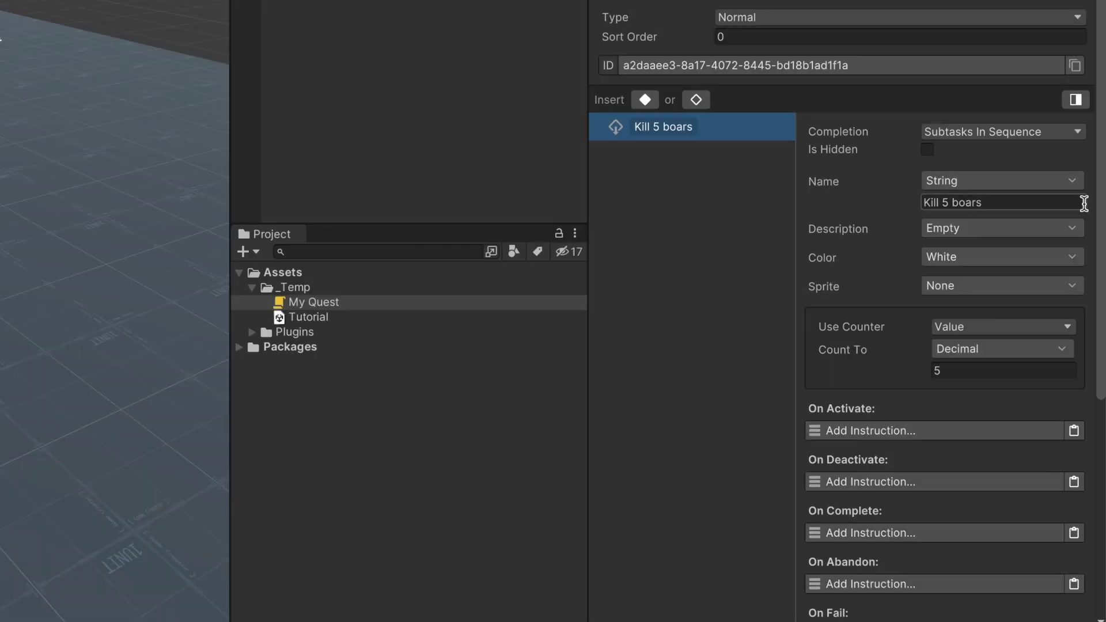
Step: Switch the counter to Property, rename the task 'Get 10 Health Potions', and count to 10
click(1014, 316)
click(1008, 326)
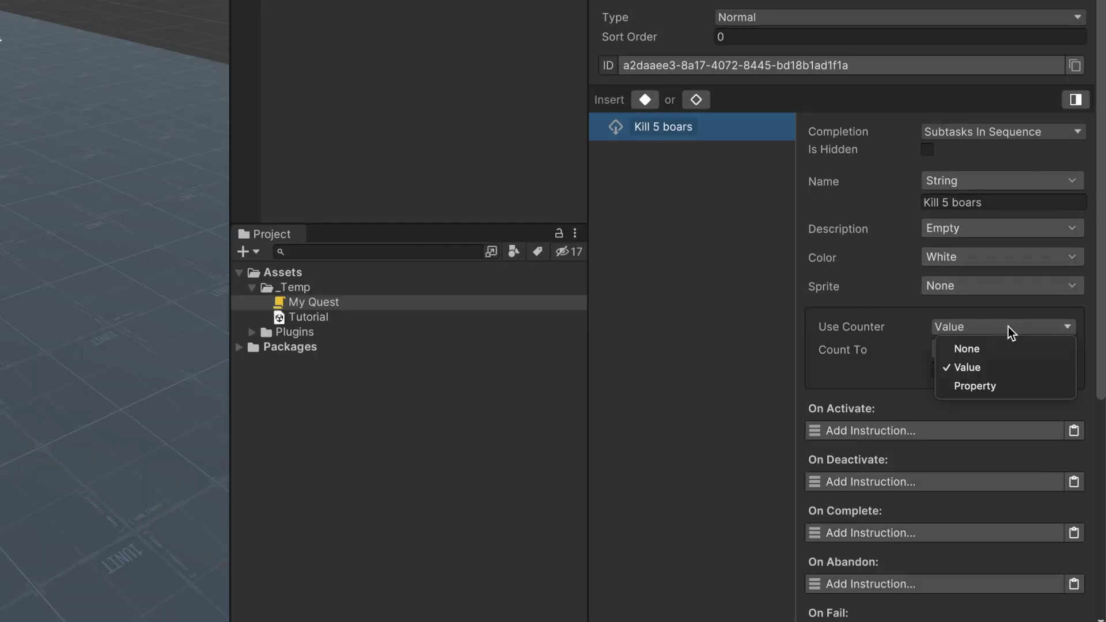
click(1014, 386)
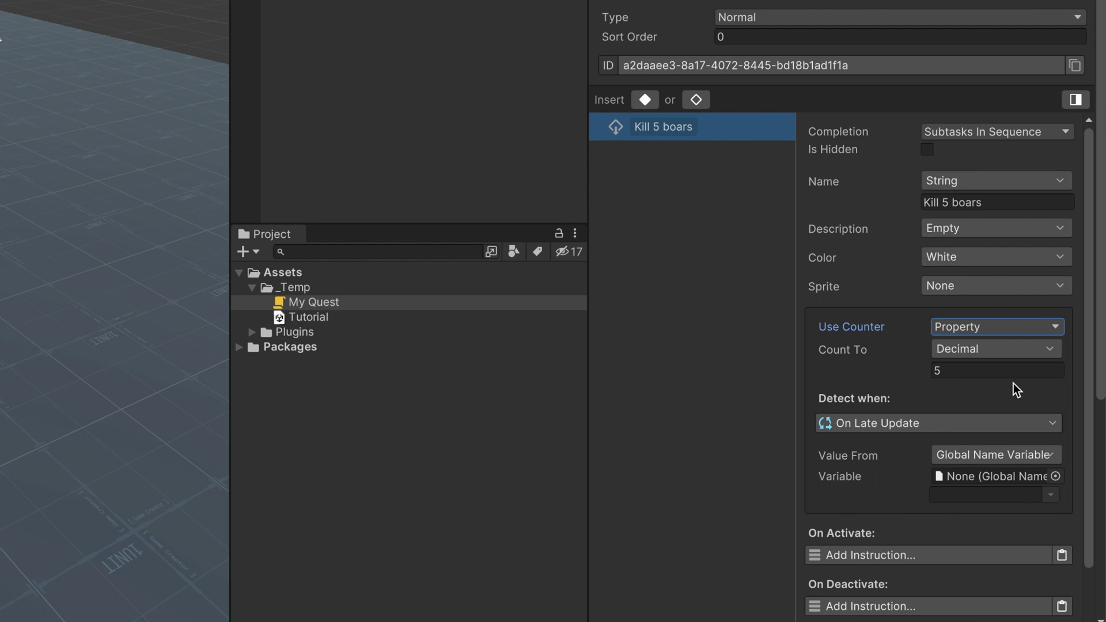
click(1063, 202)
text(Get 10 Health Potions)
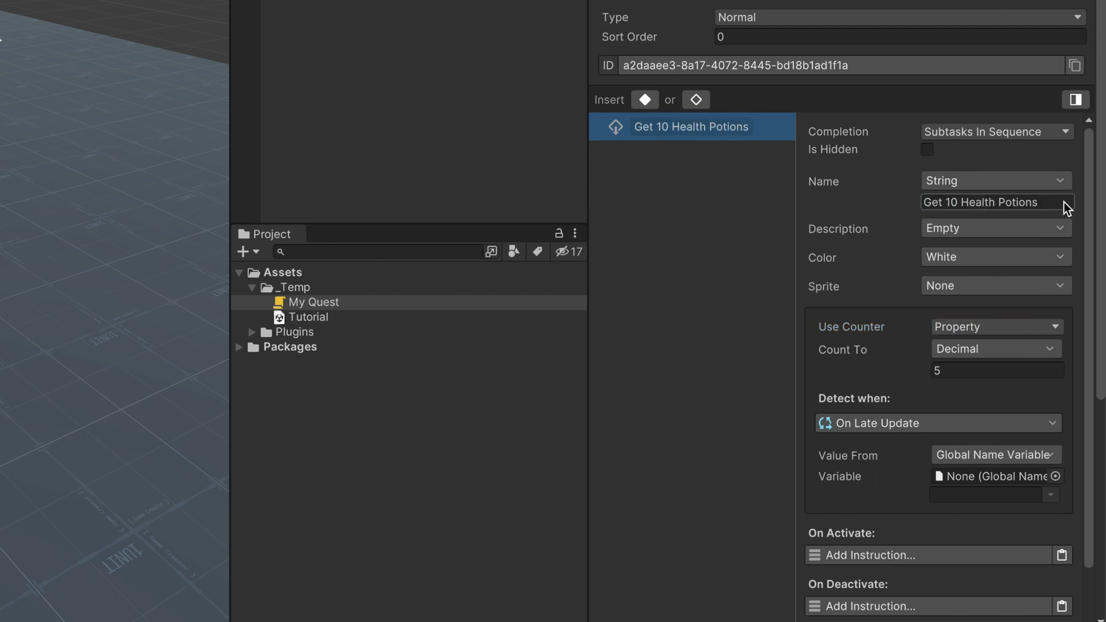
click(1007, 370)
text(10)
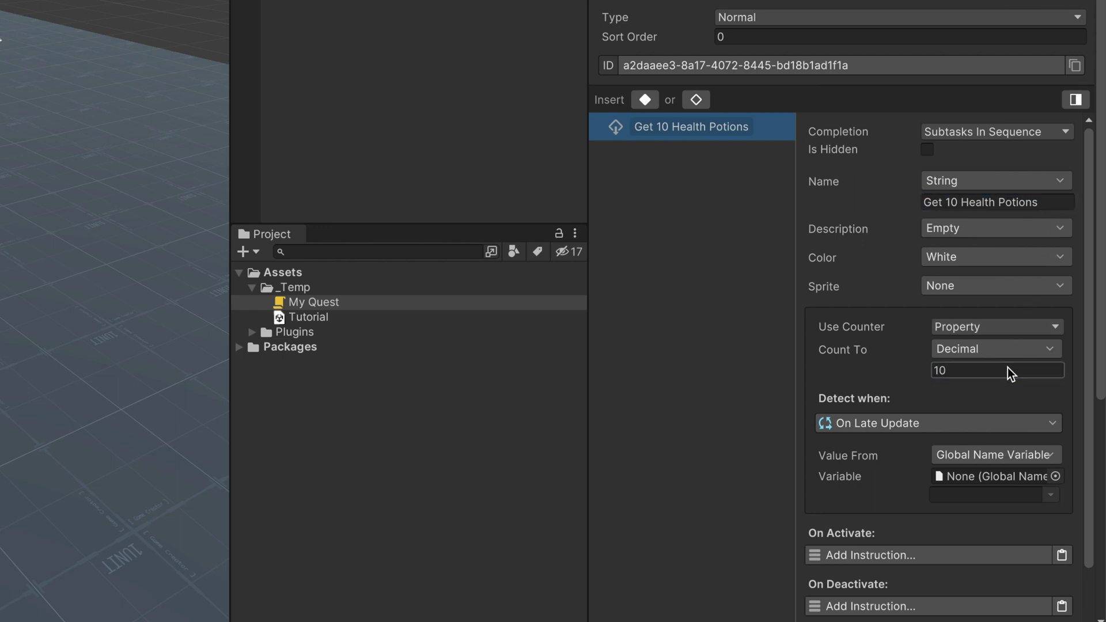
Step: Count the amount of Potion_Health items in the Player bag, detecting changes On Add
click(989, 456)
click(1000, 271)
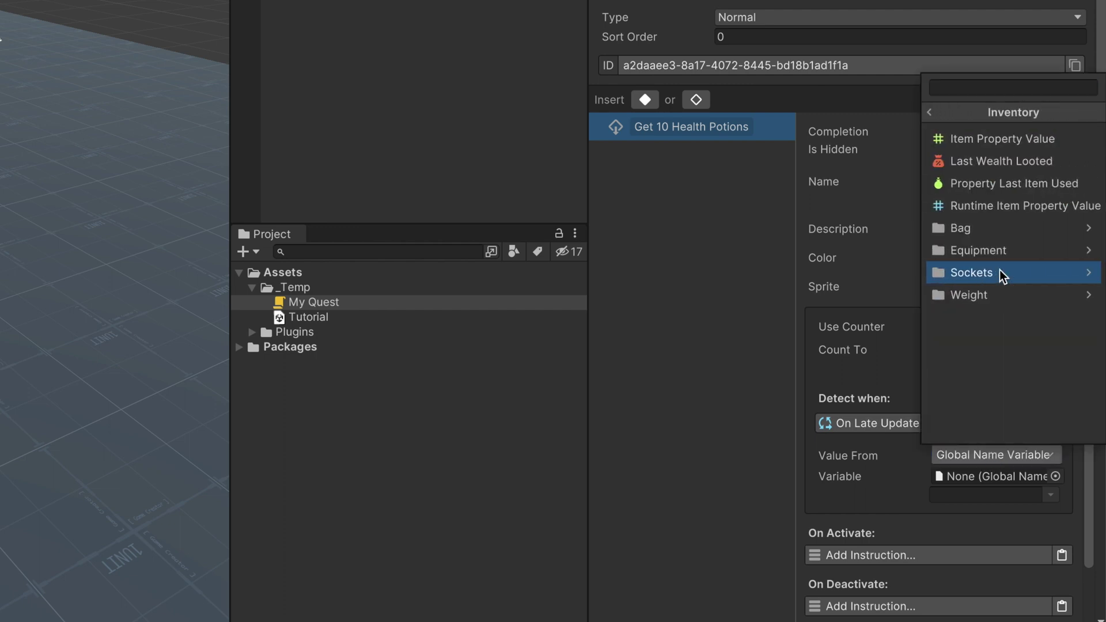
click(999, 228)
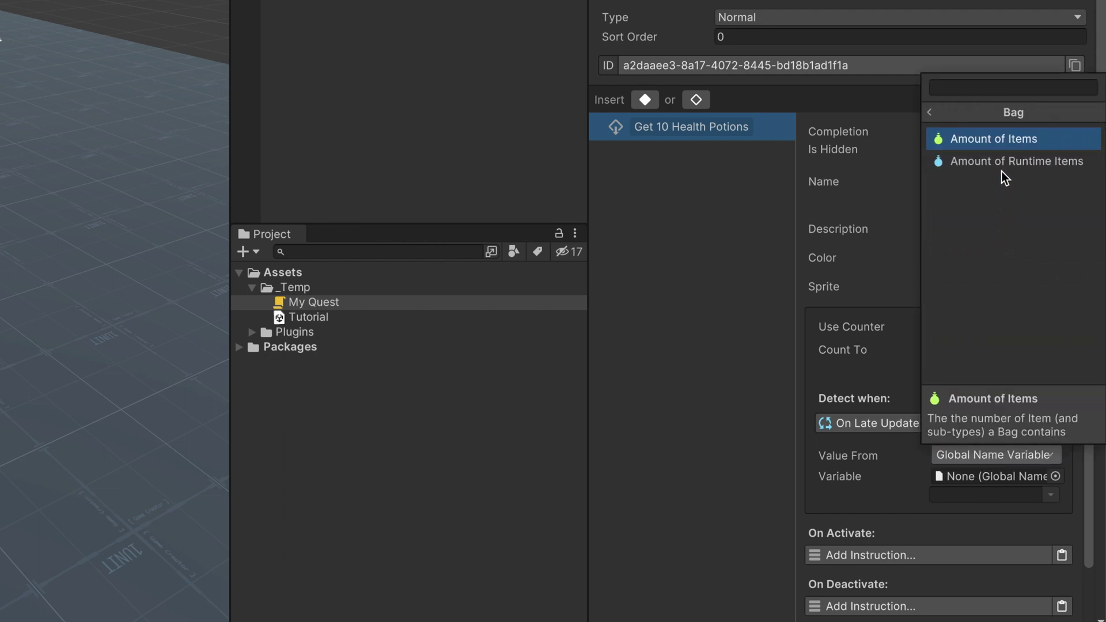
click(1001, 141)
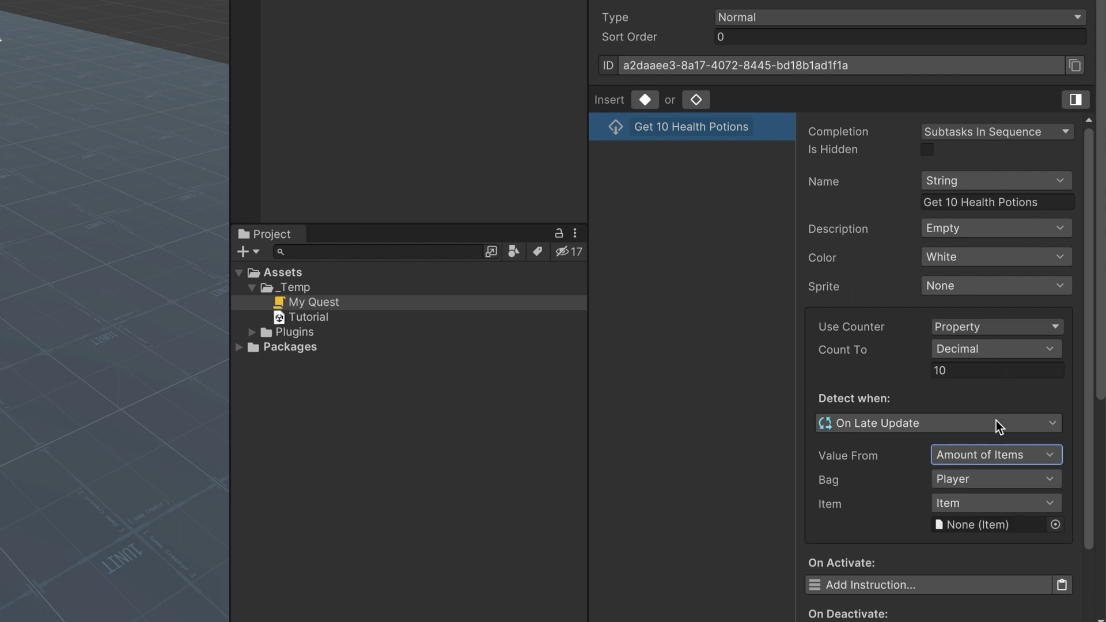
click(1056, 525)
text(potion)
double_click(938, 390)
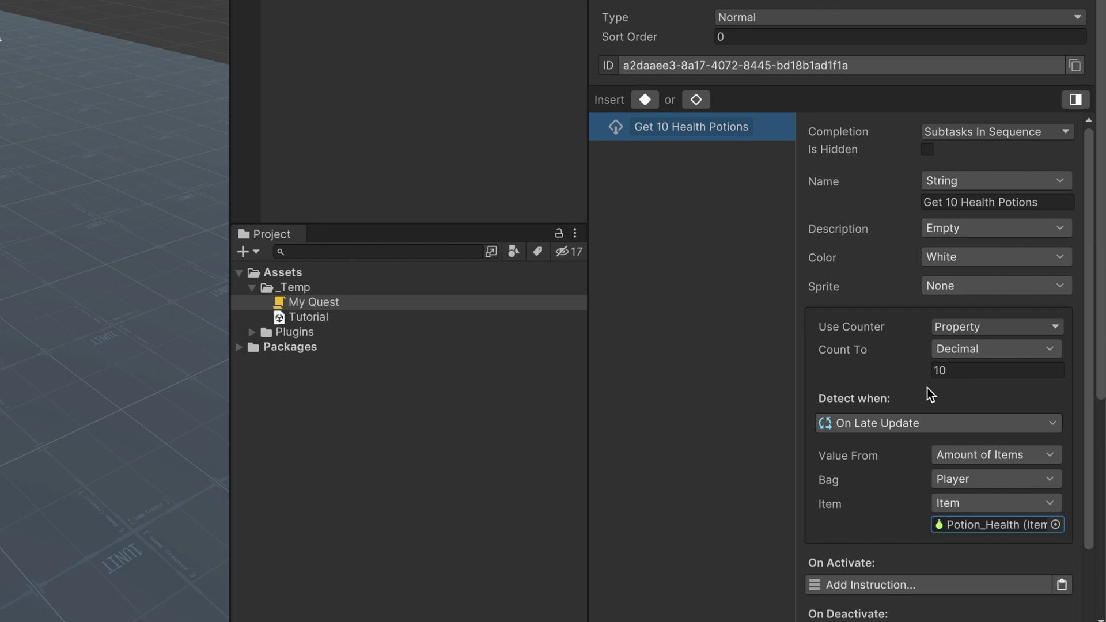
click(905, 423)
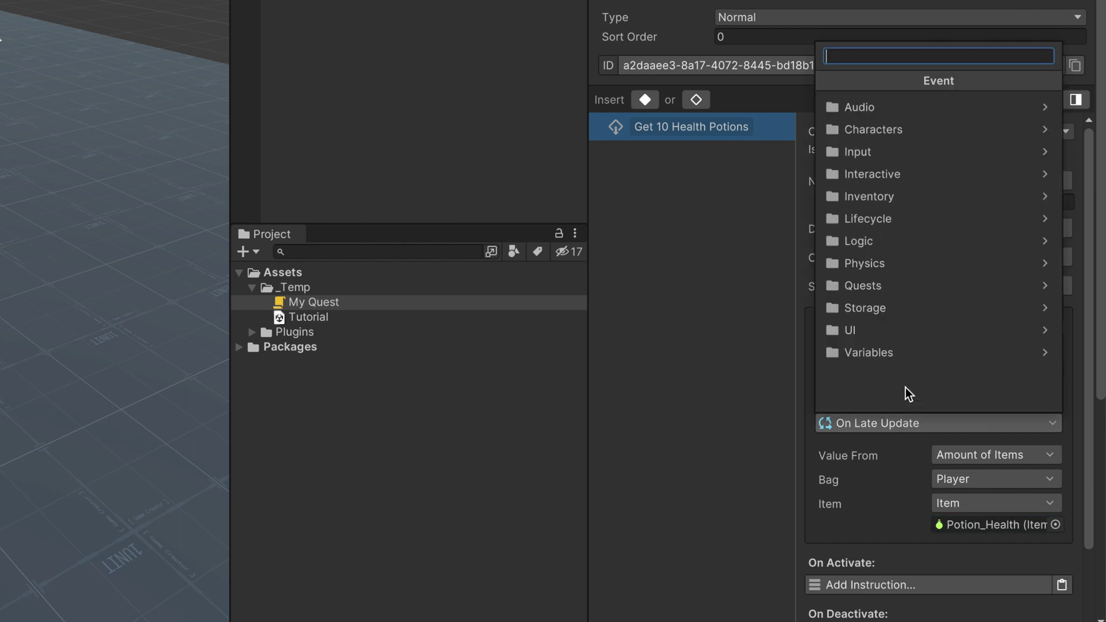
click(908, 198)
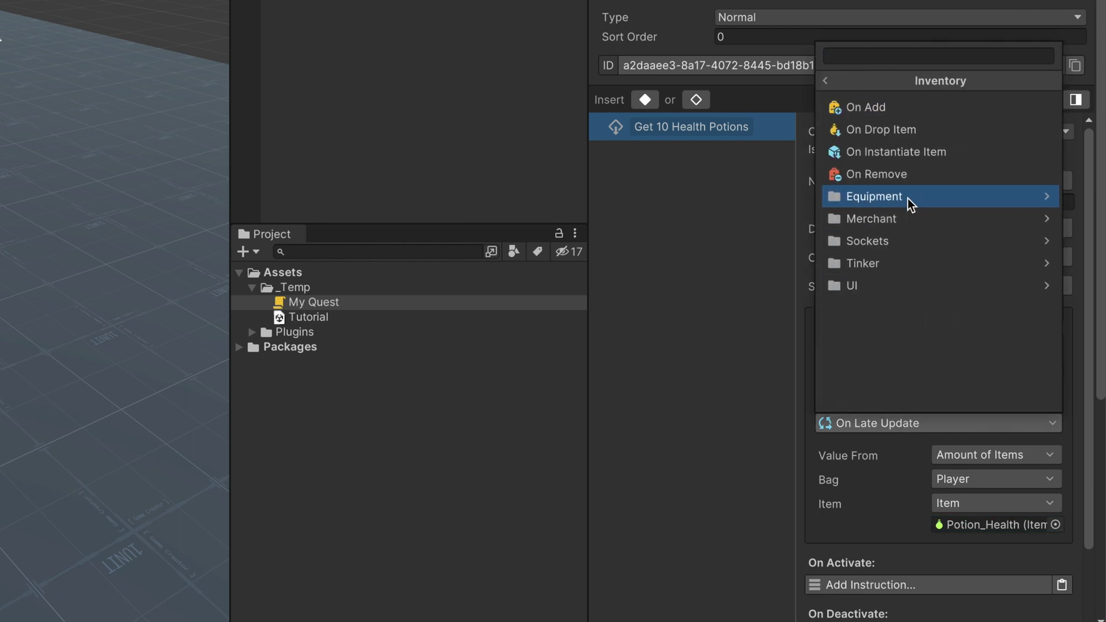
click(905, 105)
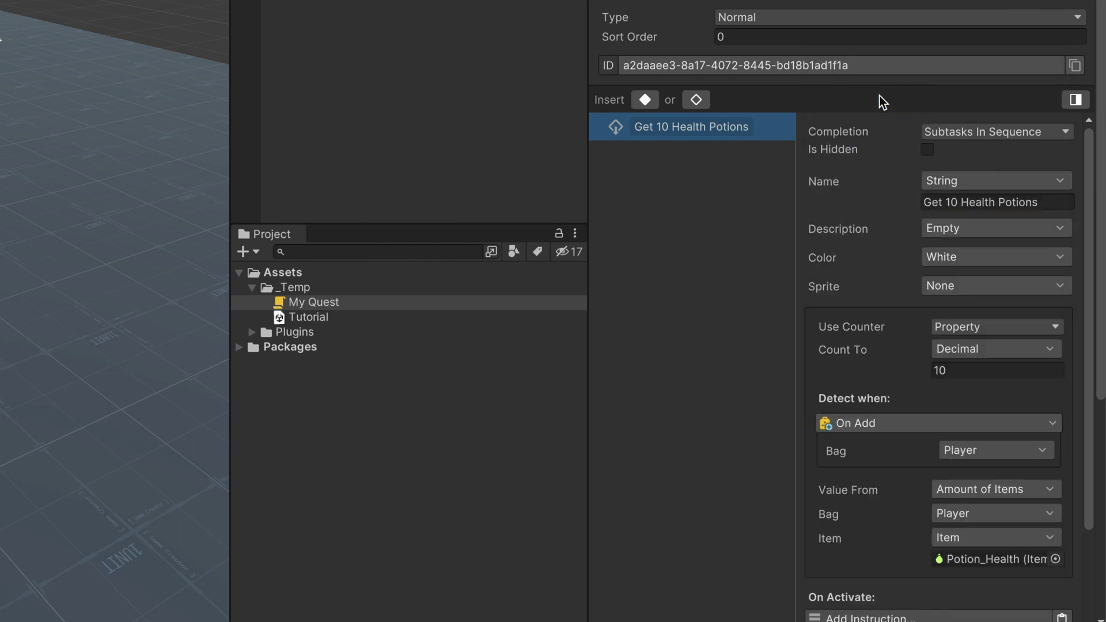
Step: Scroll down the subtask Inspector to review its event sections
scroll(879, 96, down, 8)
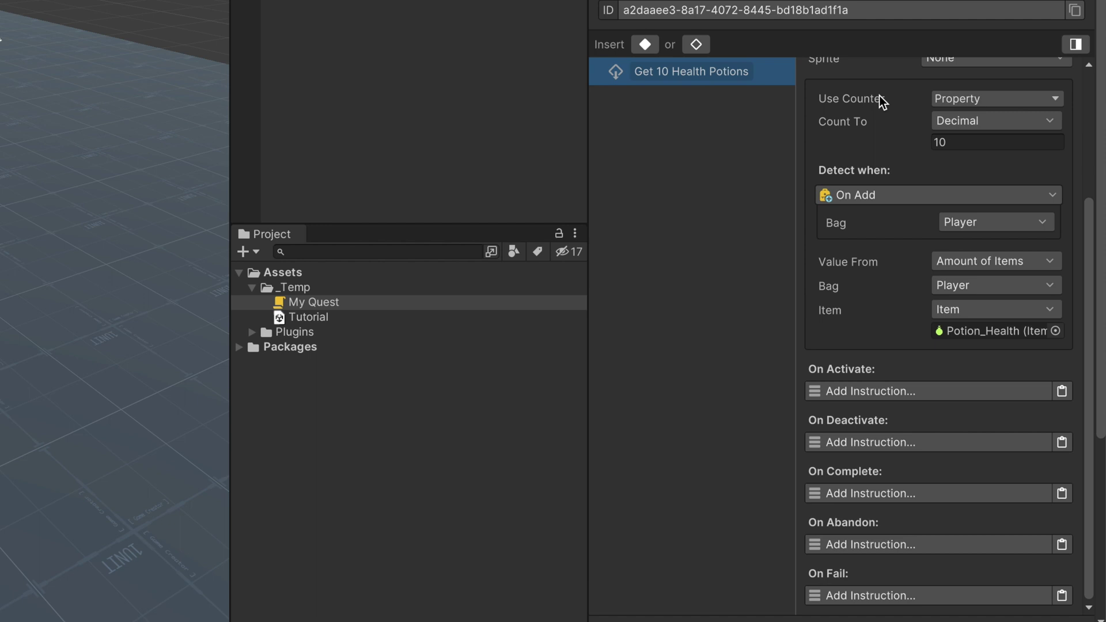
scroll(879, 96, down, 5)
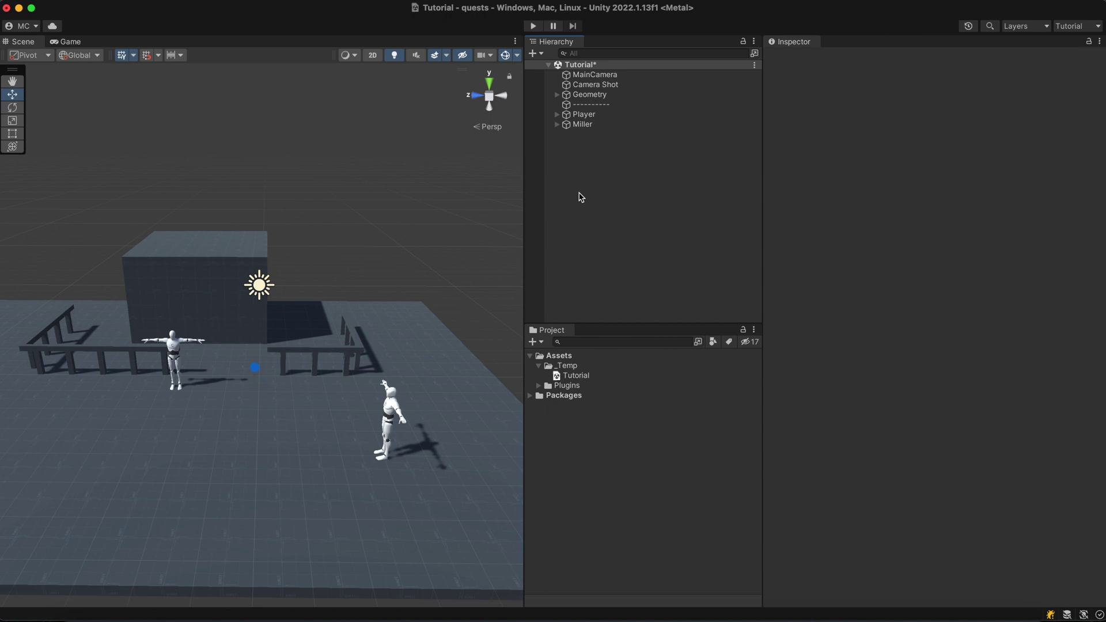
Step: Select Miller and frame him in the Scene view, zoomed out to show the surrounding railings
click(583, 125)
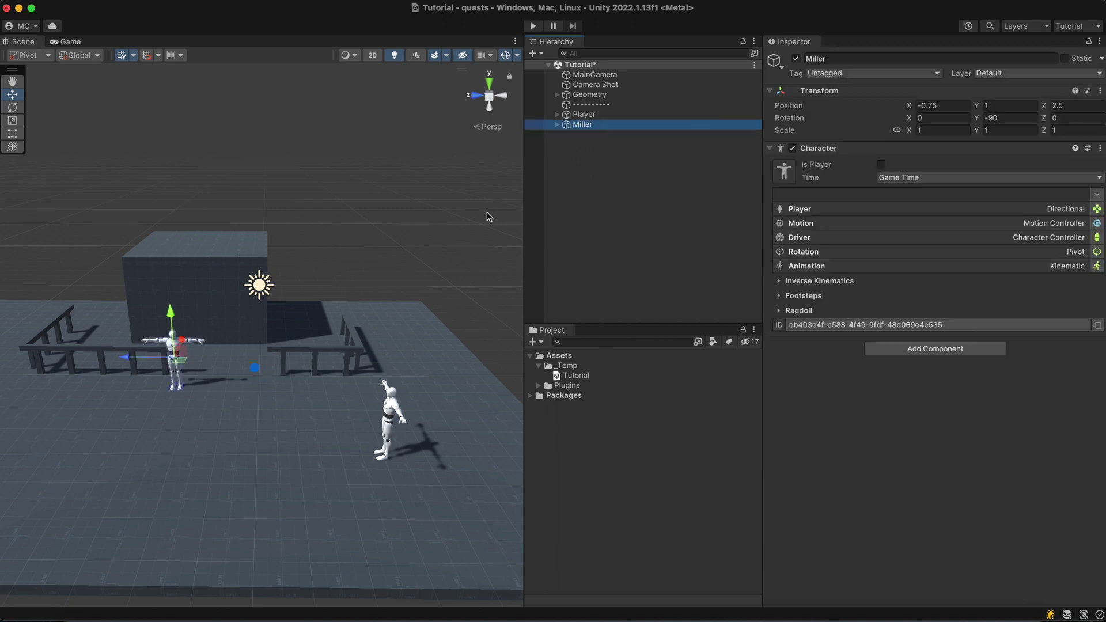
key(f)
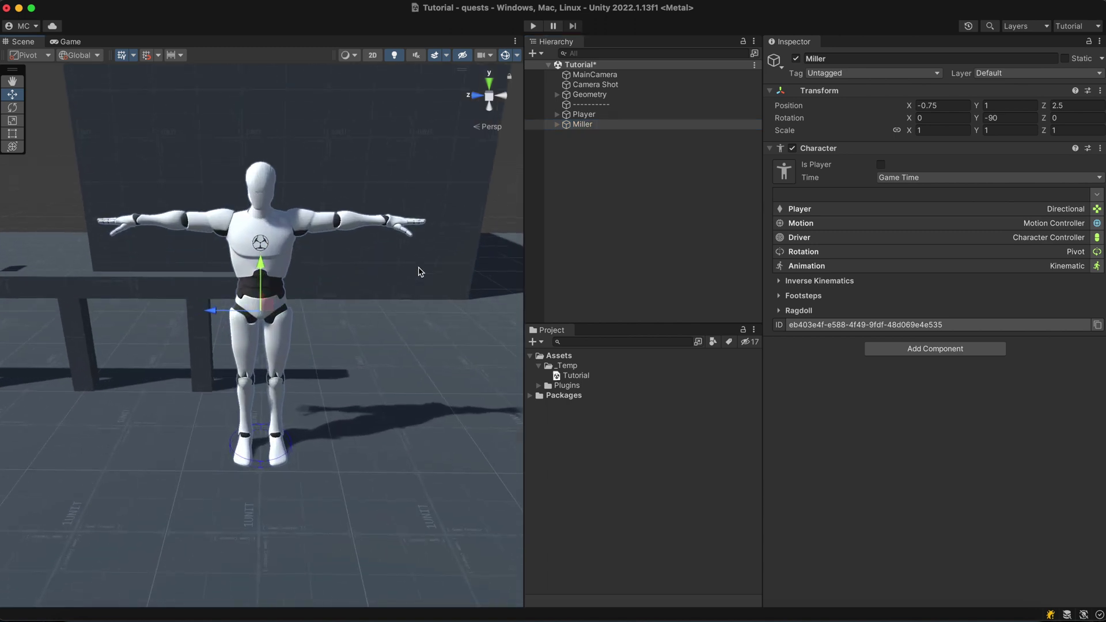
scroll(419, 272, down, 10)
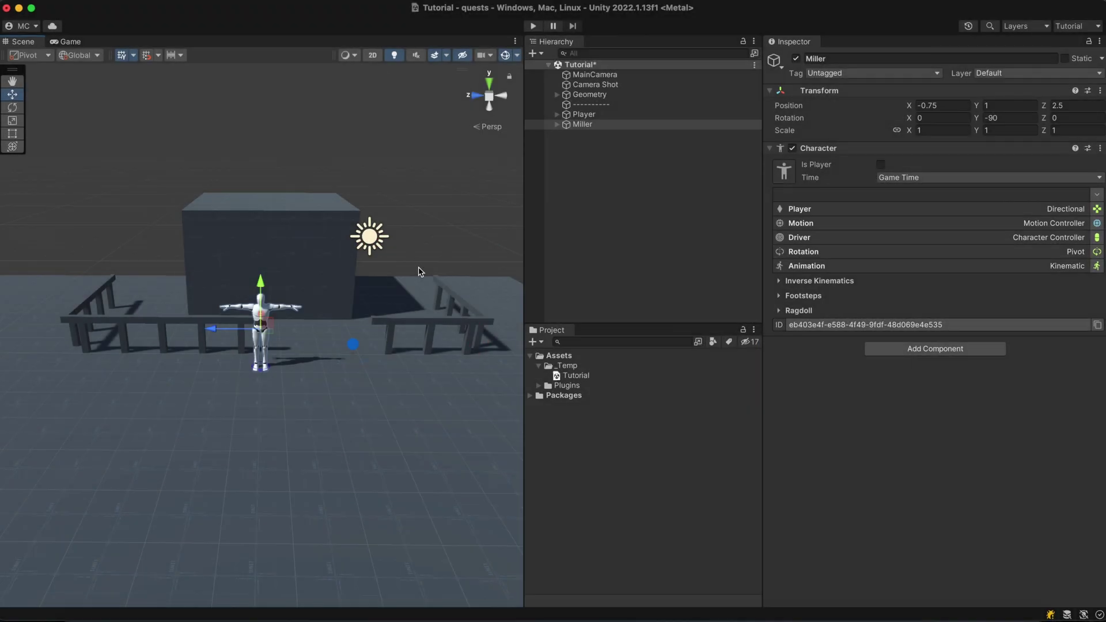
Step: Create a Help-sick-daughter quest asset in _Temp titled 'Help the Miller's Daughter'
click(562, 368)
right_click(562, 368)
mouse_move(651, 253)
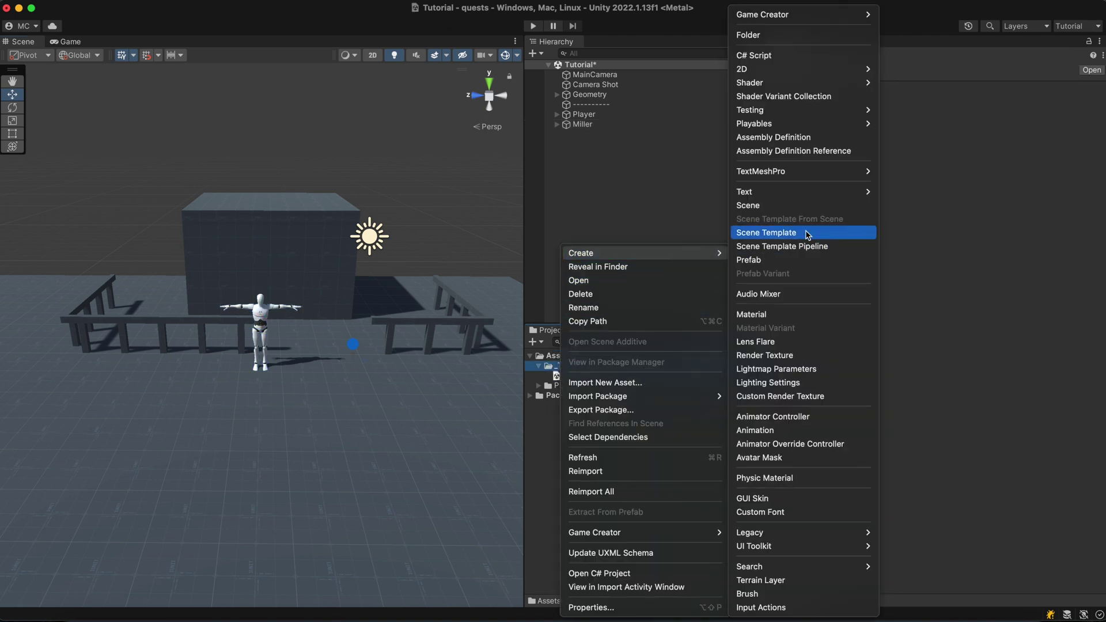
mouse_move(807, 17)
mouse_move(904, 15)
click(973, 15)
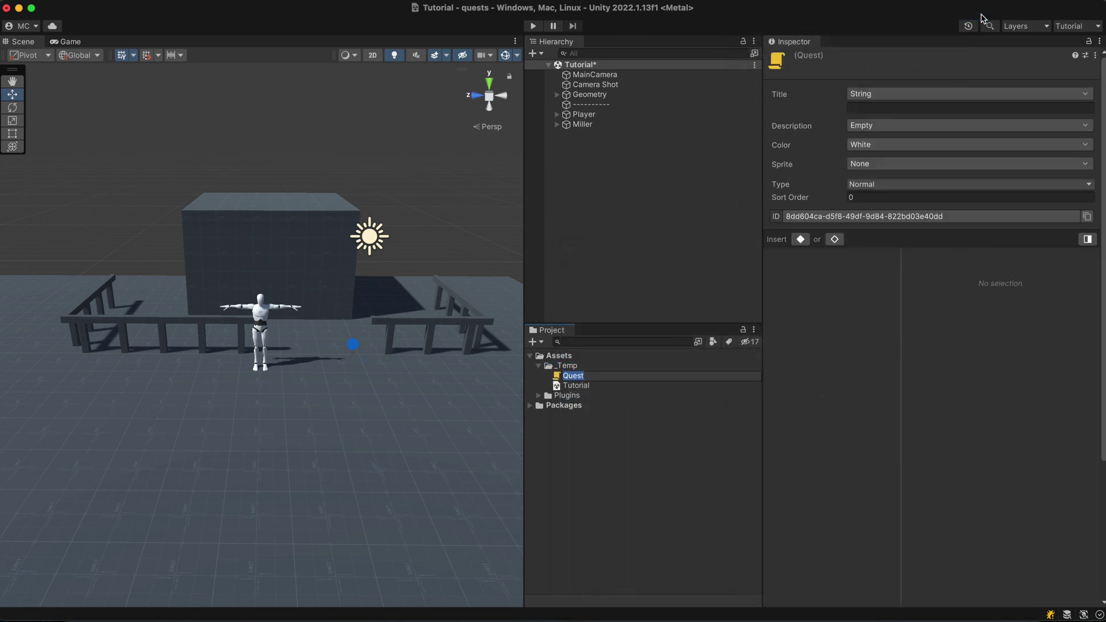
text(Help-sick-daughter)
key(Return)
click(910, 111)
text(Help the Miller's Daughter)
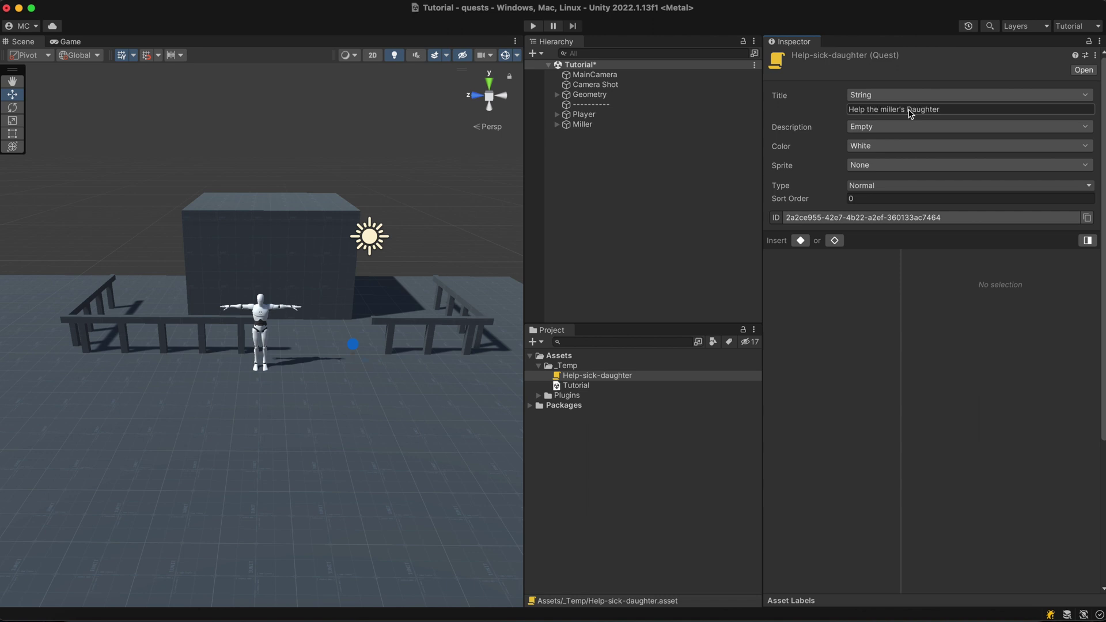
Step: Add a Trigger component to Miller that fires On Interact
click(714, 125)
click(878, 349)
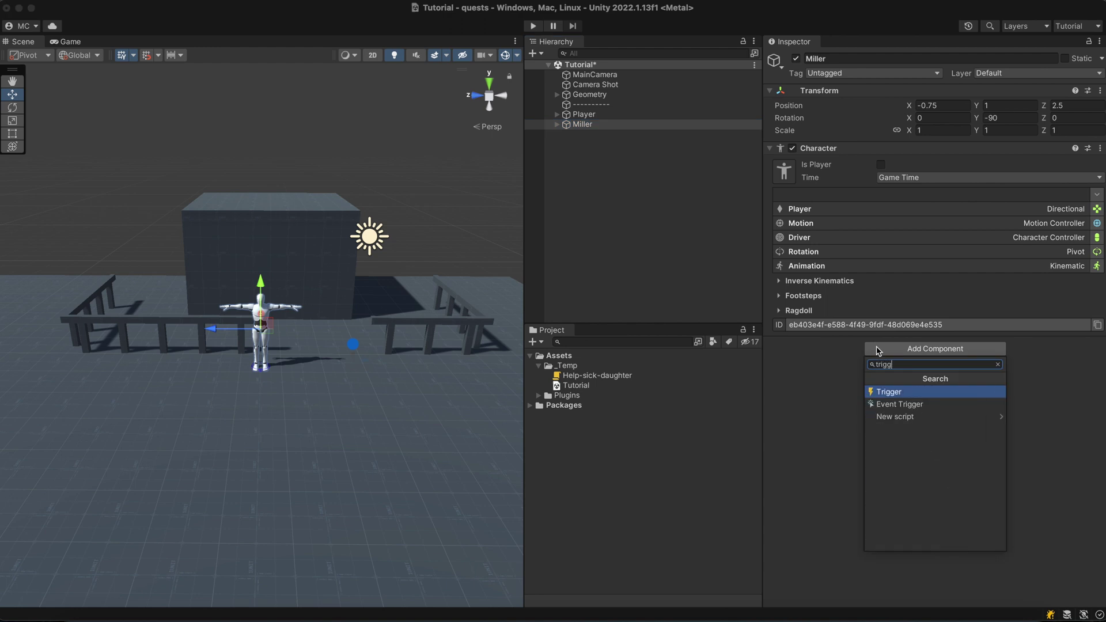
key(Return)
click(869, 362)
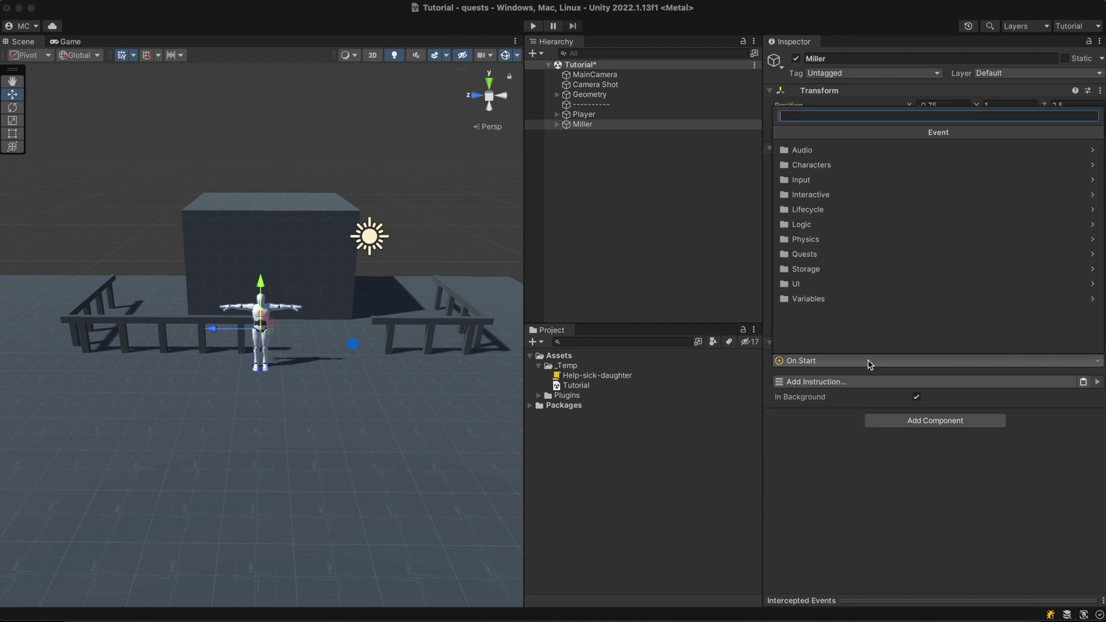
click(857, 195)
click(857, 180)
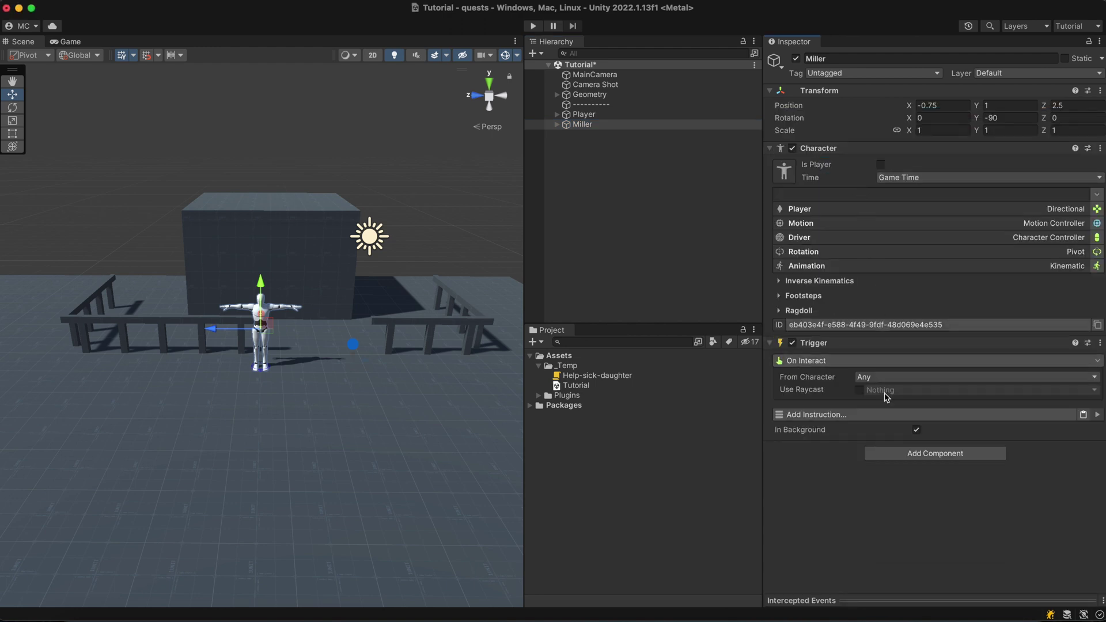
Step: Add a Hotspot to Miller with a Show Text on Focus tooltip reading 'Interact', then save the scene
click(886, 453)
text(hot)
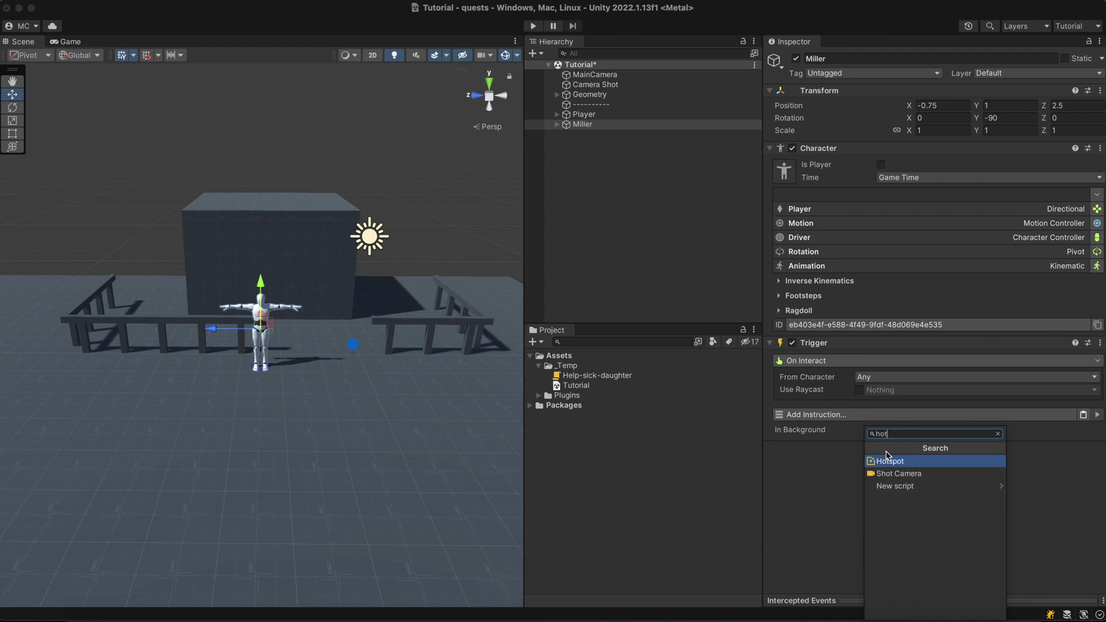
click(888, 456)
scroll(888, 456, down, 1)
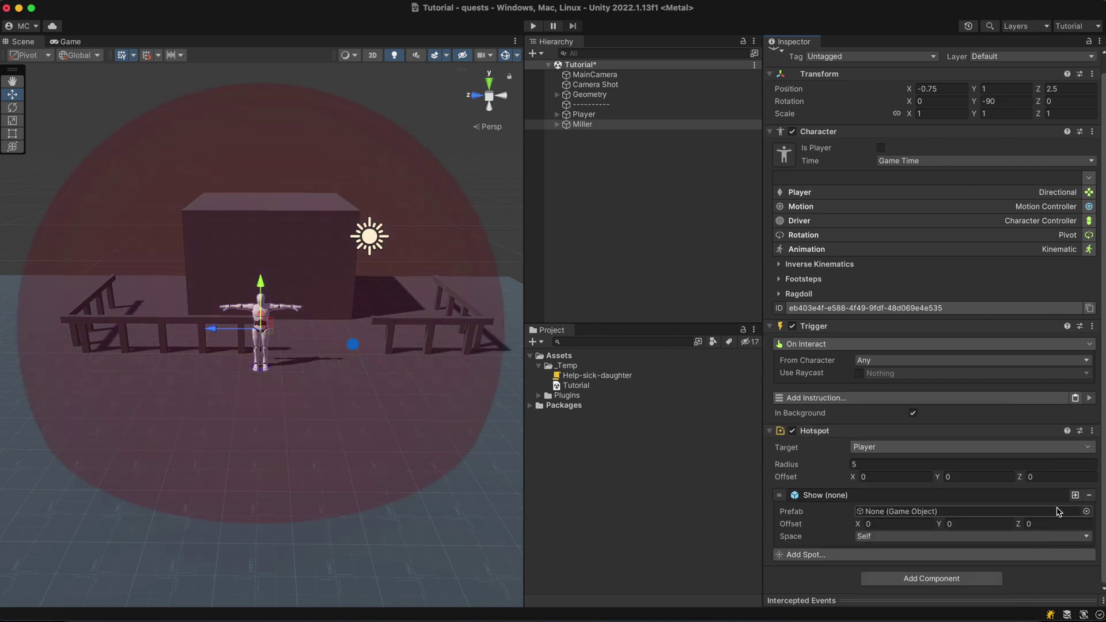
click(1089, 494)
click(909, 514)
click(890, 347)
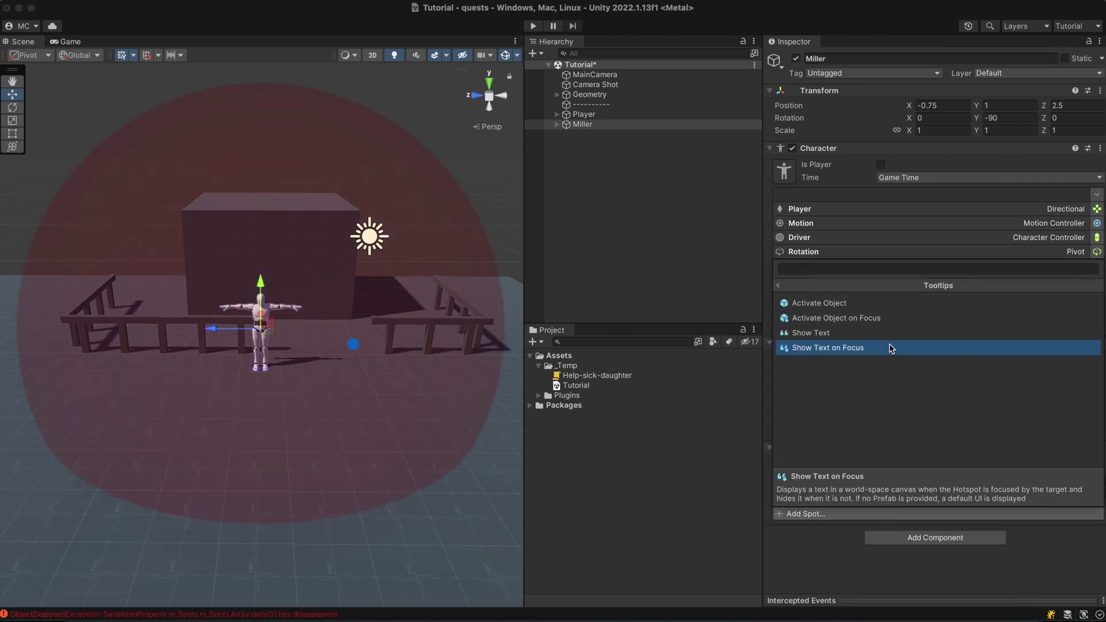
click(887, 349)
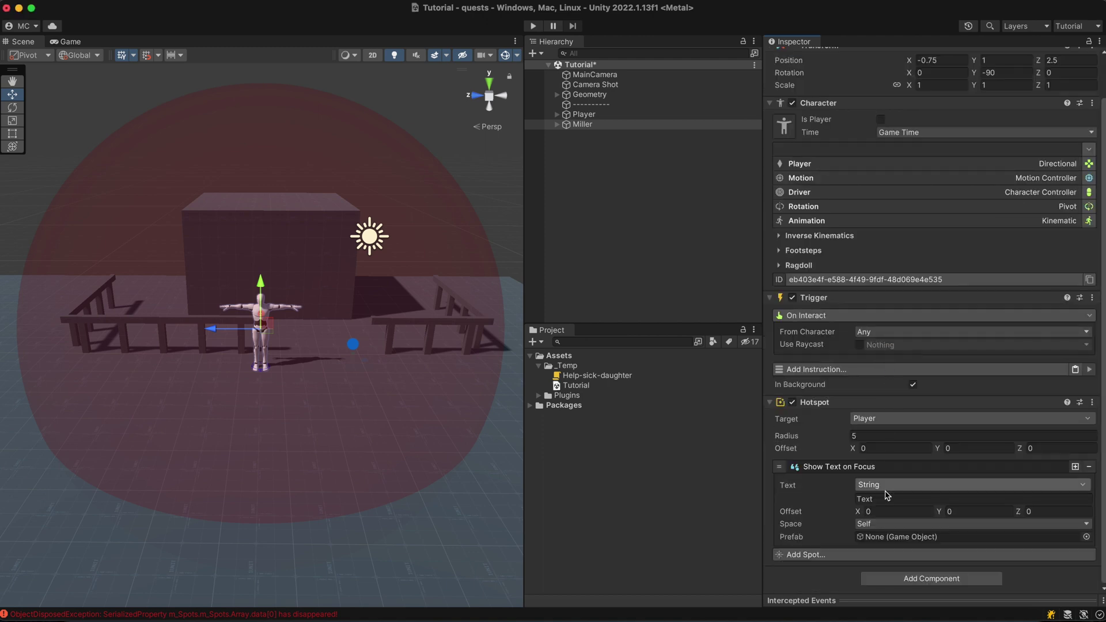
click(885, 499)
text(Interact)
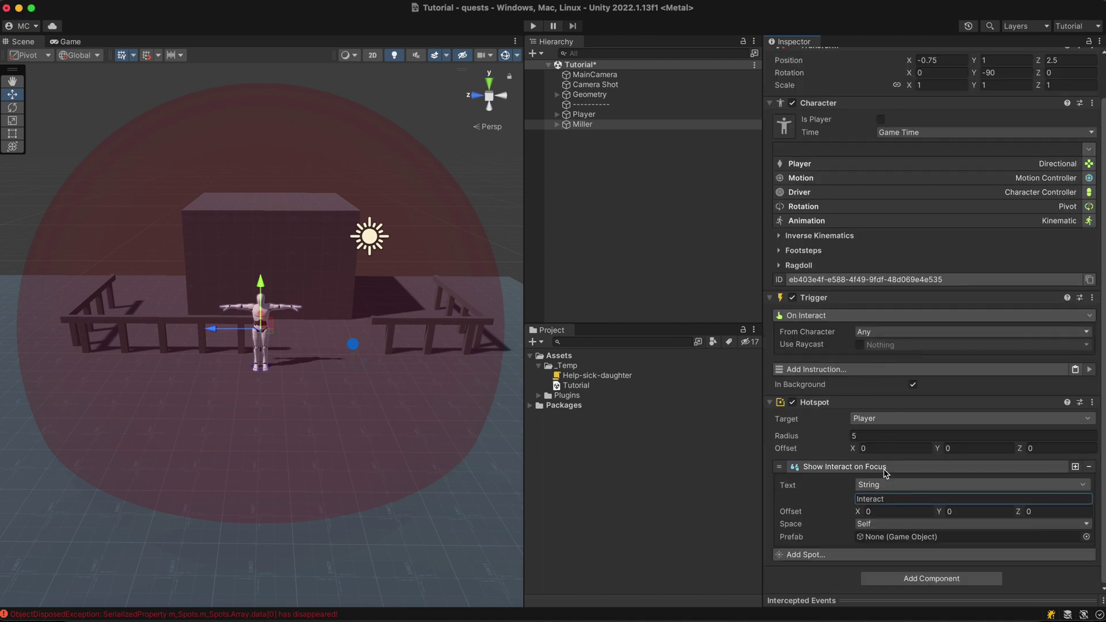
click(886, 468)
key(super+s)
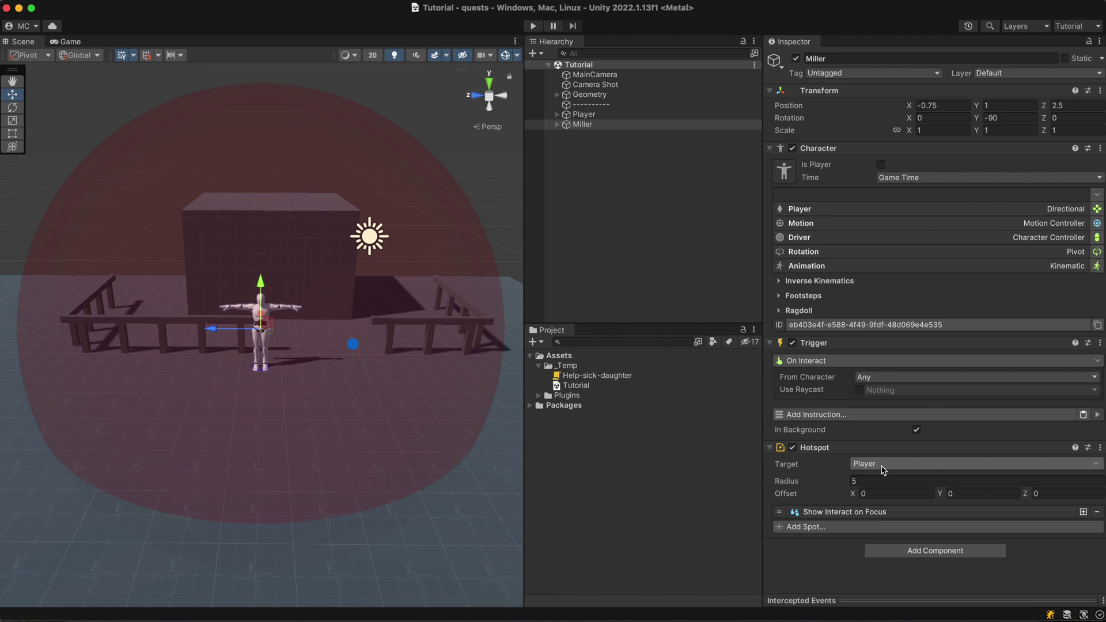
Step: Add a Quest Activate instruction for Help-sick-daughter to Miller's trigger
click(877, 415)
click(876, 398)
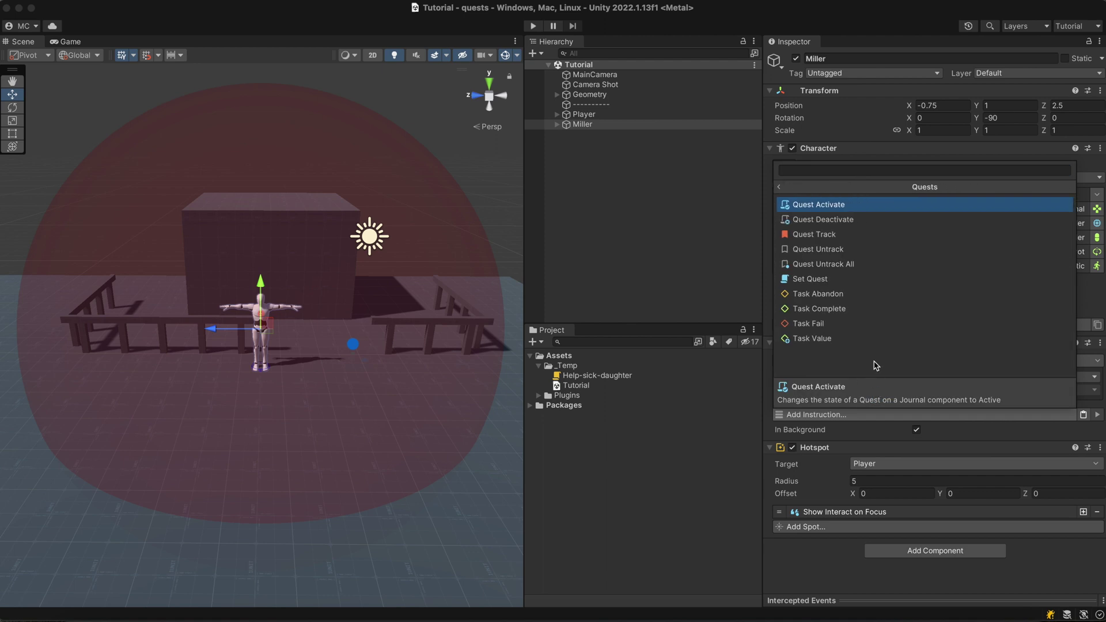
click(877, 205)
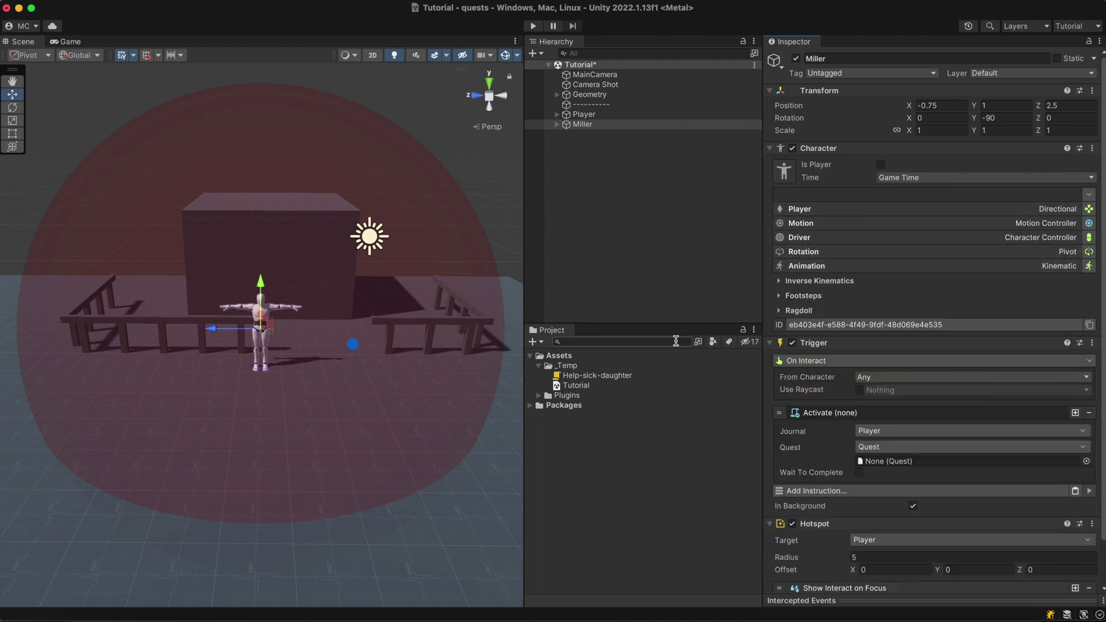
drag(640, 375, 878, 462)
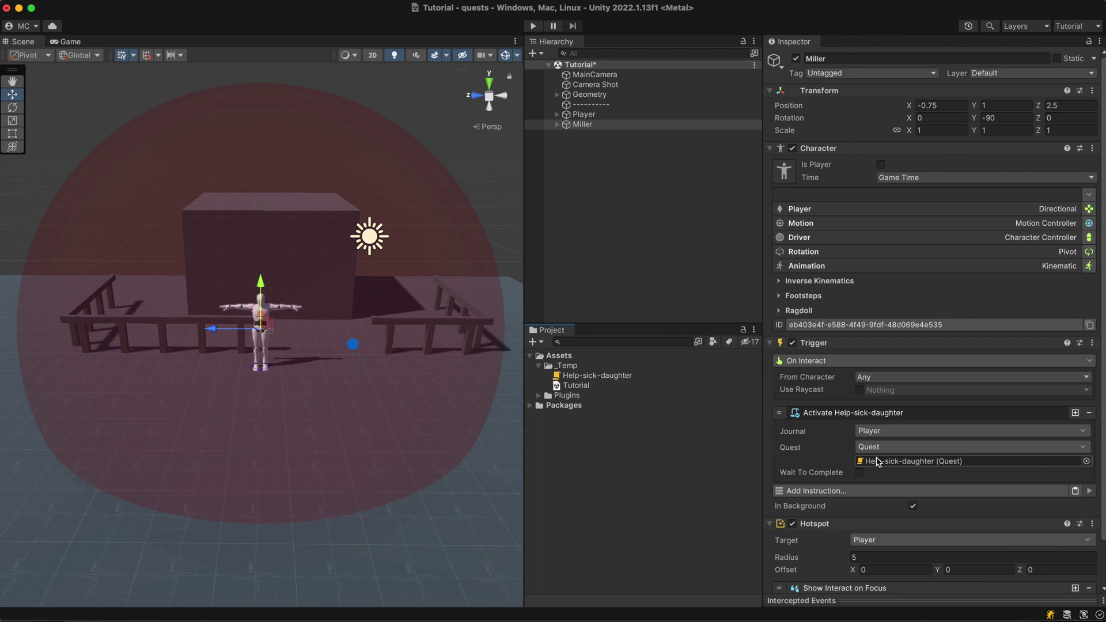
click(908, 414)
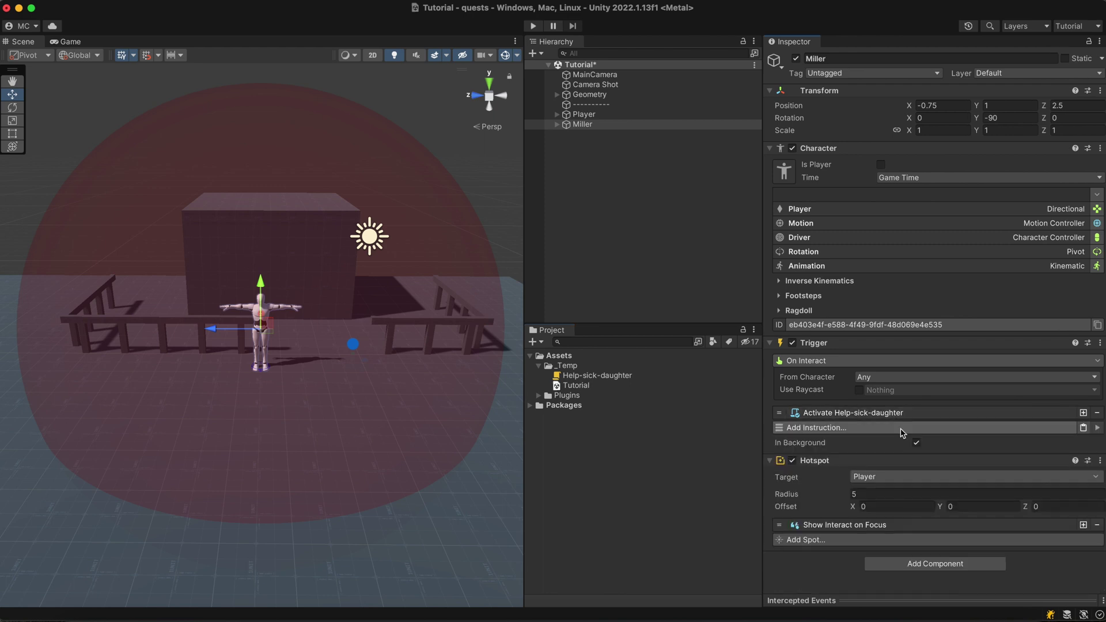
Step: Add a Quest Track instruction for Help-sick-daughter after the activate instruction
click(902, 429)
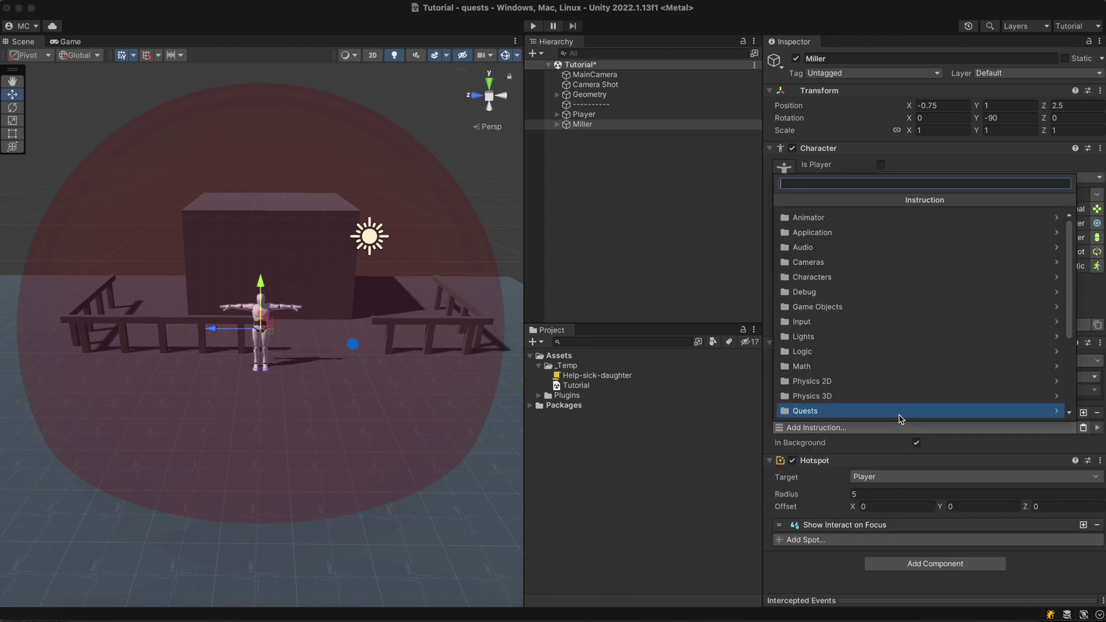
click(902, 412)
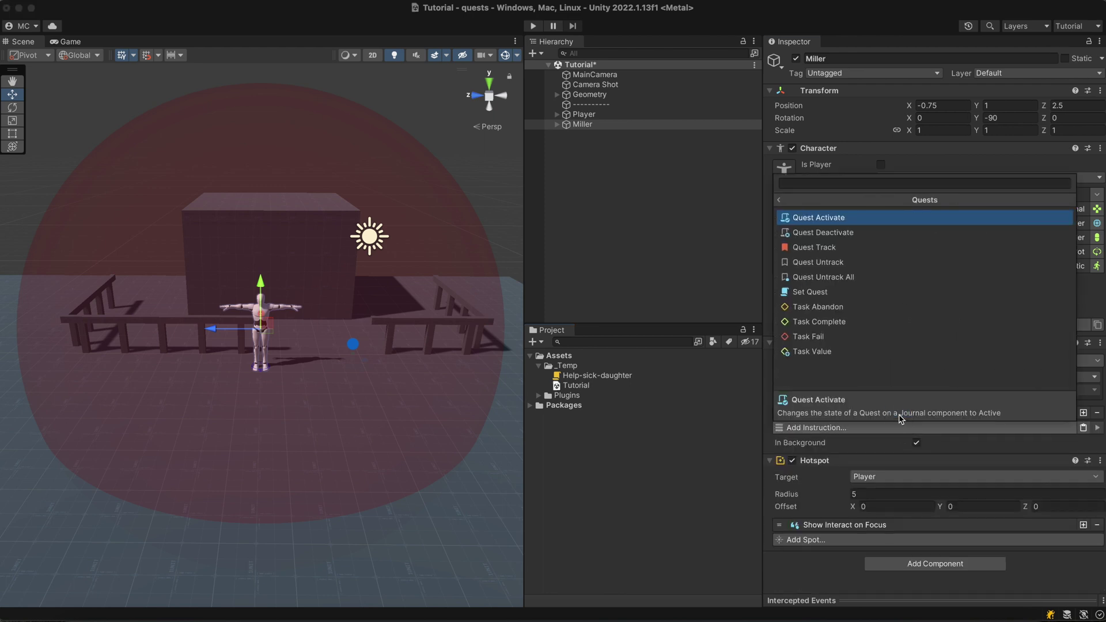
click(888, 251)
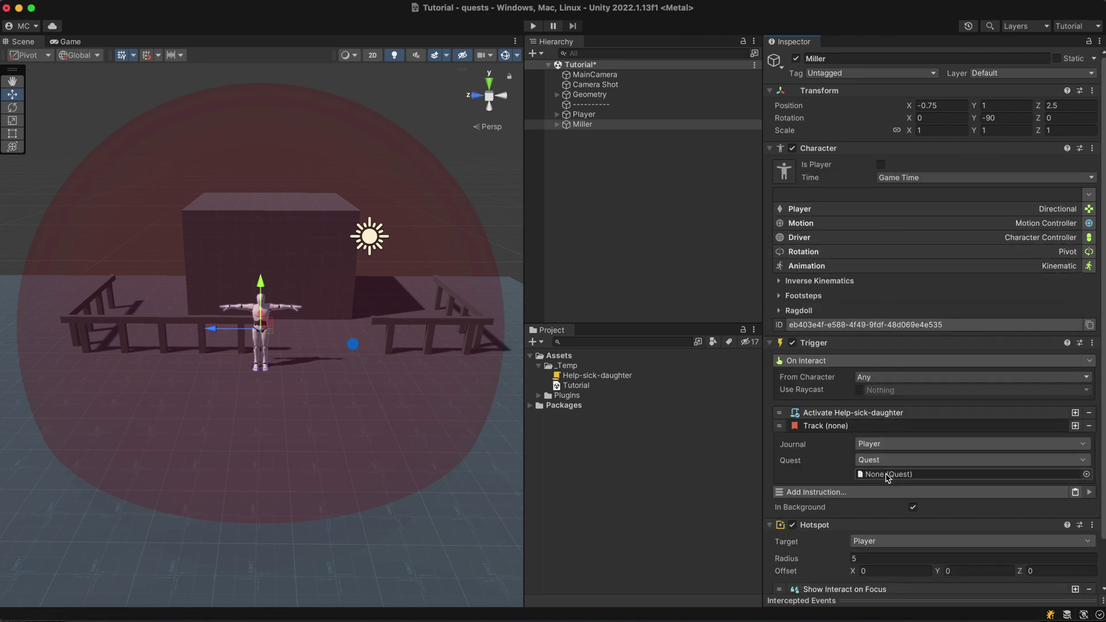
drag(699, 376, 875, 477)
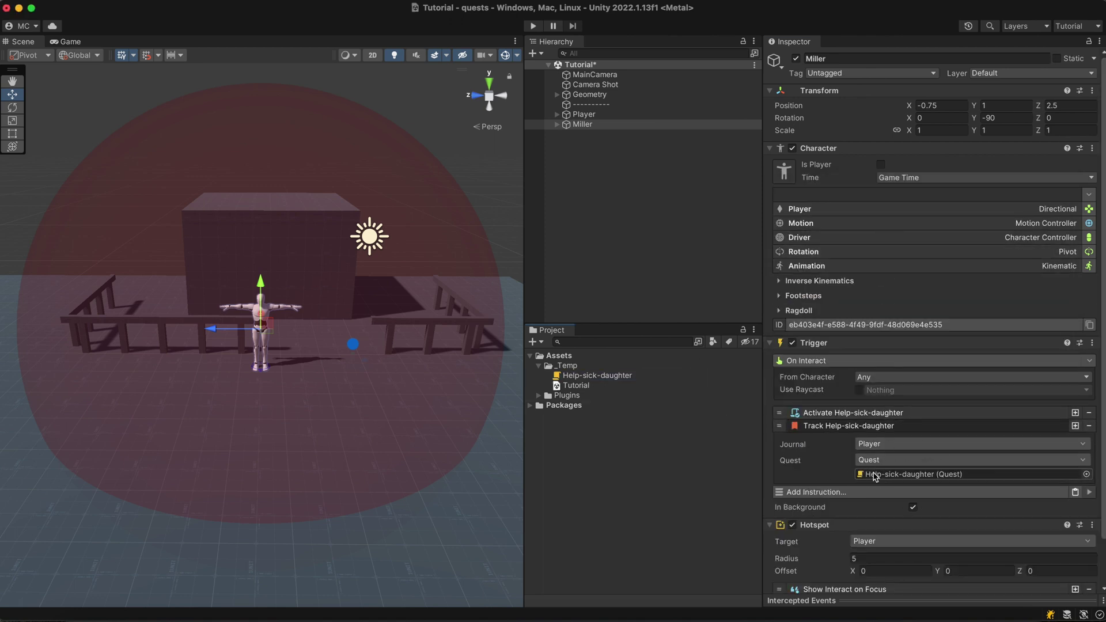
click(895, 426)
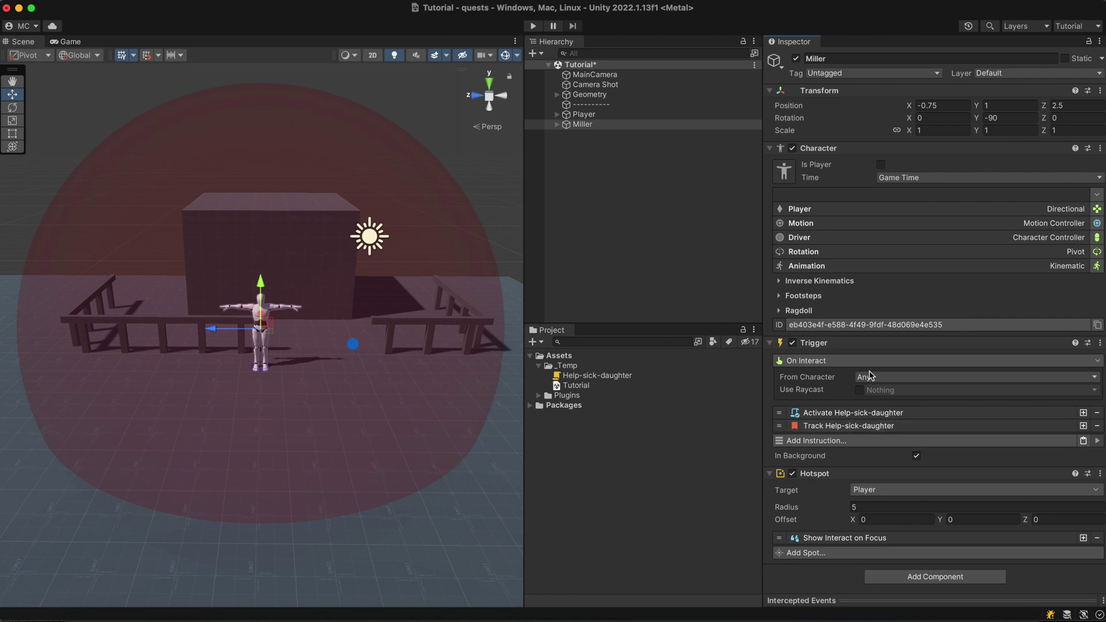
Step: Add a Journal component to the Player
click(751, 114)
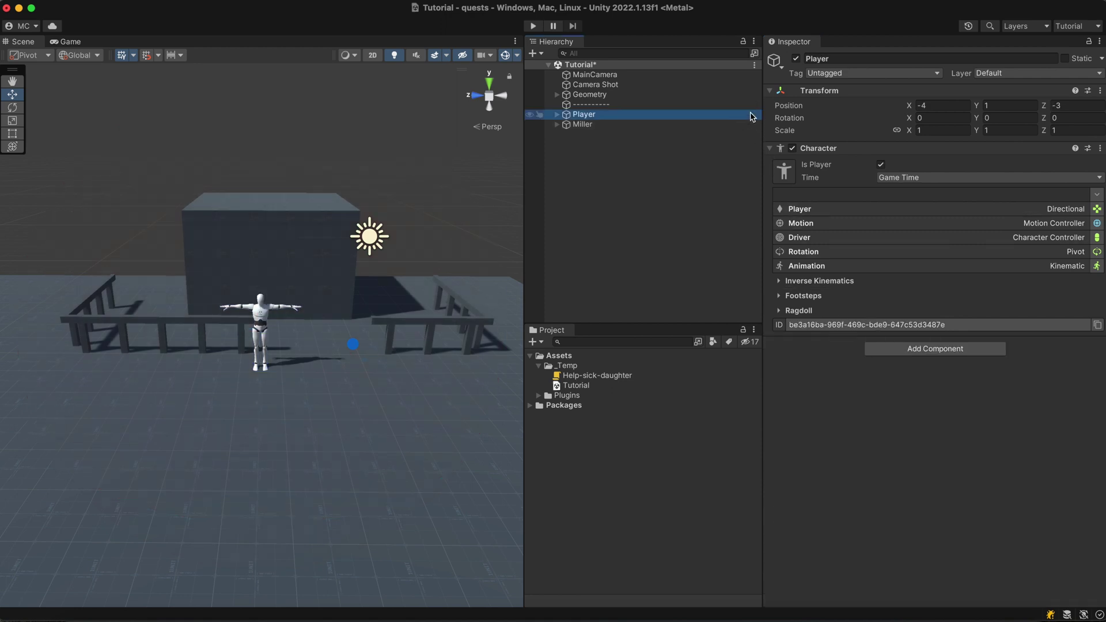
click(913, 349)
text(journal)
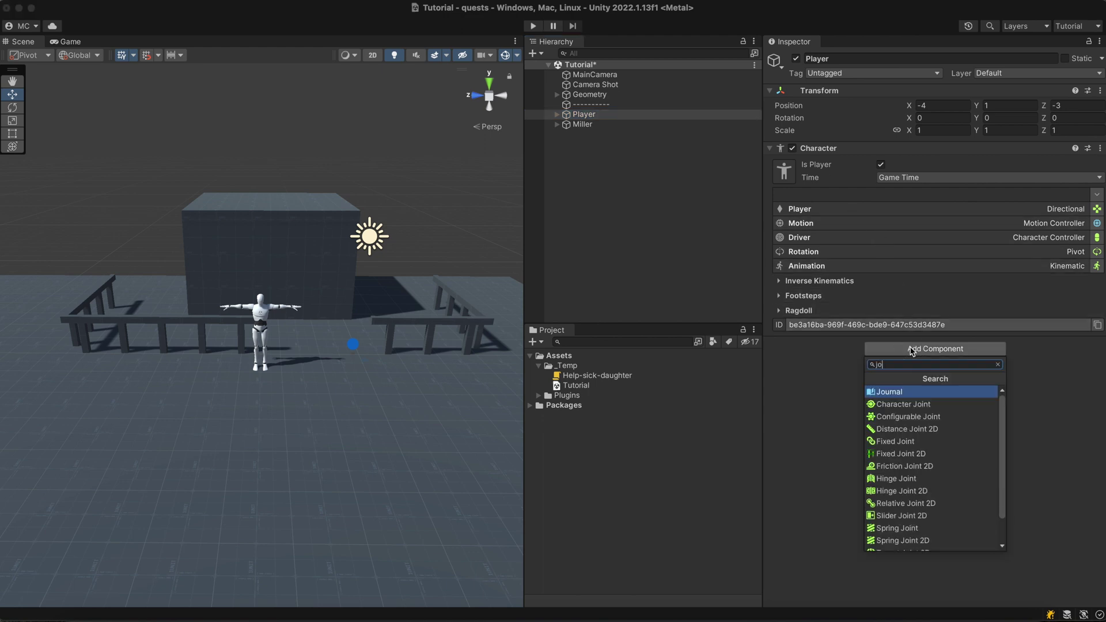
click(911, 393)
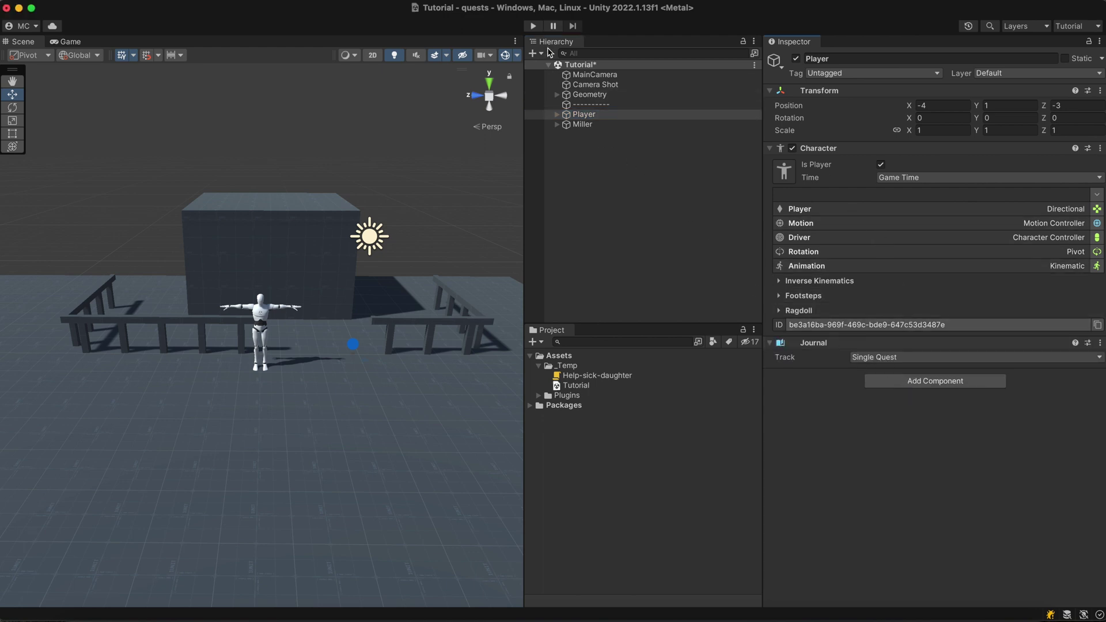
Step: Run the game to test the quest, then stop play mode and reselect the Player
click(534, 27)
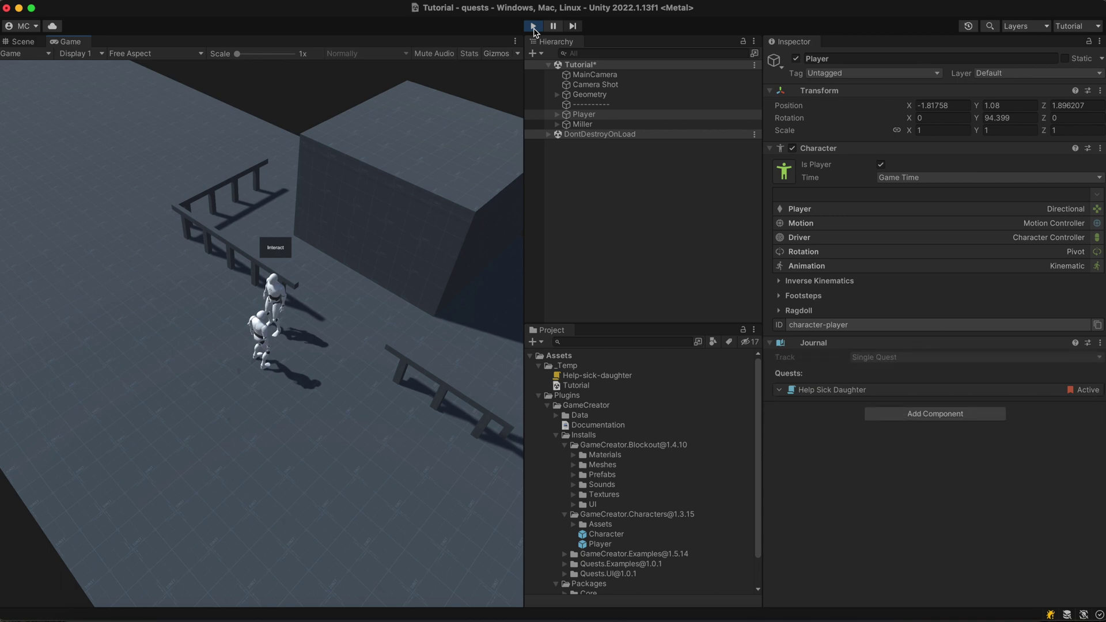
click(534, 27)
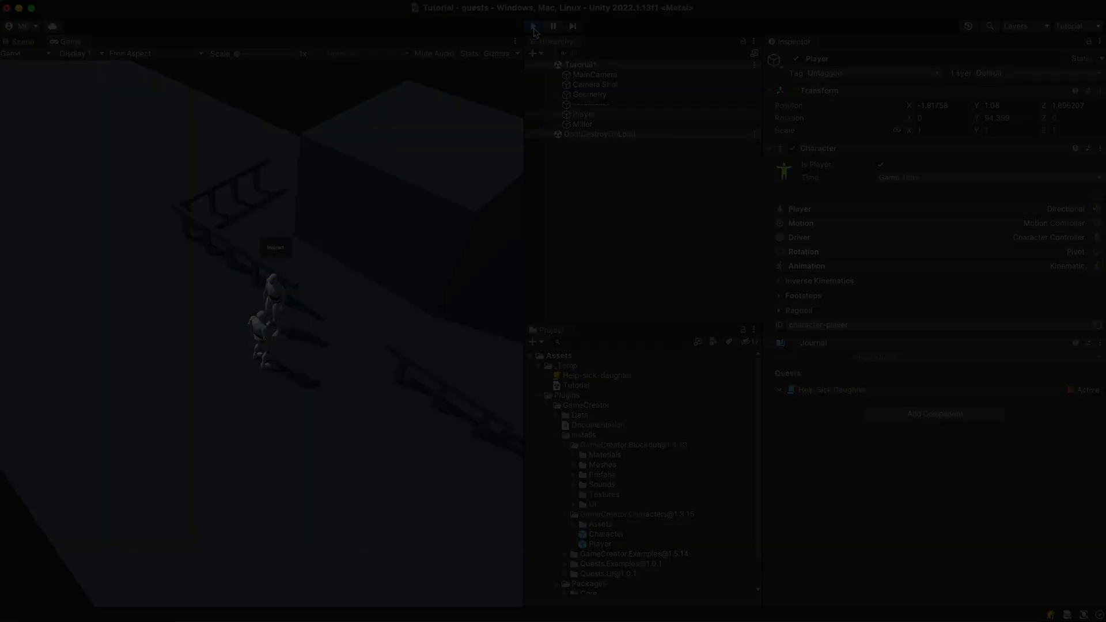
click(602, 116)
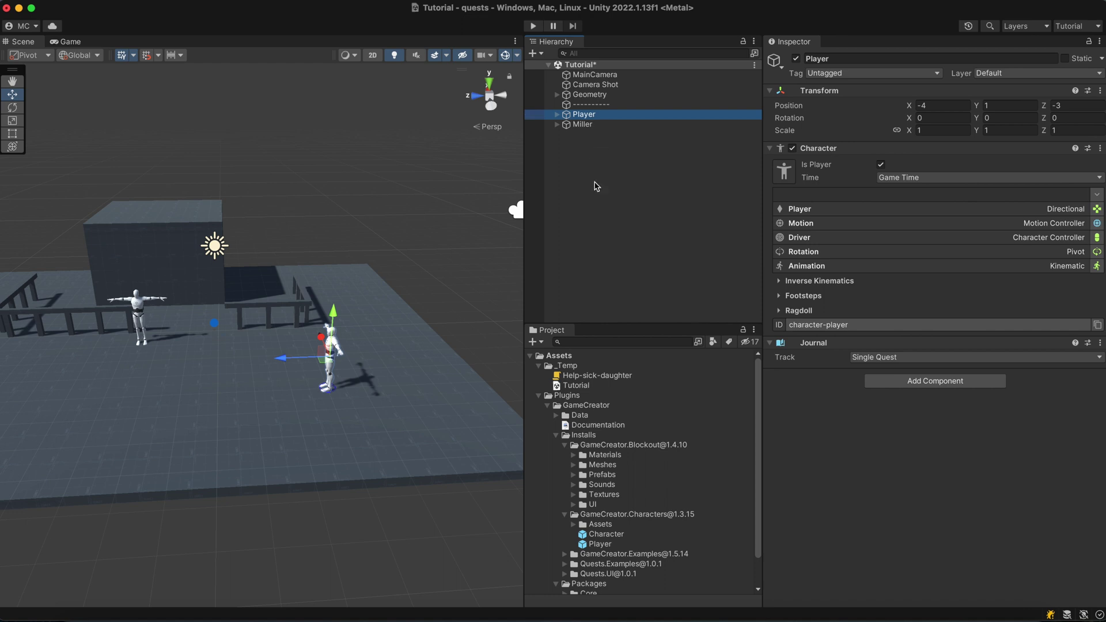
Step: Add the tasks 'Help the miller' and 'Return to the miller' to Help-sick-daughter
click(588, 378)
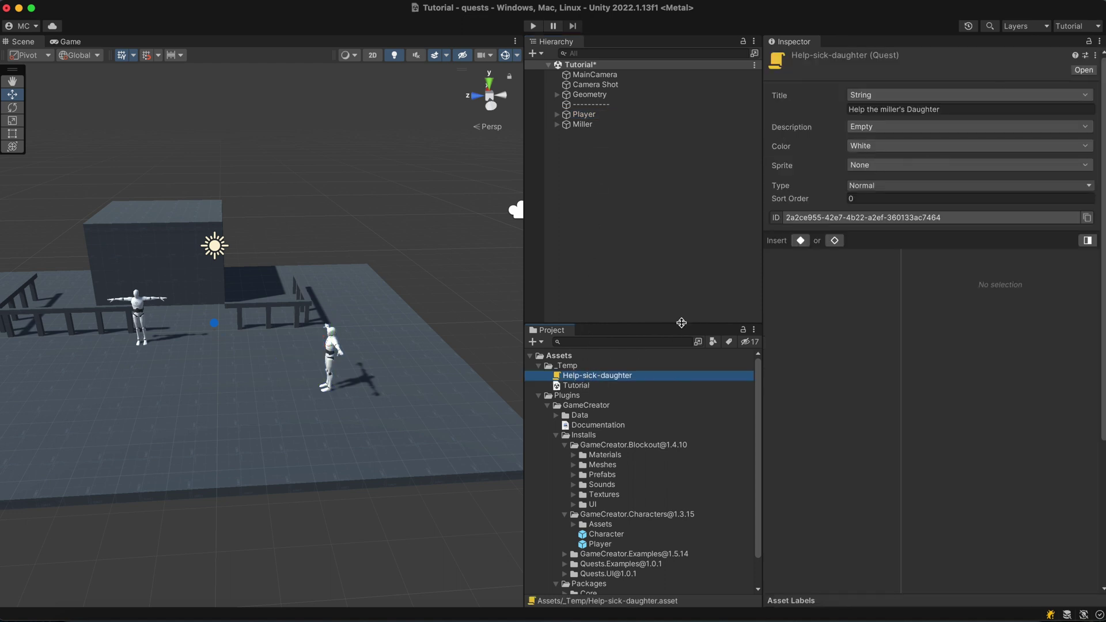
click(802, 242)
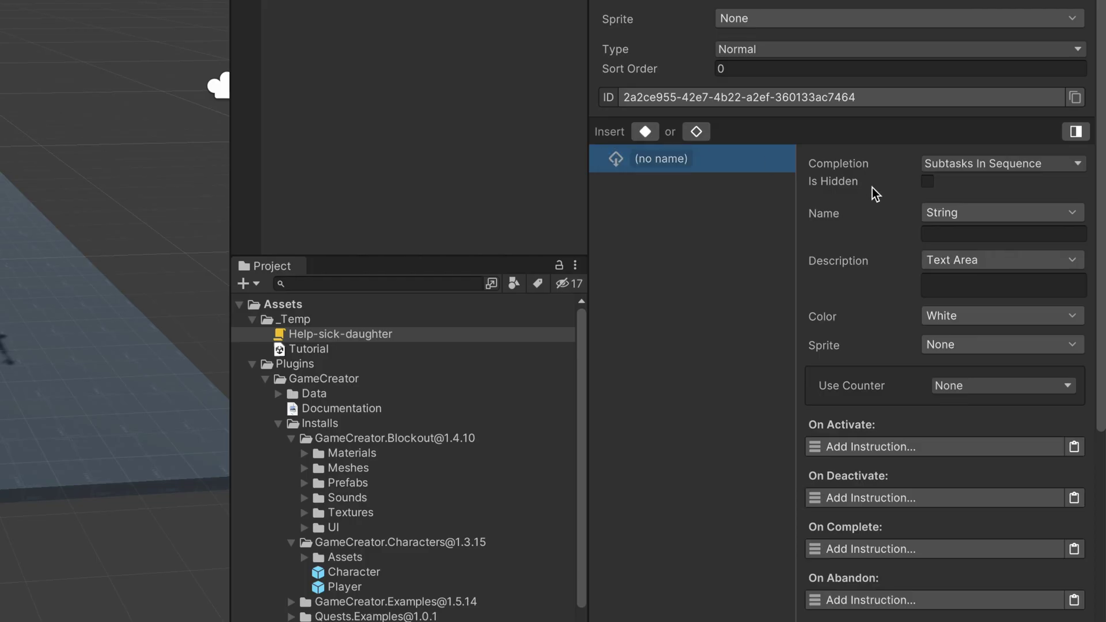
click(1002, 309)
text(Help the miller)
key(ctrl+a)
click(642, 134)
click(936, 233)
text(Return to the miller)
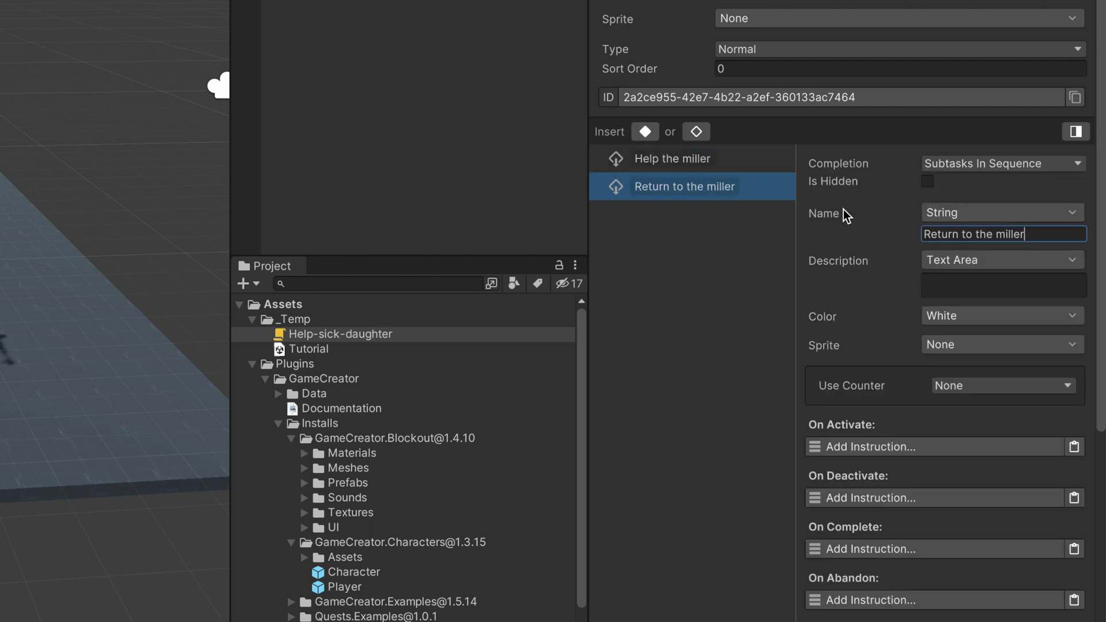
key(ctrl+a)
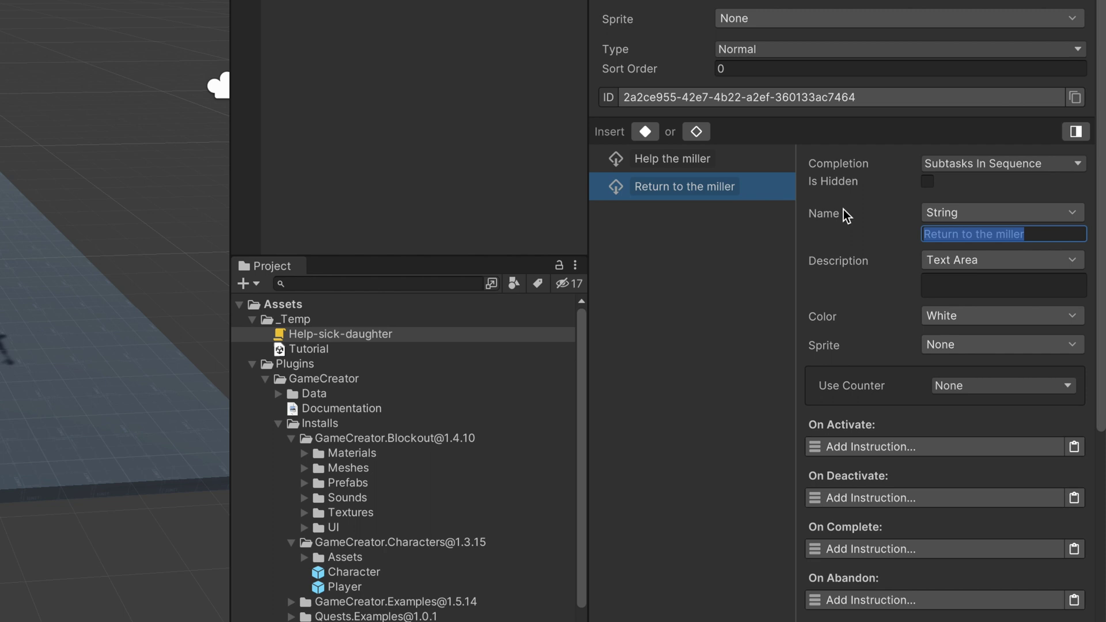
click(753, 165)
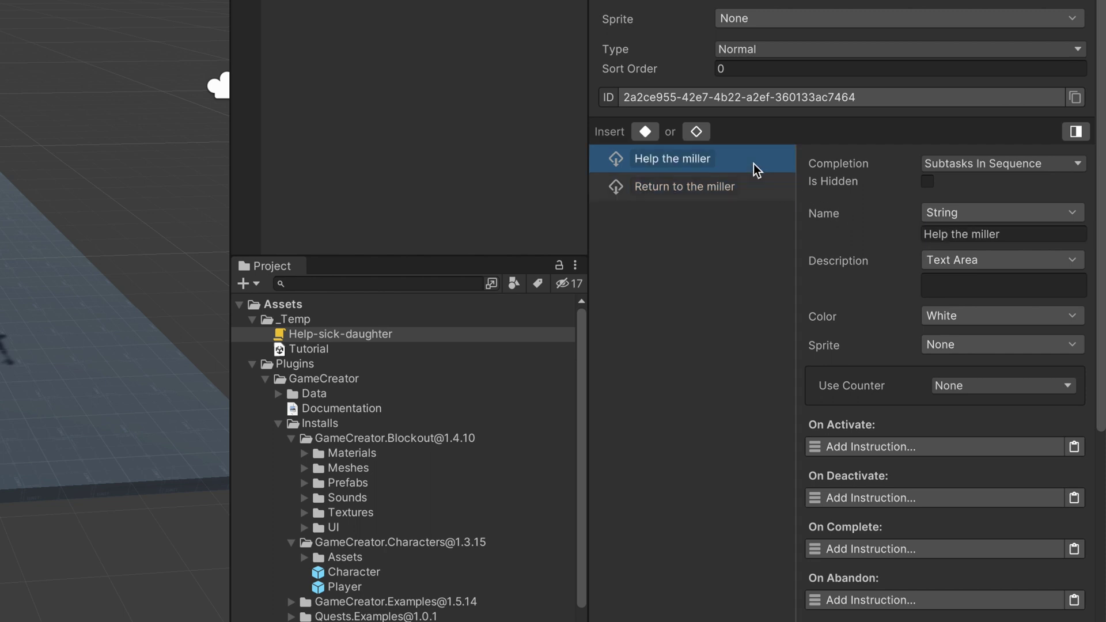
Step: Add subtasks 'Collect 10 magic thistles' and 'Find a bottle of alcohol' under 'Help the miller'
click(696, 131)
click(933, 233)
text(Collect 10 magic thistles)
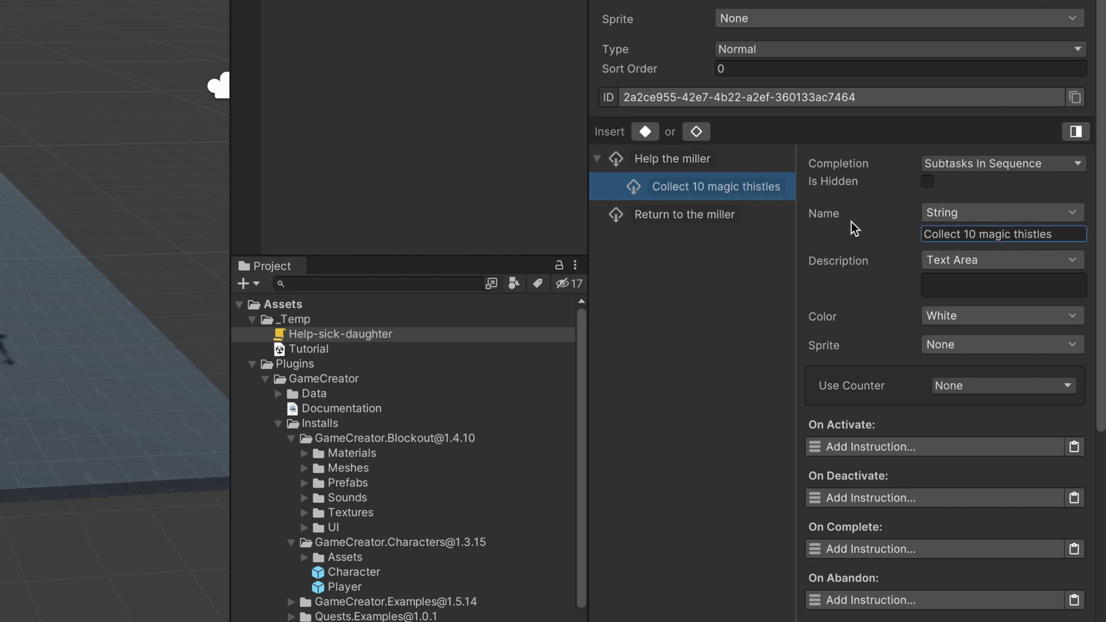
key(ctrl+a)
click(644, 132)
click(933, 235)
text(Find a bottle of alcohol)
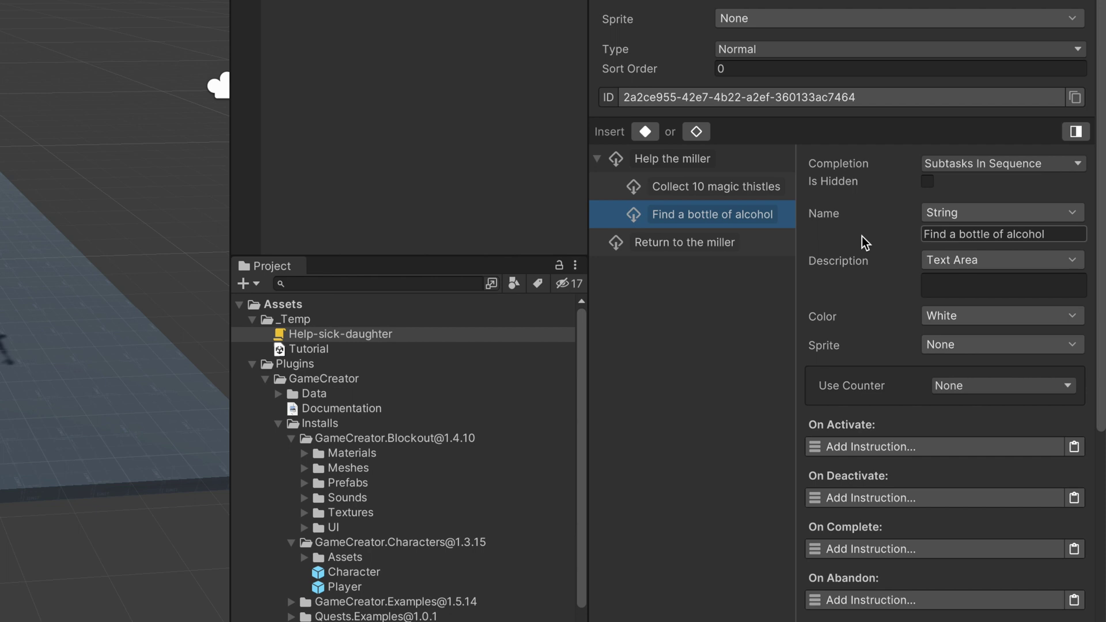
Step: Set the 'Help the miller' task's Completion to Subtasks In Combination
click(752, 162)
click(952, 163)
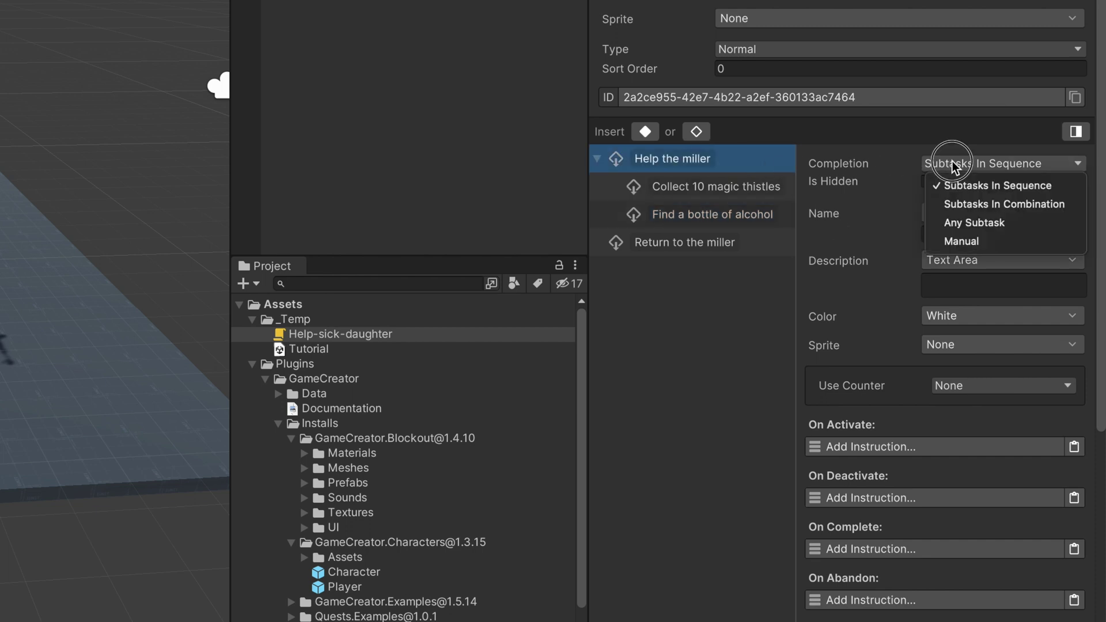
click(959, 204)
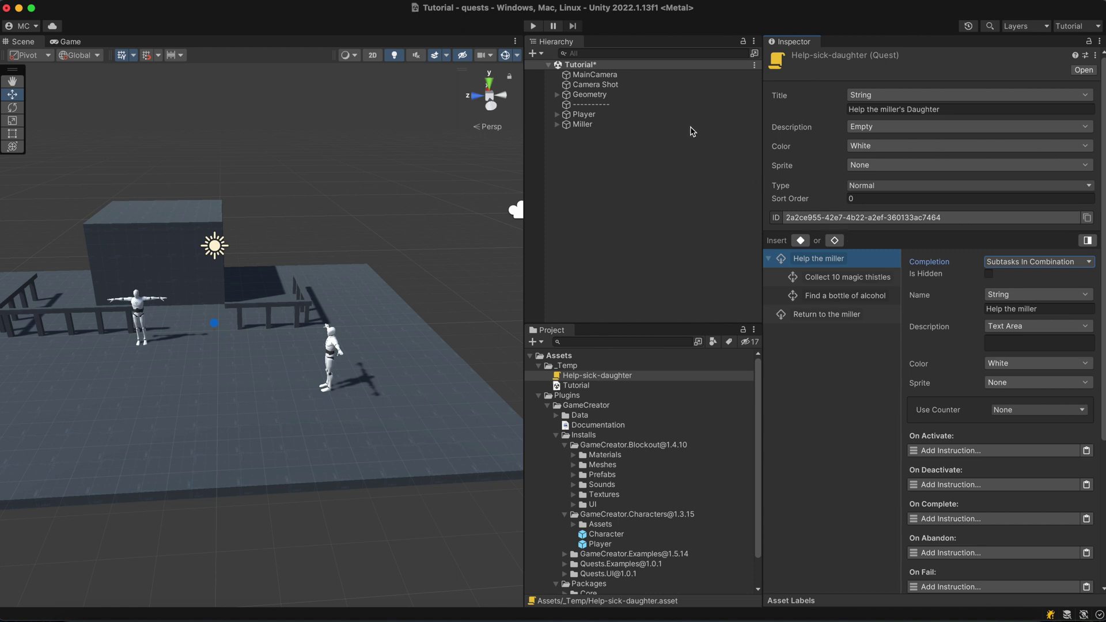
click(684, 117)
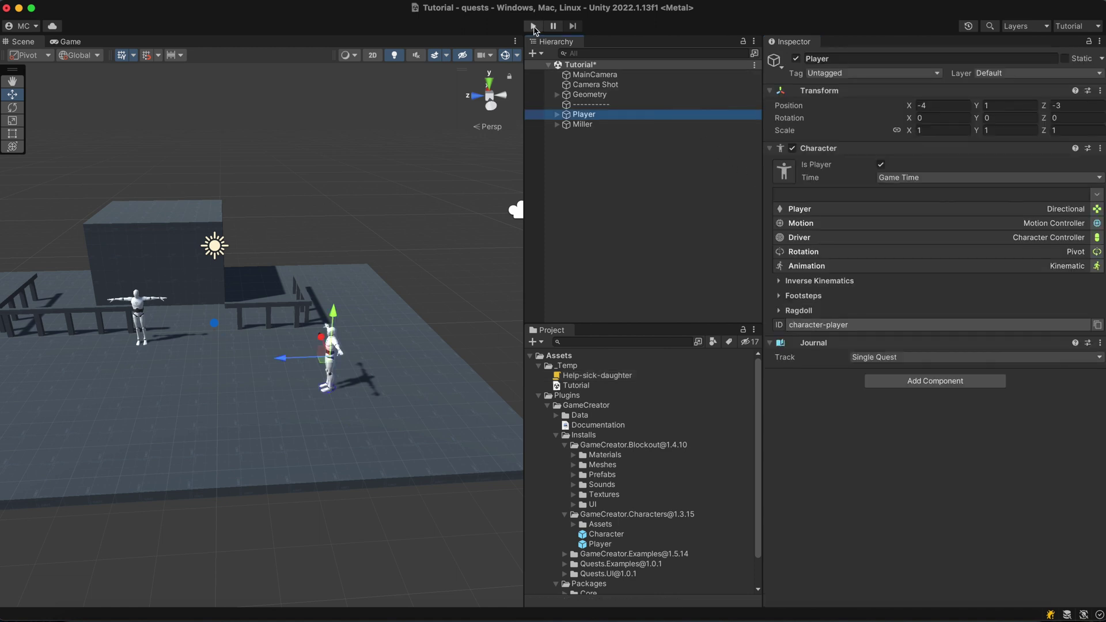
click(533, 27)
key(w)
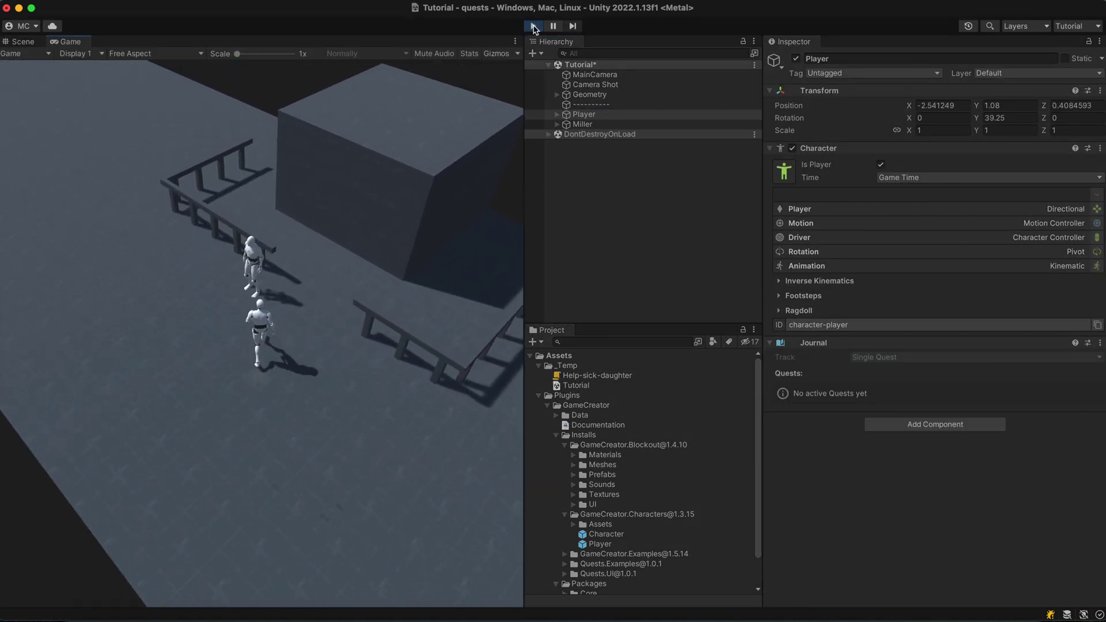
key(e)
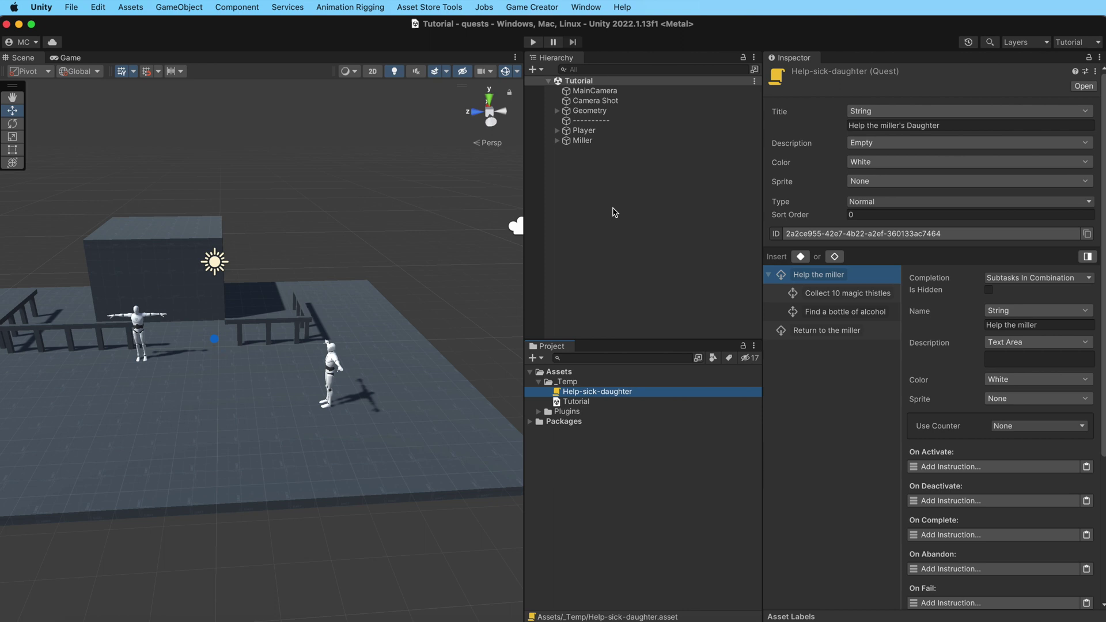
Step: Install version 1.0.1 of the Quests UI module from the Game Creator installer
click(553, 6)
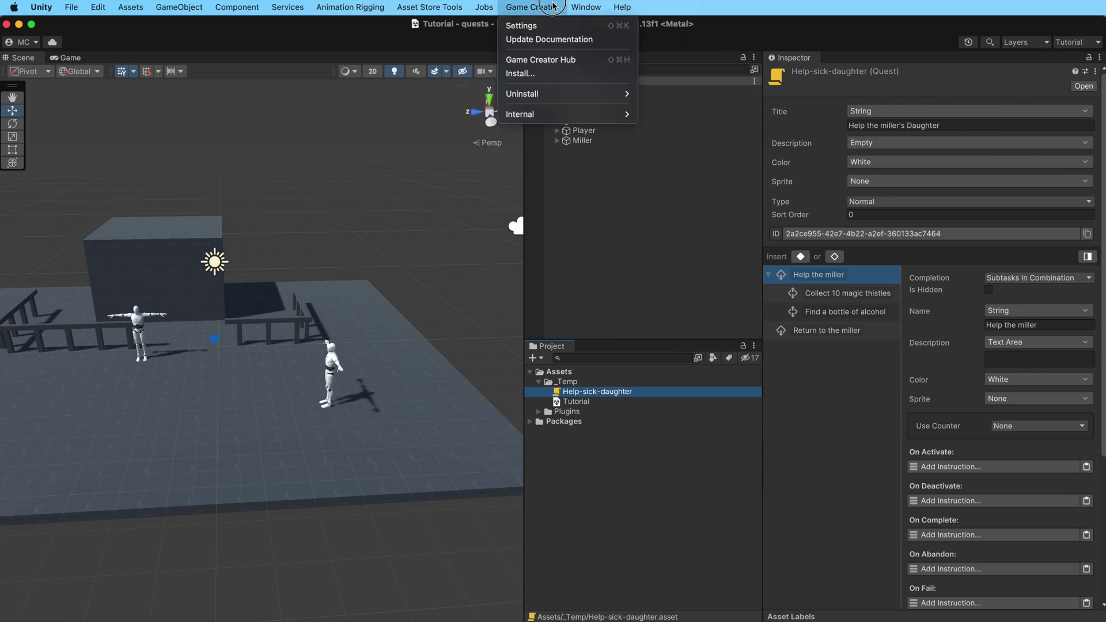
click(546, 74)
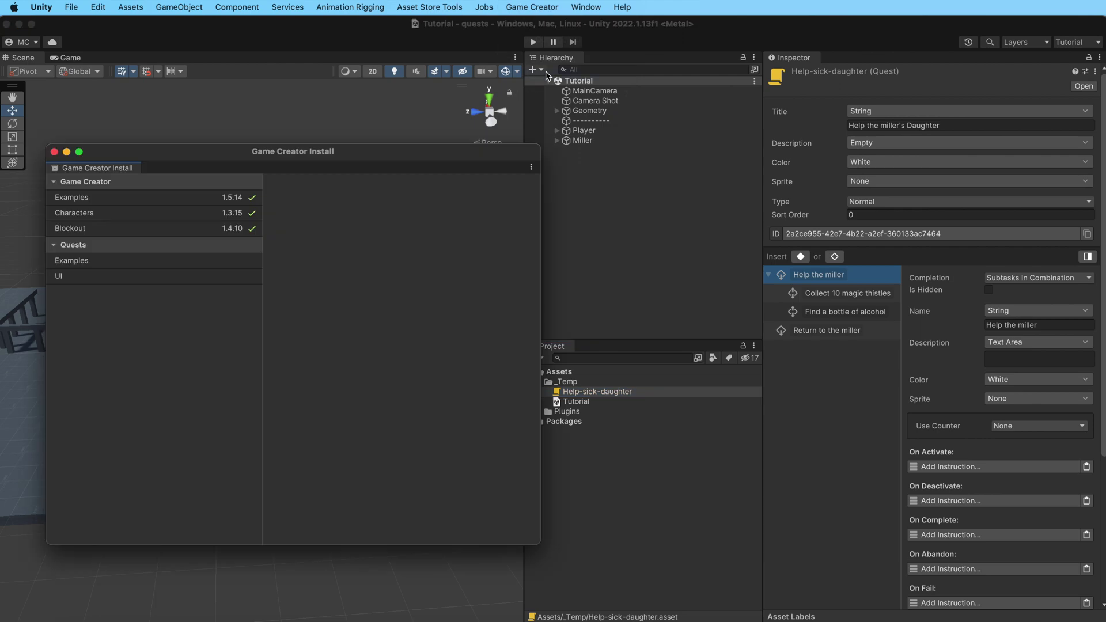
click(238, 261)
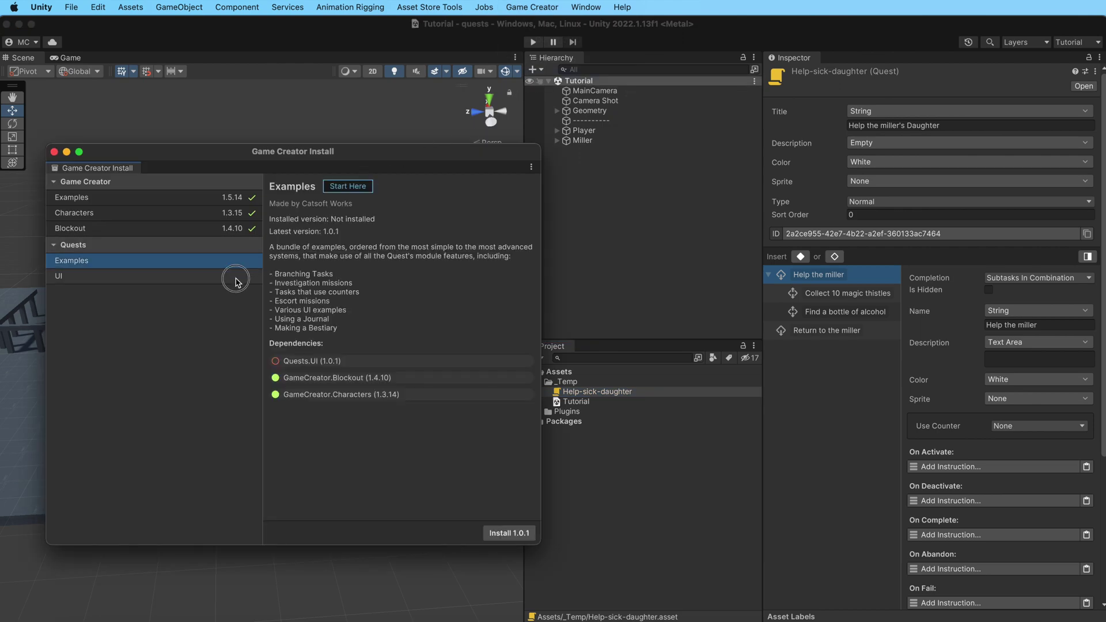
click(235, 278)
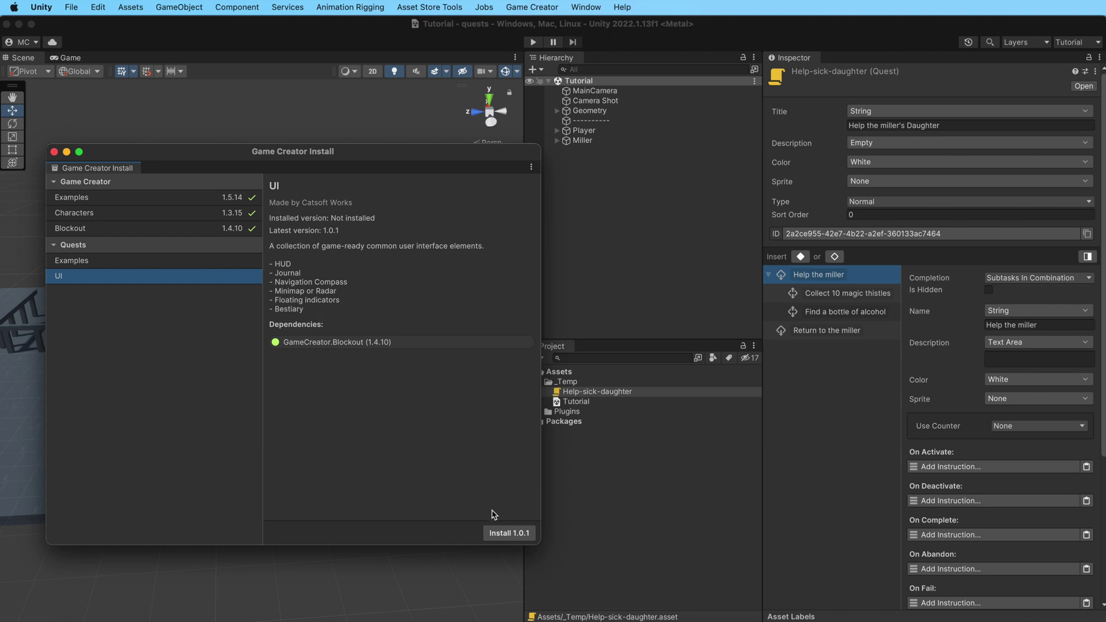
click(506, 534)
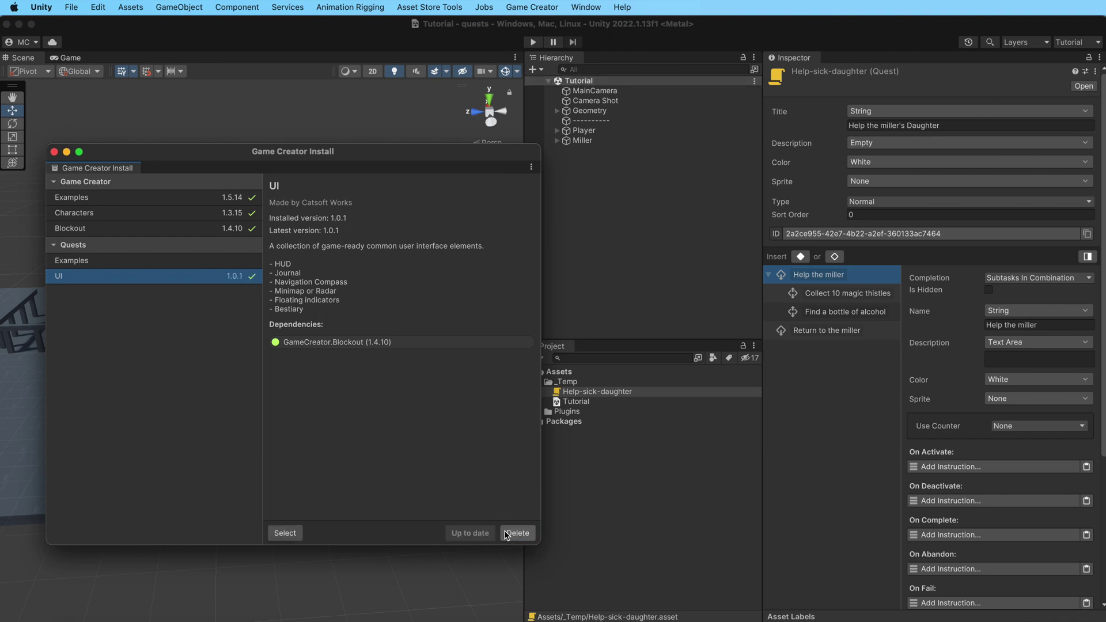
click(285, 533)
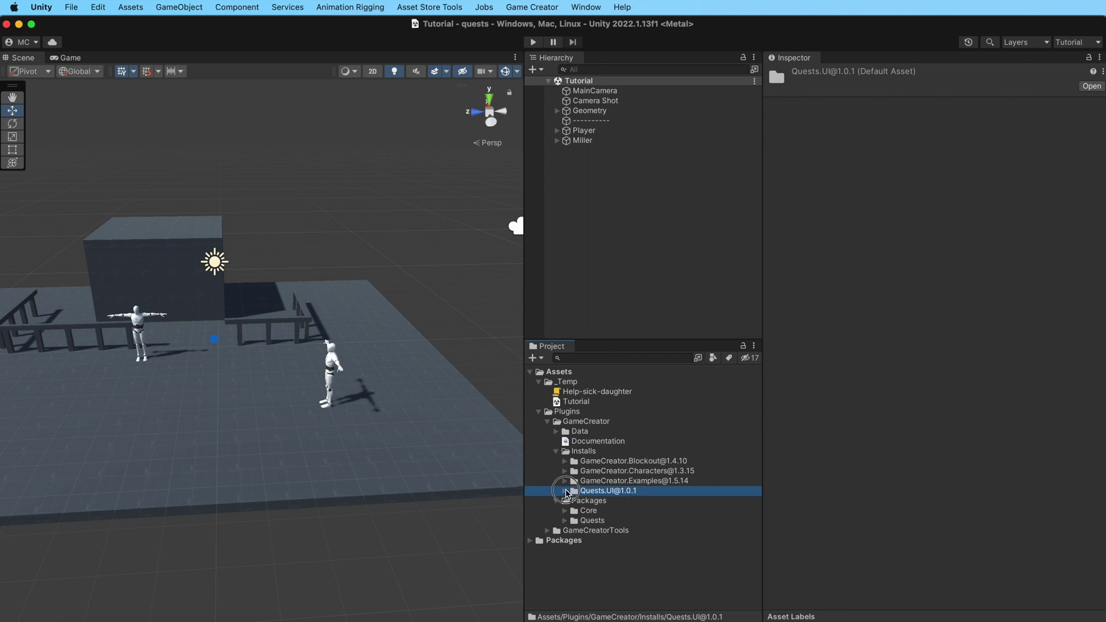
click(565, 491)
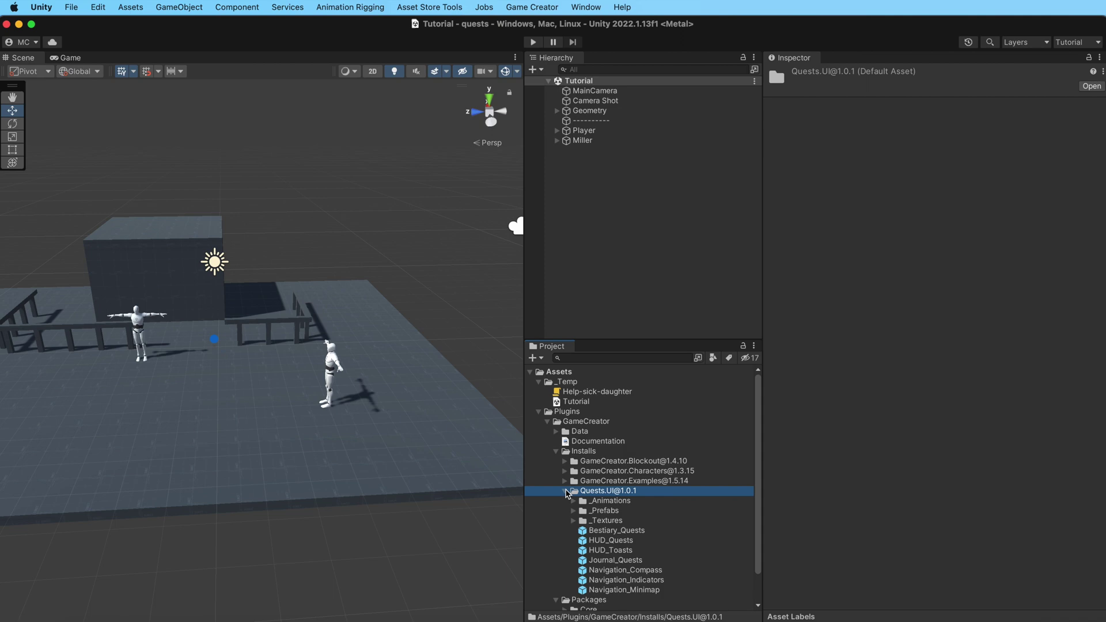
drag(605, 560, 648, 302)
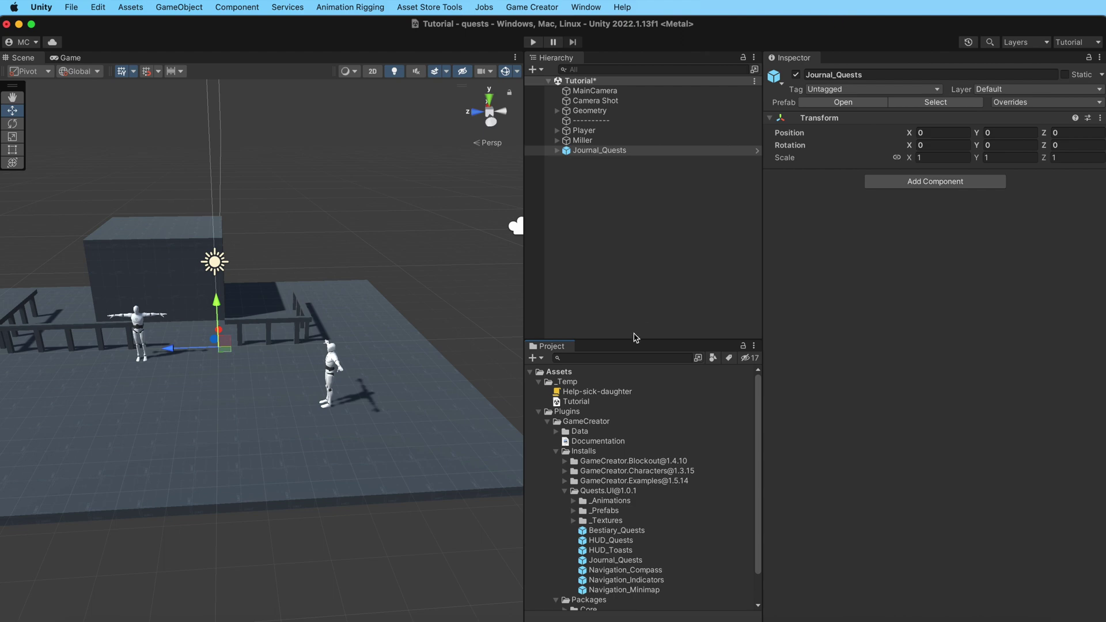
drag(599, 542, 638, 289)
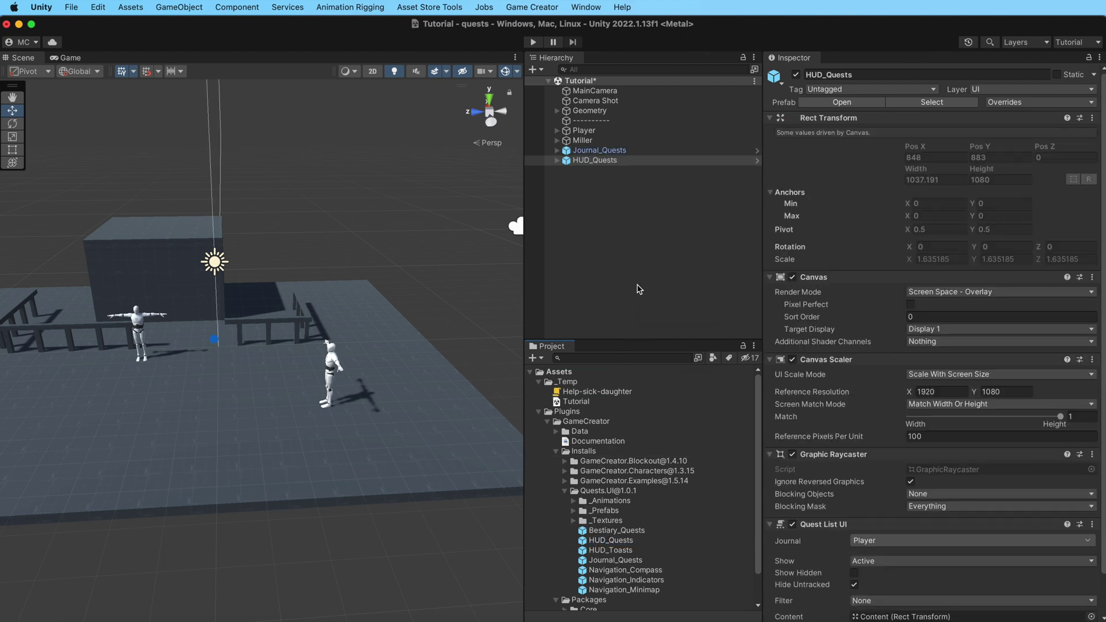
click(602, 554)
drag(602, 554, 635, 301)
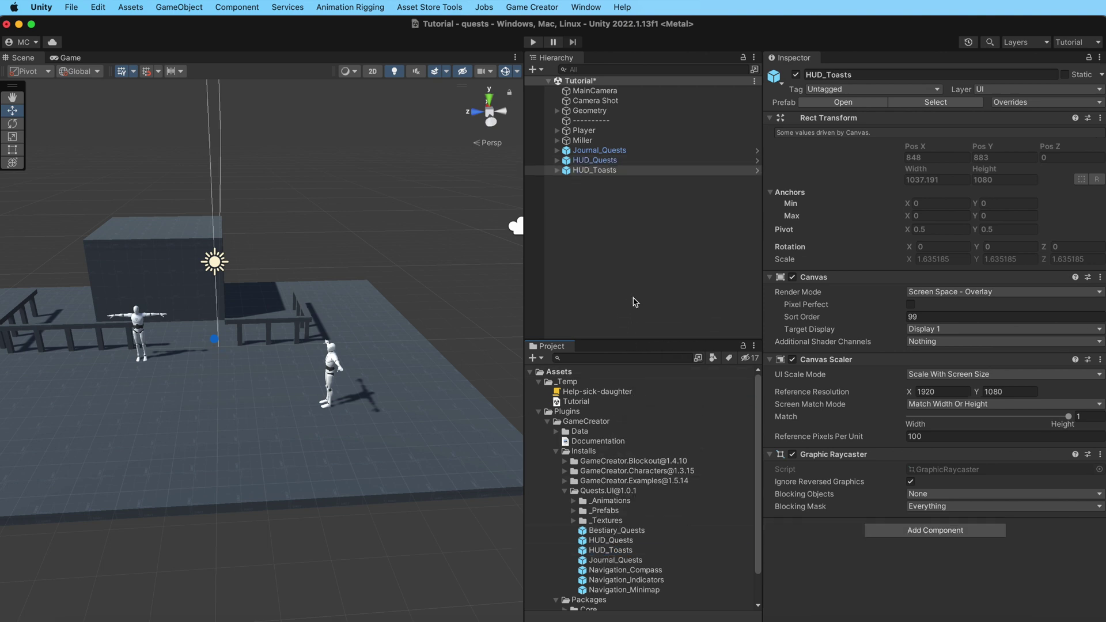
Step: Playtest by walking to the Miller, then view Help the miller's Daughter in the quest journal
click(533, 42)
key(w)
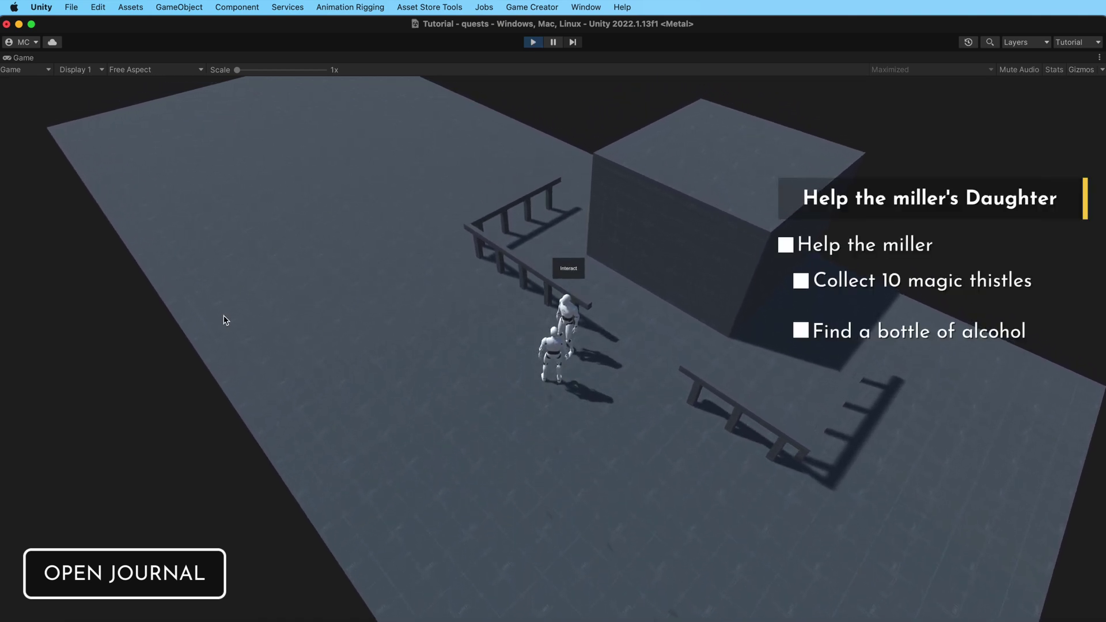
click(130, 570)
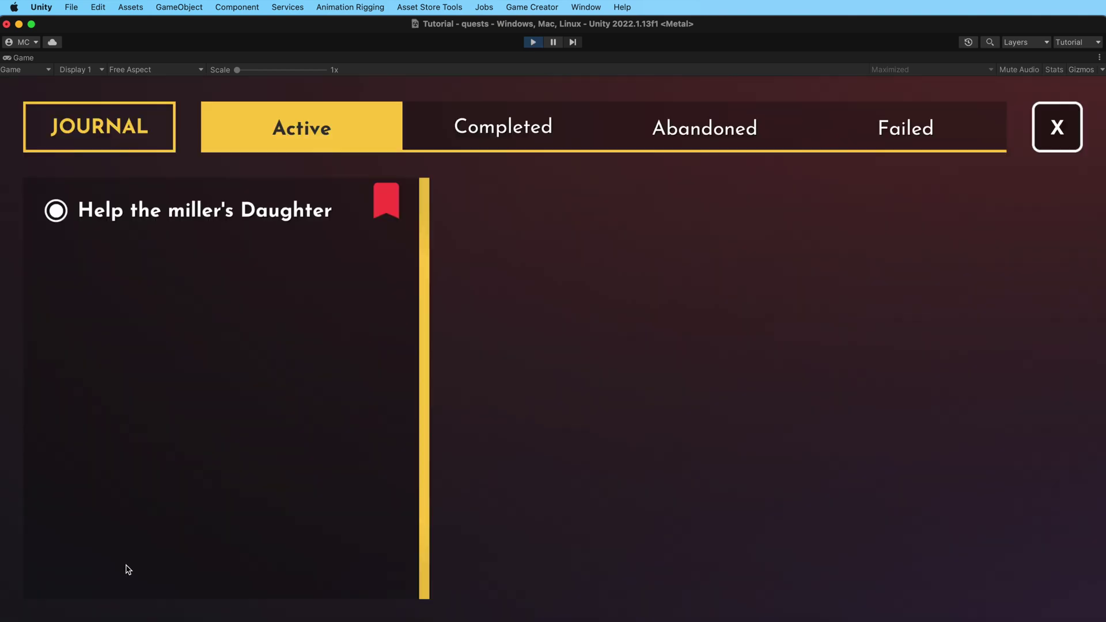
click(259, 222)
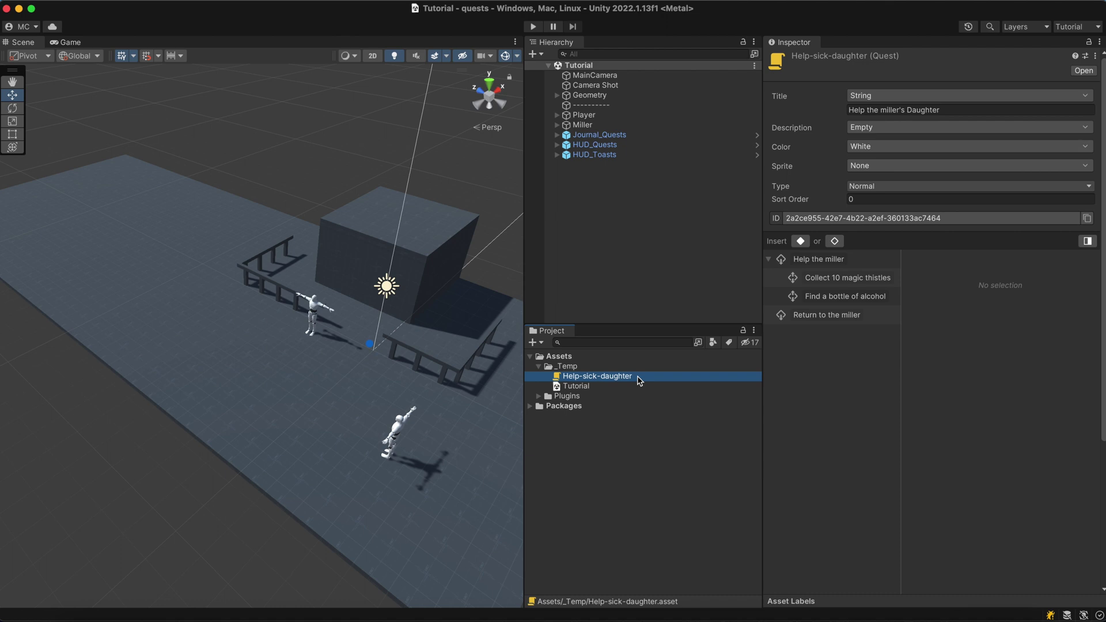
Step: Create a Game Creator character named Alchemist, then move and turn it on the left of the scene
right_click(597, 213)
mouse_move(692, 369)
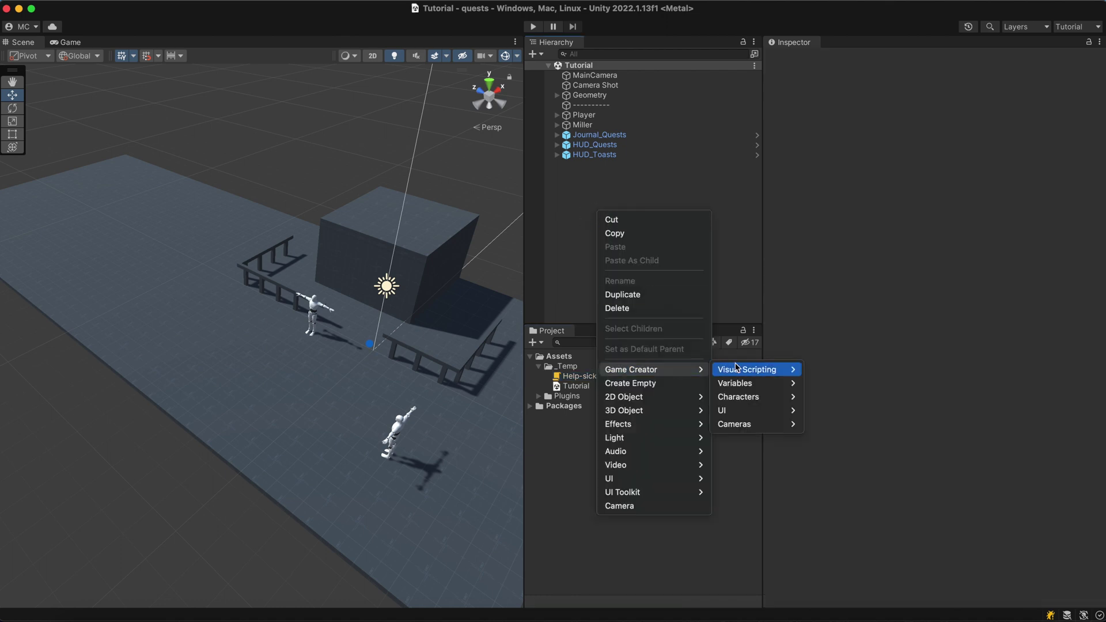
mouse_move(749, 397)
click(824, 412)
text(Alchemist)
key(Return)
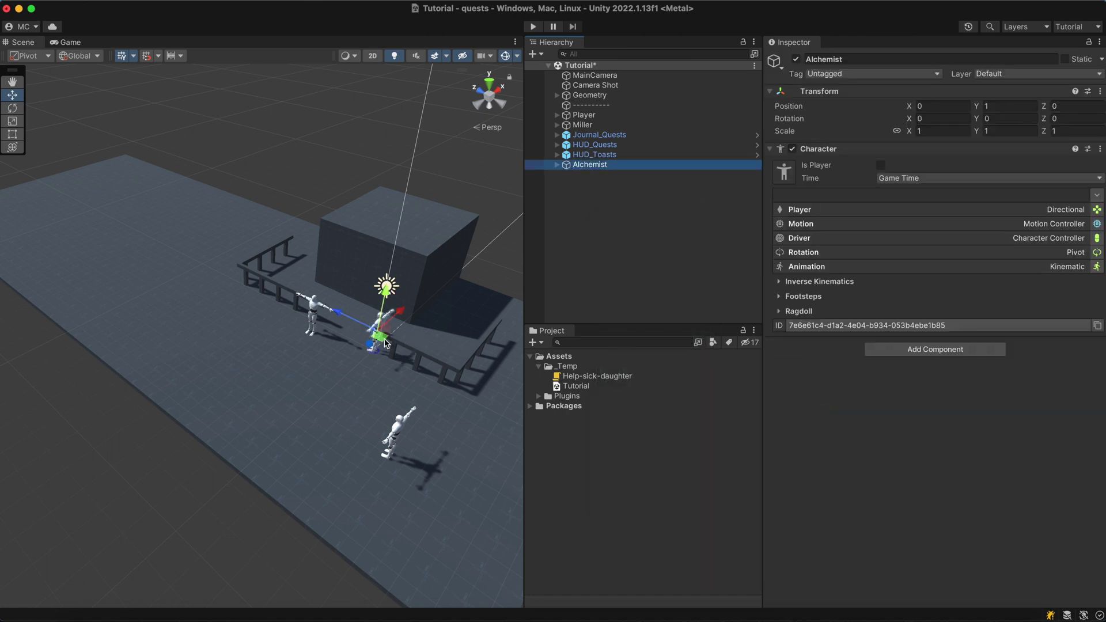
drag(385, 343, 124, 268)
key(e)
drag(225, 283, 432, 217)
key(w)
drag(116, 270, 55, 262)
Step: Add a Trigger component to the Alchemist that fires On Interact
click(899, 350)
text(trigg)
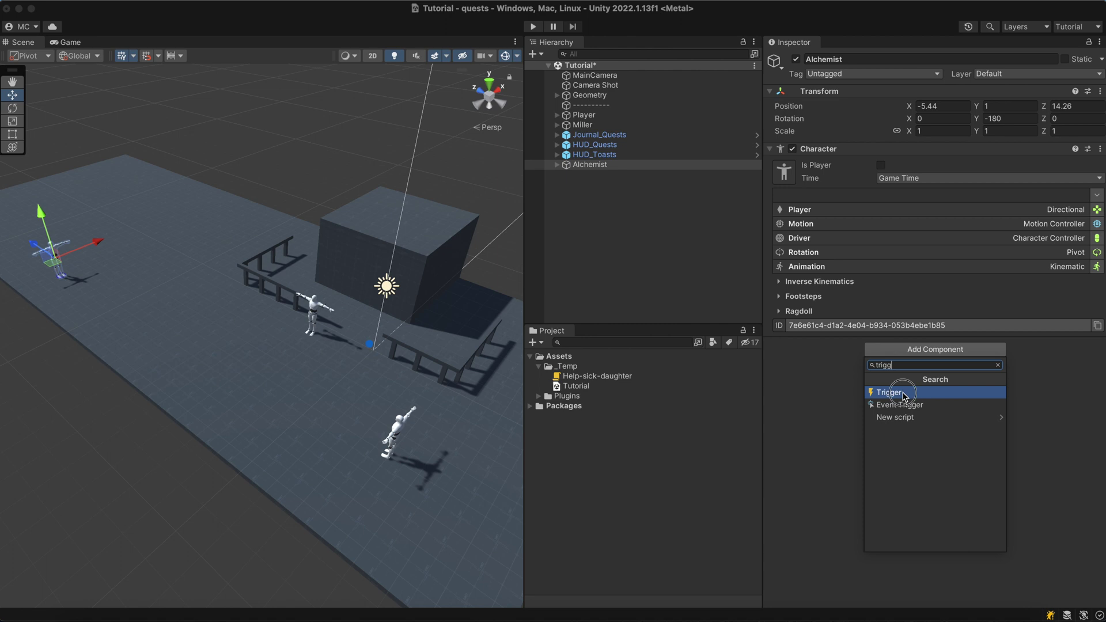
click(904, 392)
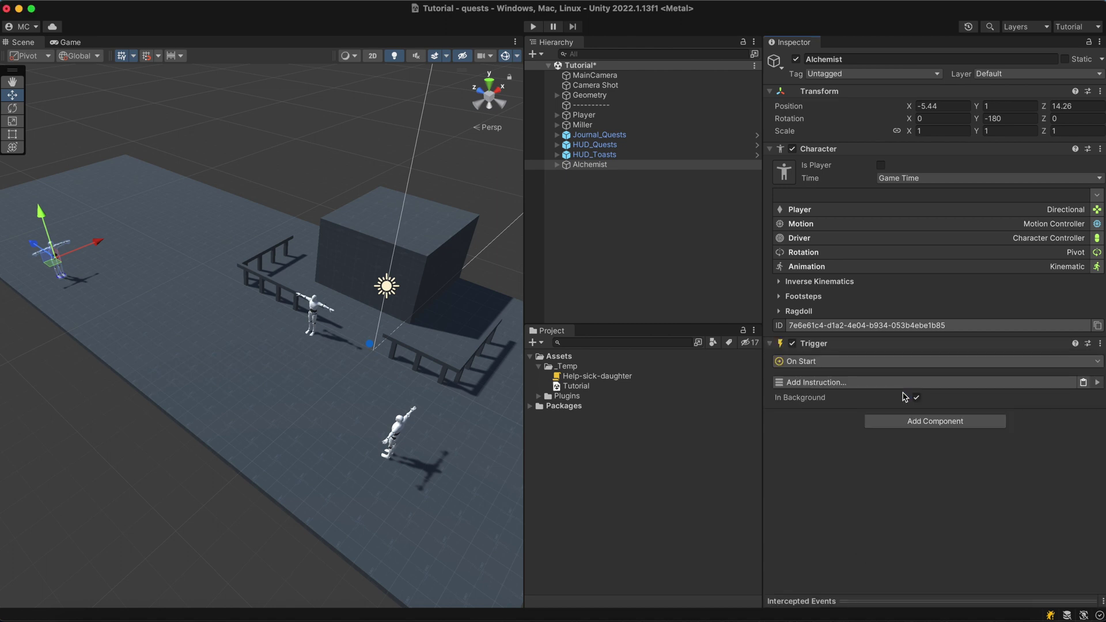
click(889, 362)
click(882, 223)
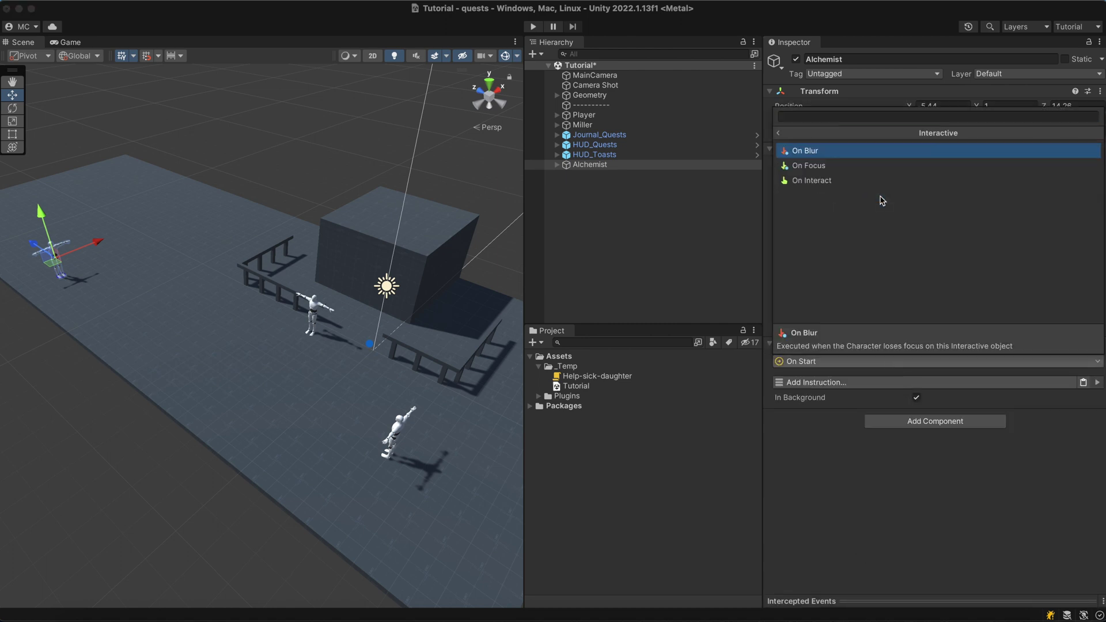
click(876, 180)
Step: Add a Hotspot to the Alchemist with a Show Text on Focus tooltip reading 'Interact'
click(882, 415)
text(hot)
click(890, 462)
click(1091, 502)
click(944, 516)
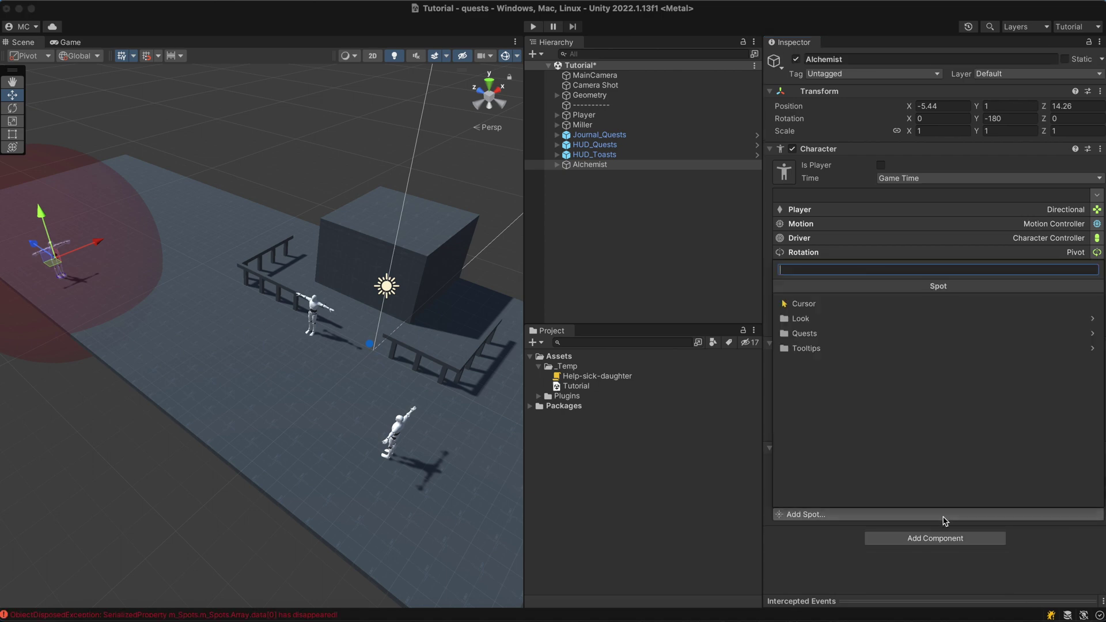
click(933, 348)
click(934, 349)
click(888, 546)
text(Interact)
click(884, 514)
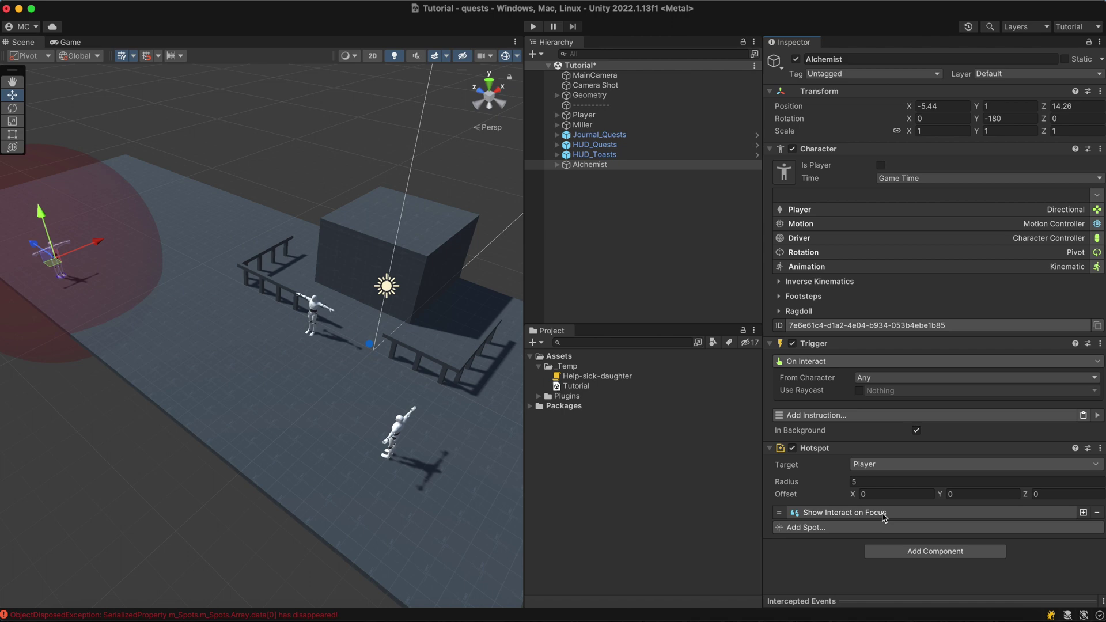
Step: Add a Task Complete instruction to the trigger, with Help-sick-daughter as its quest
click(897, 416)
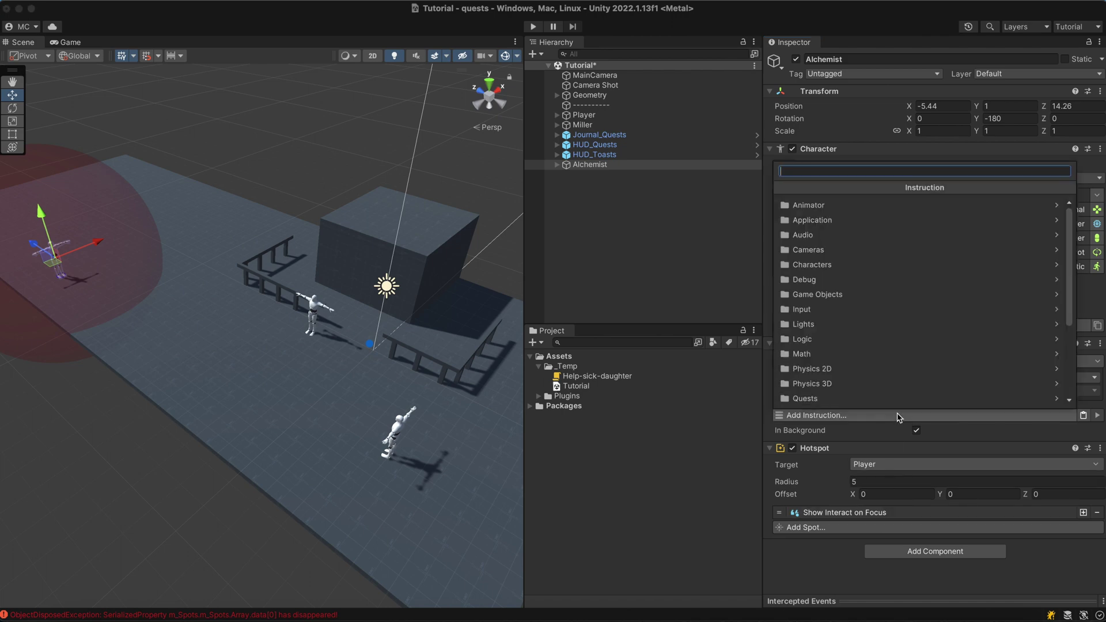
click(897, 399)
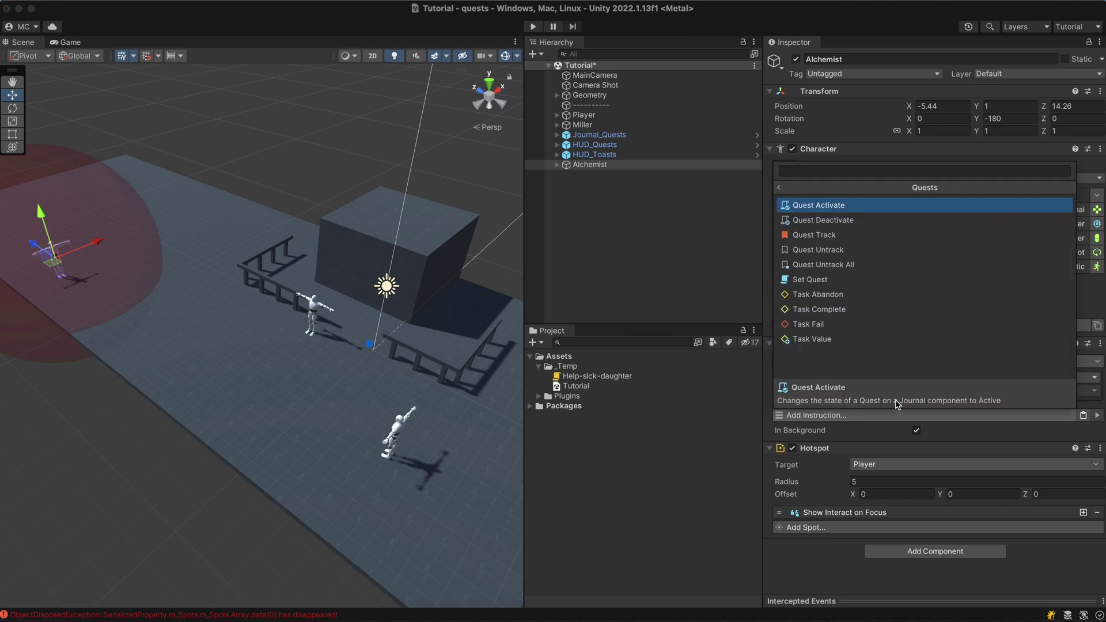
click(892, 311)
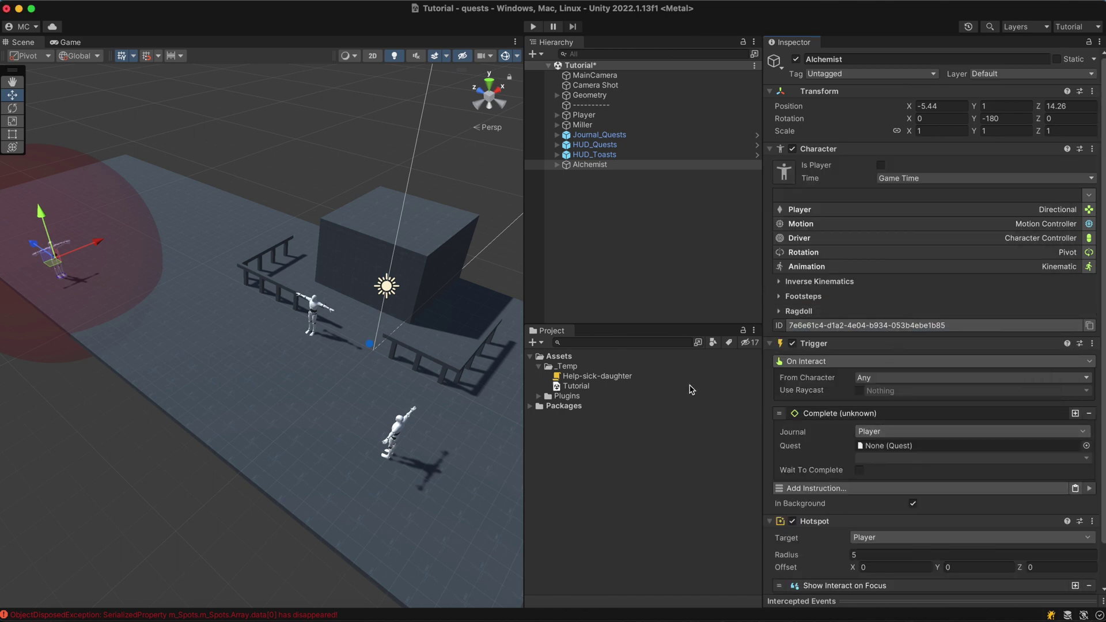
drag(679, 378, 865, 447)
click(887, 459)
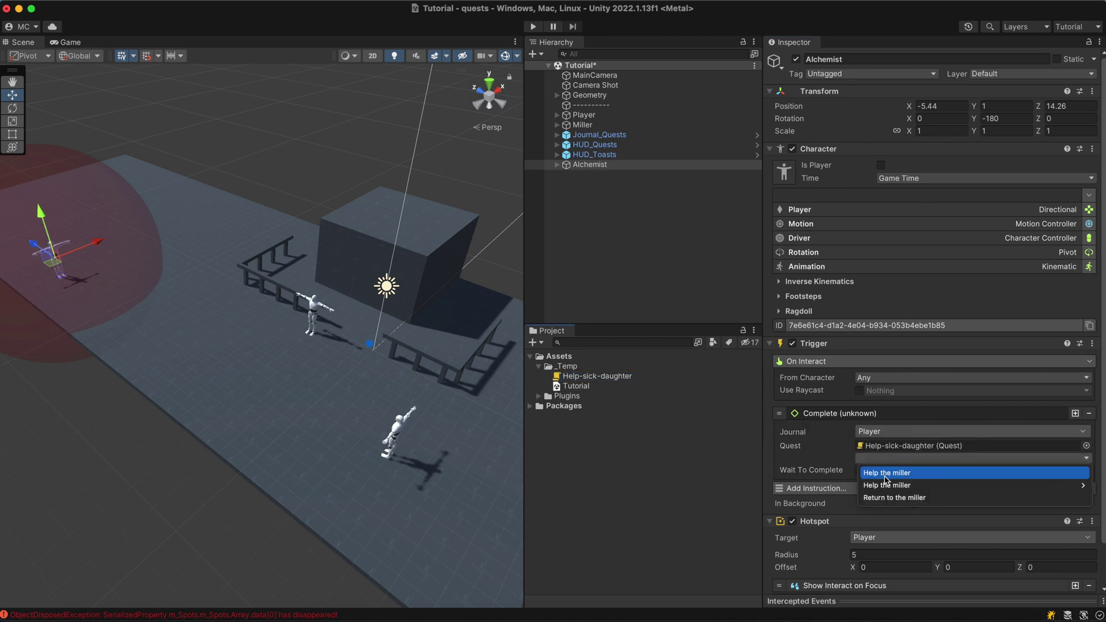
mouse_move(887, 486)
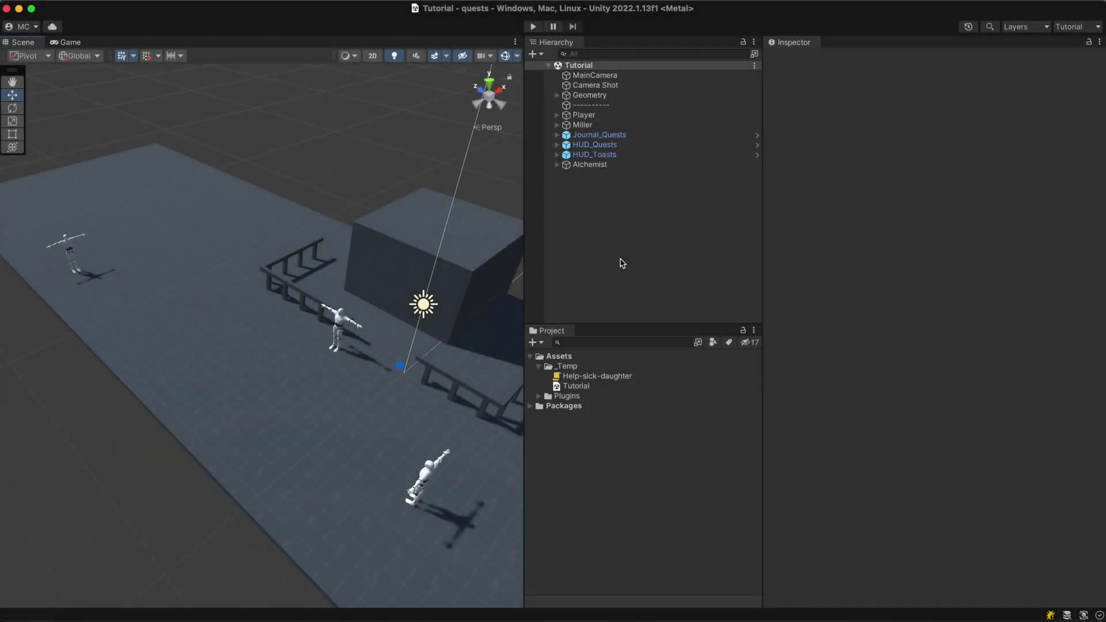
Step: In Help-sick-daughter, set the Collect 10 magic thistles task's Use Counter to Value
click(601, 378)
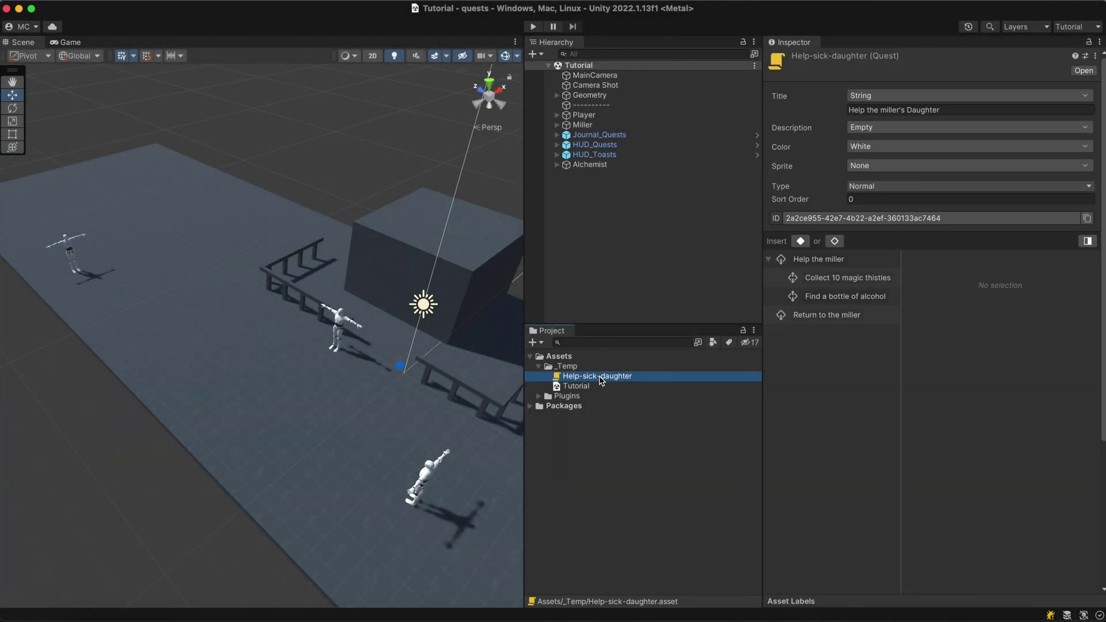
click(843, 279)
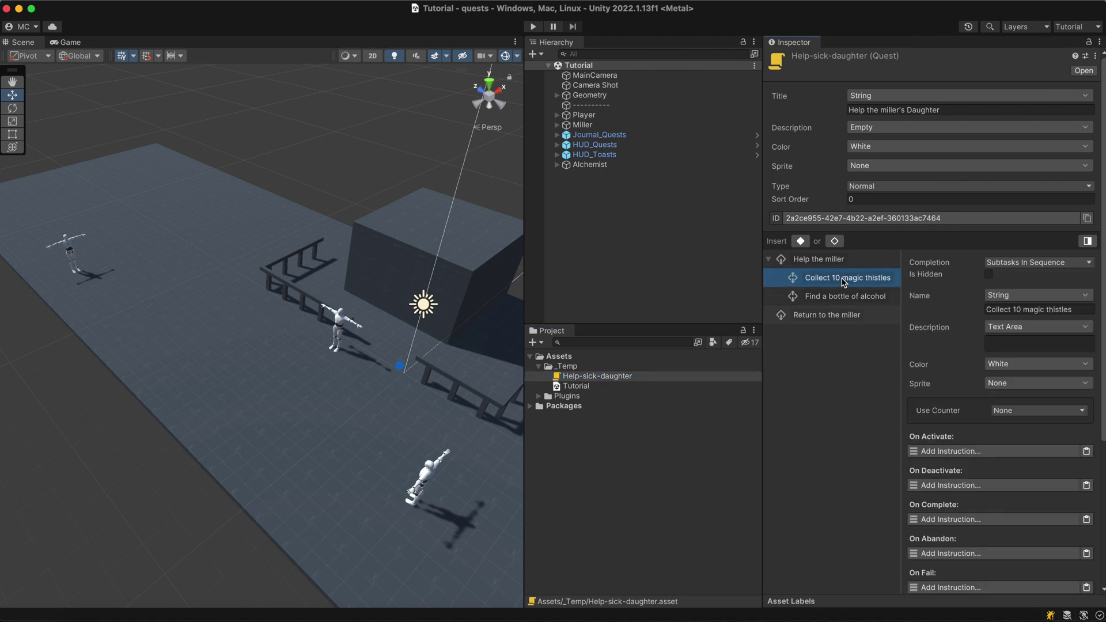
click(997, 410)
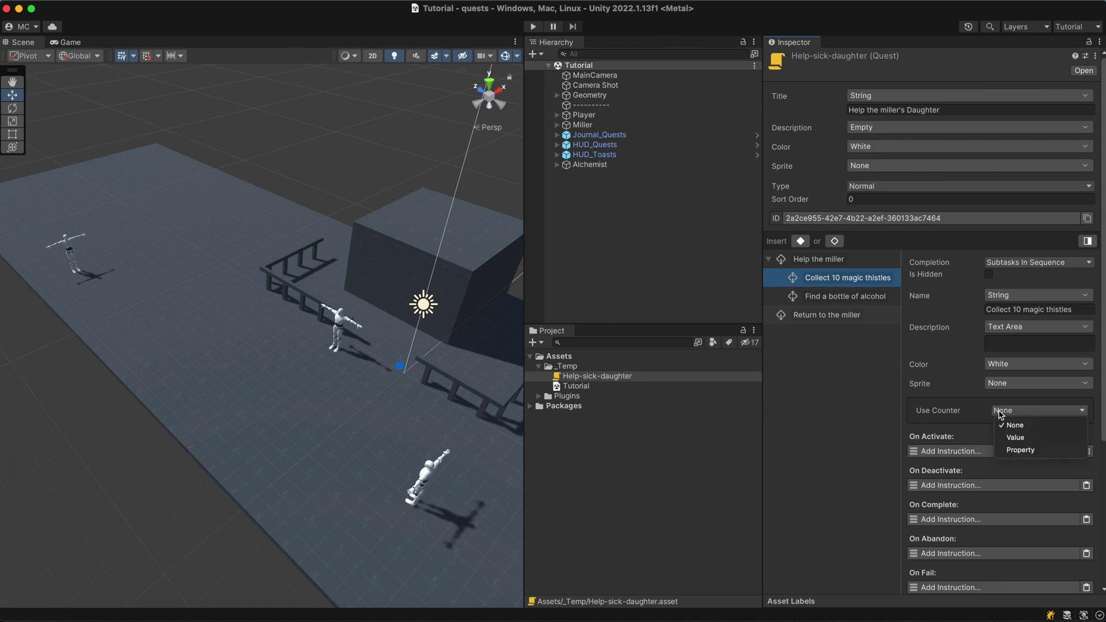
click(1004, 438)
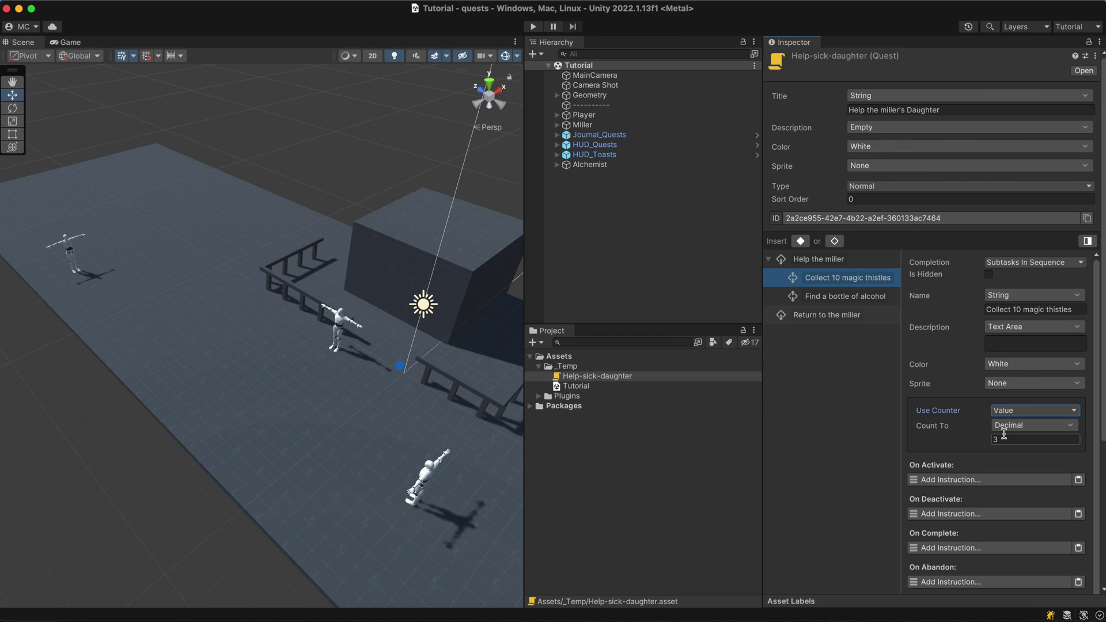
click(1005, 439)
Step: Enter Count To 10, then create a sphere named Thistle and frame it in view
text(10)
click(615, 249)
right_click(617, 248)
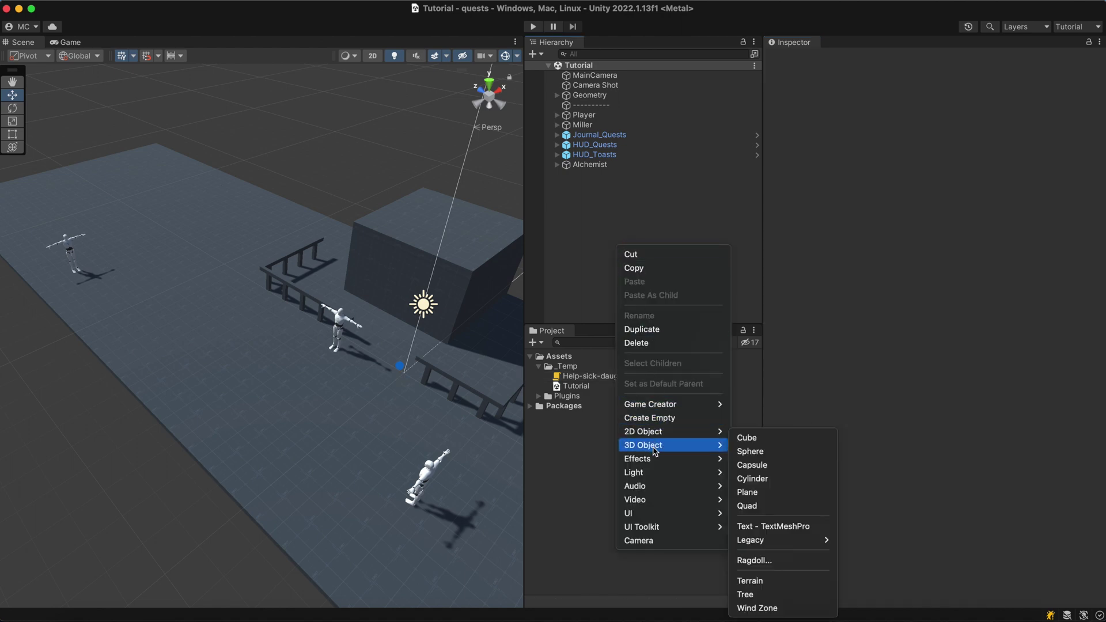
click(744, 450)
text(Thistle)
key(Return)
key(f)
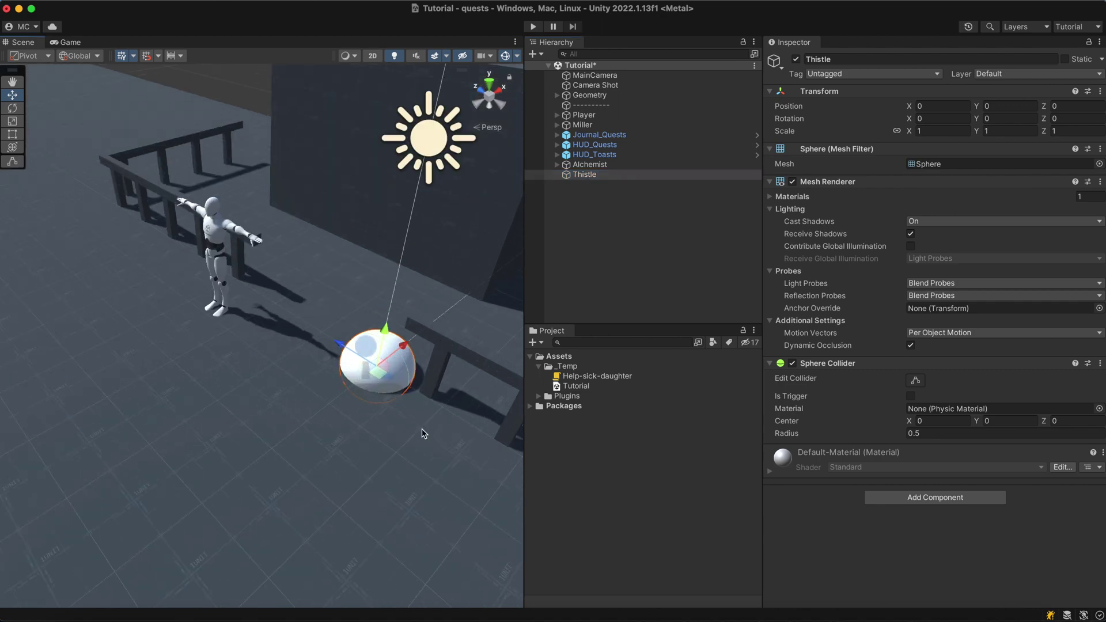
scroll(422, 430, down, 3)
scroll(422, 430, down, 2)
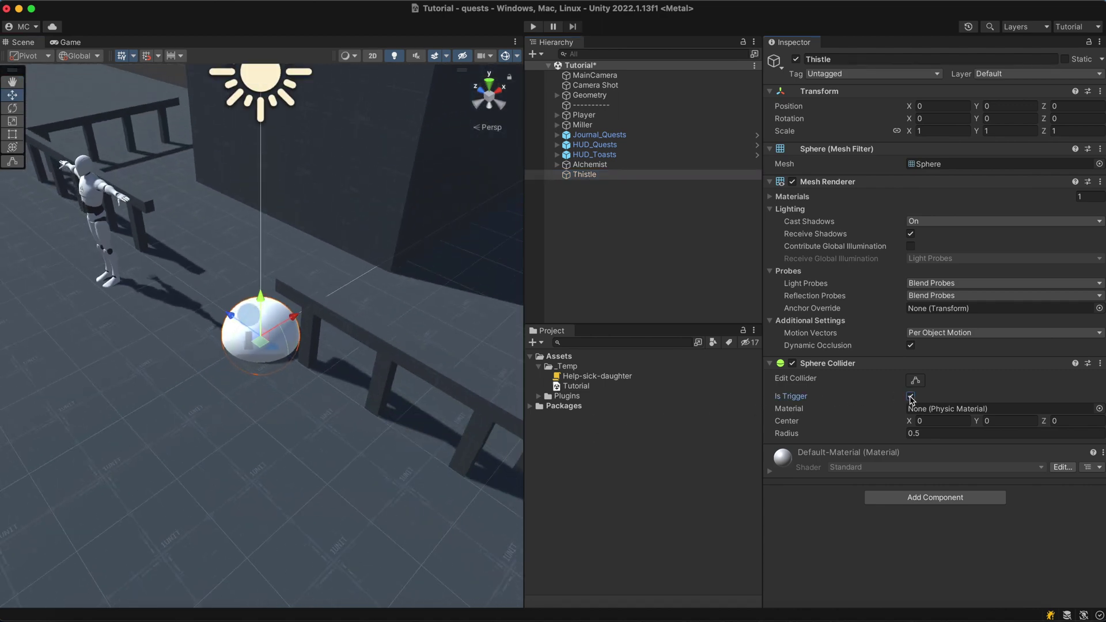
Step: Add a Trigger to Thistle that fires On Trigger Enter for a specific collider (Player)
click(906, 498)
text(trig)
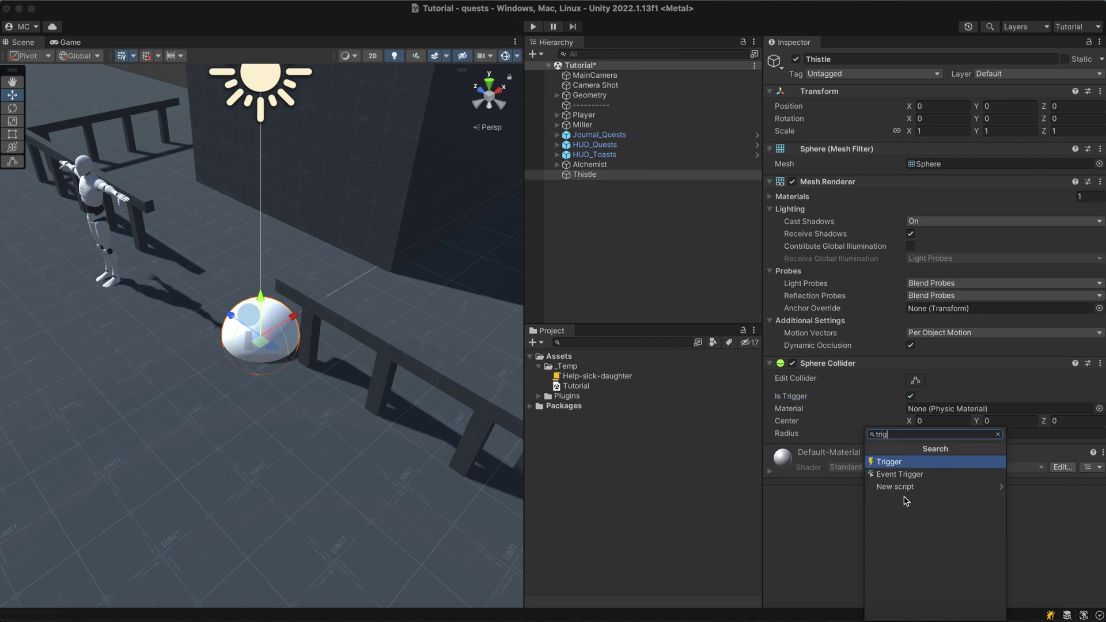
click(907, 462)
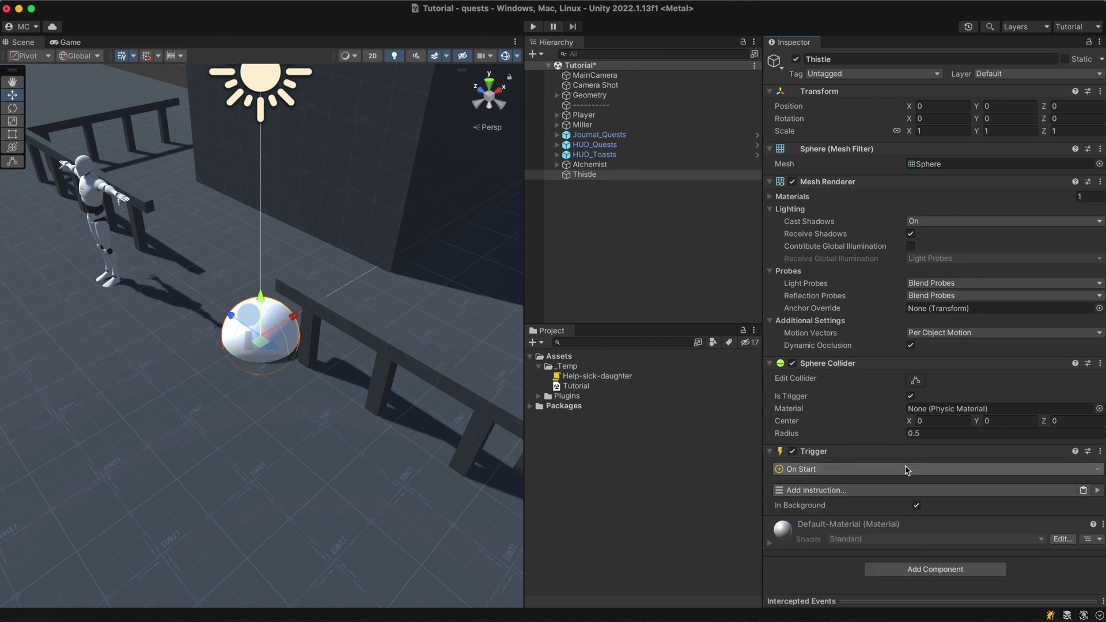
click(907, 469)
click(894, 363)
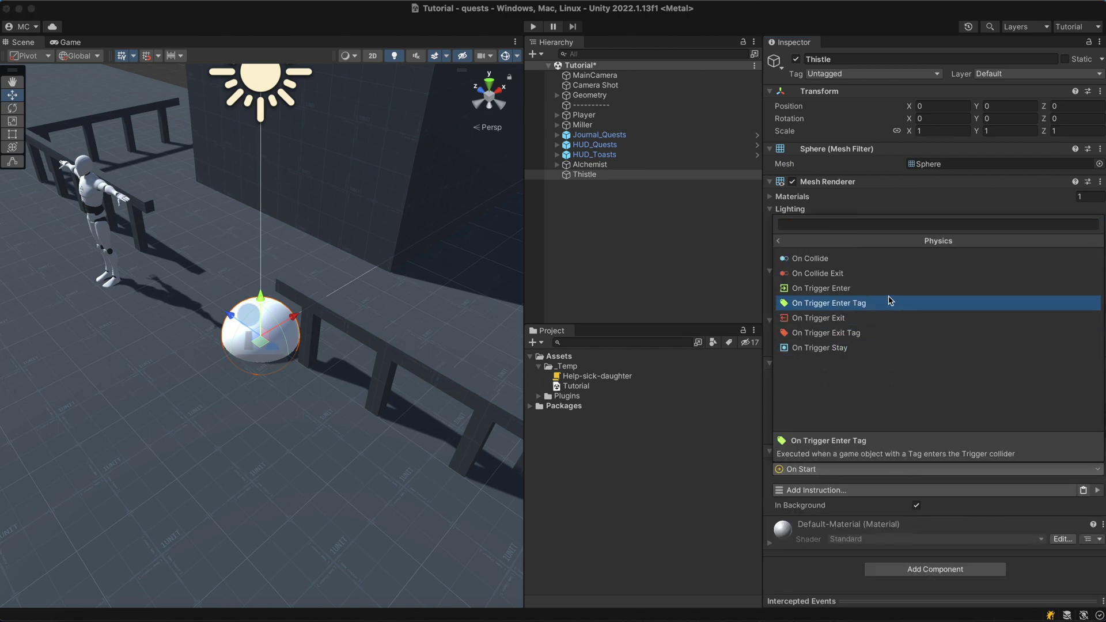
click(889, 293)
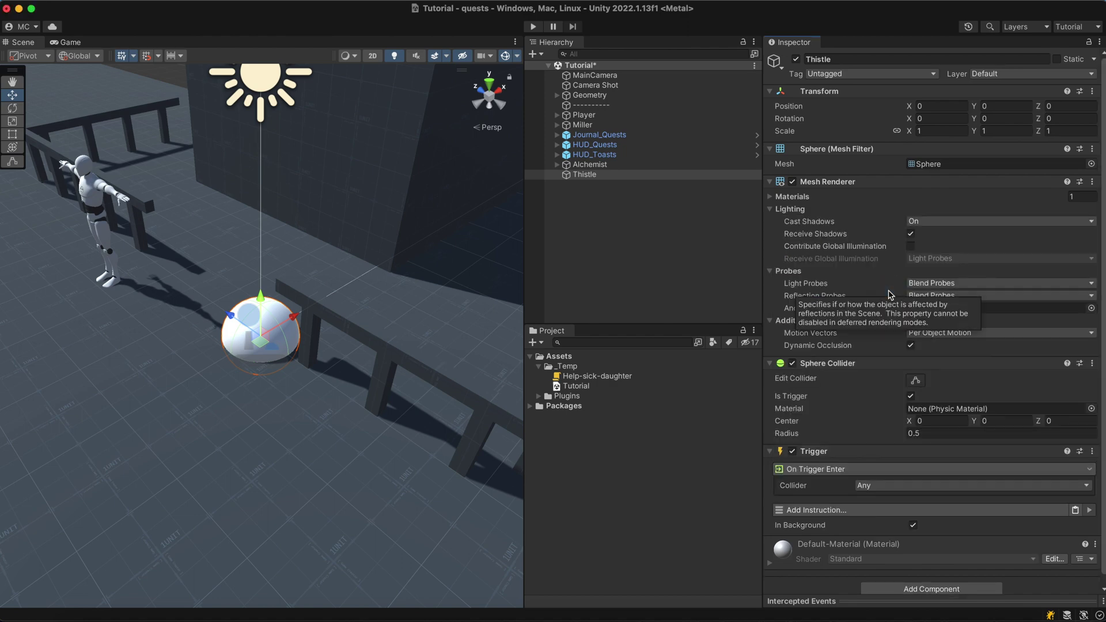
click(882, 486)
click(878, 513)
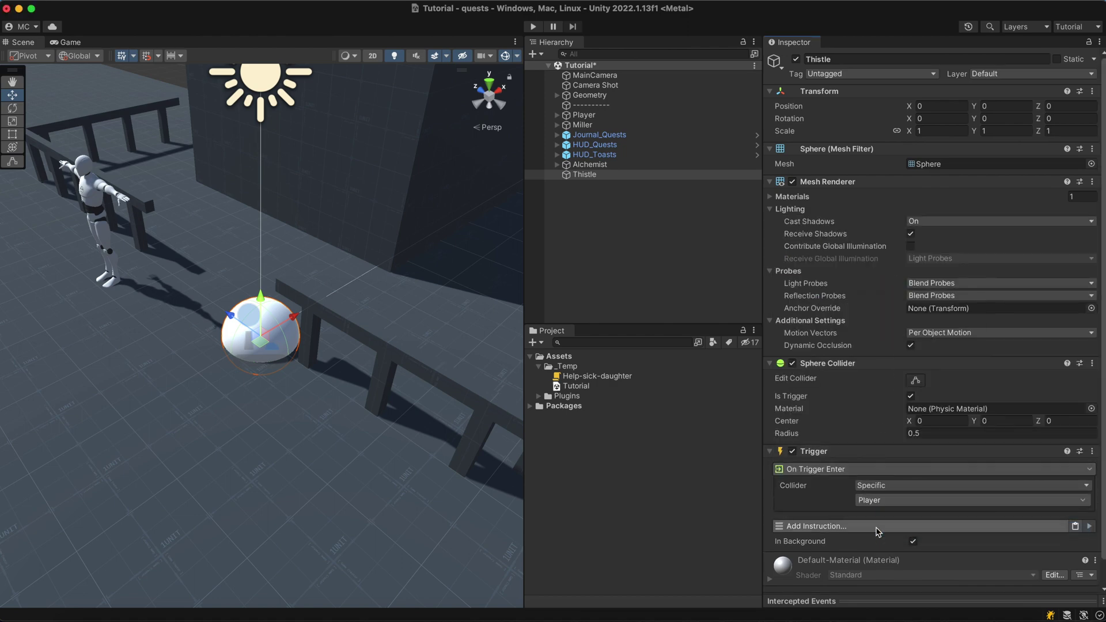
Step: Add a Task Value instruction that adds 1 to Help-sick-daughter's Collect 10 magic thistles task
click(876, 528)
click(876, 509)
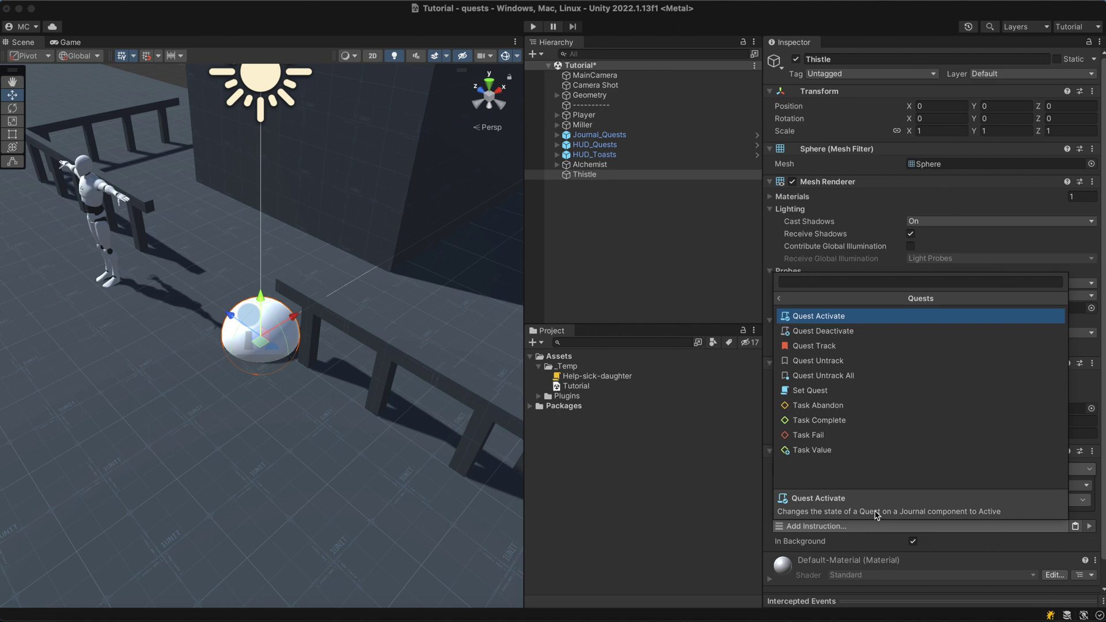
click(870, 450)
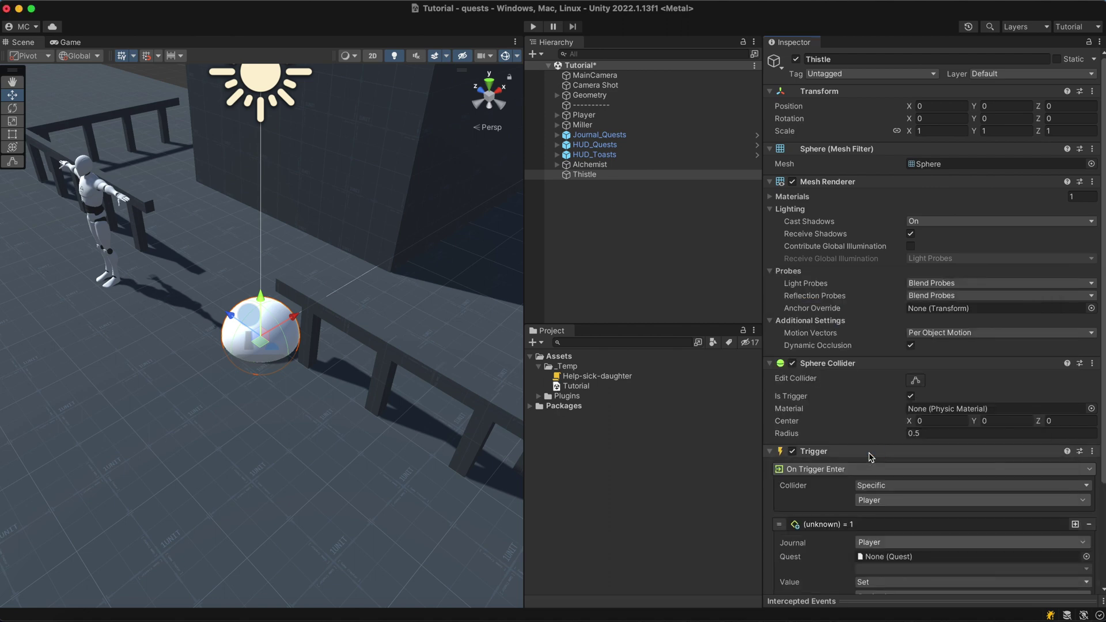
scroll(870, 457, down, 5)
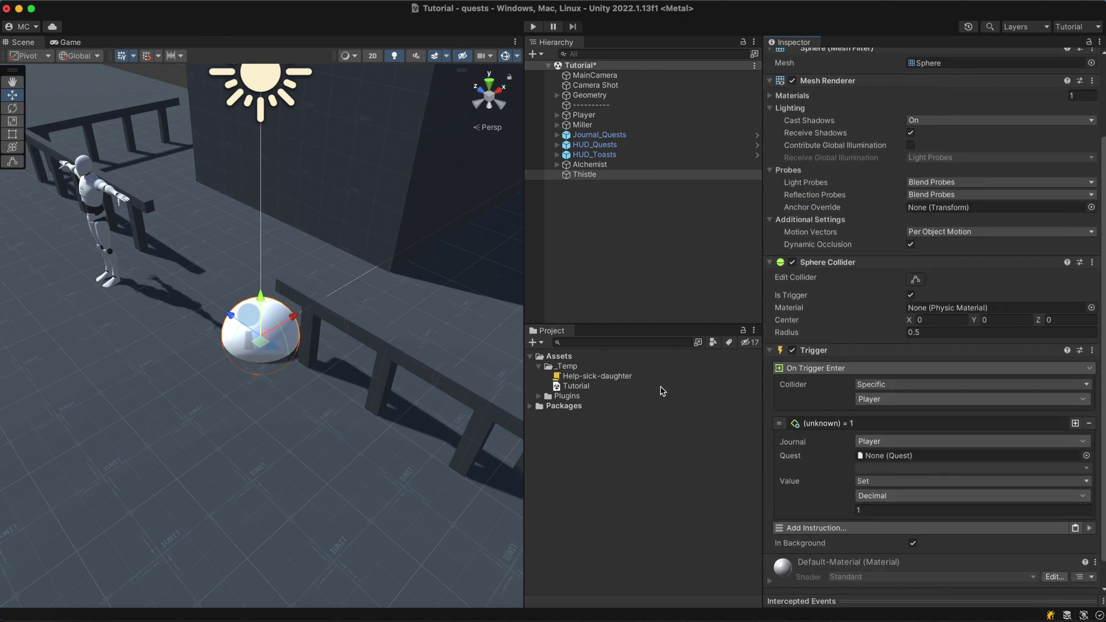
drag(650, 380, 886, 458)
click(885, 468)
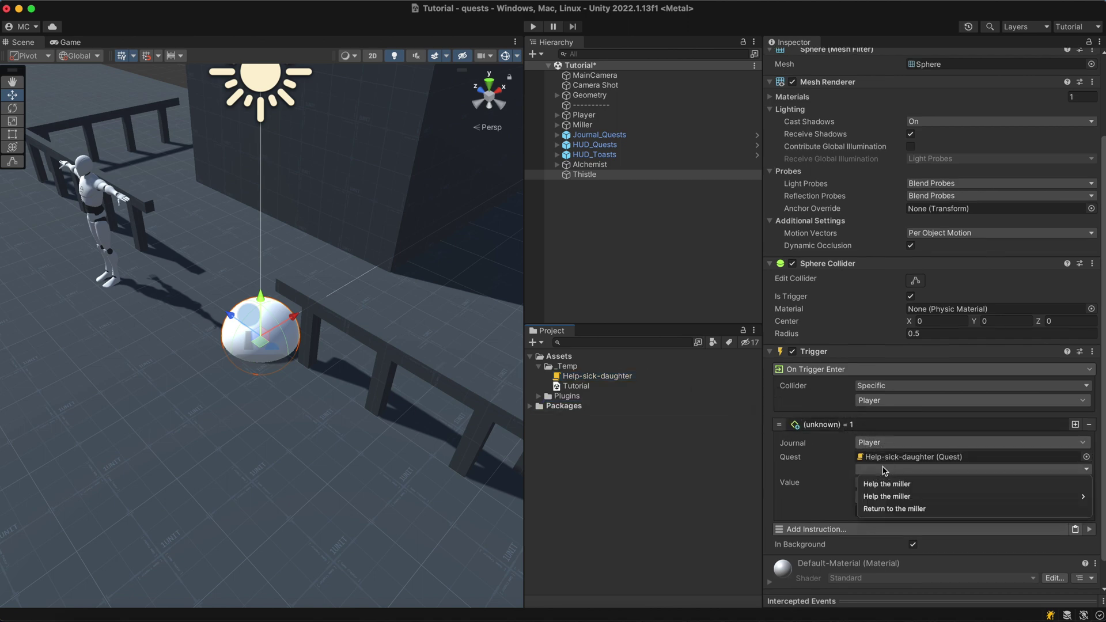
mouse_move(885, 496)
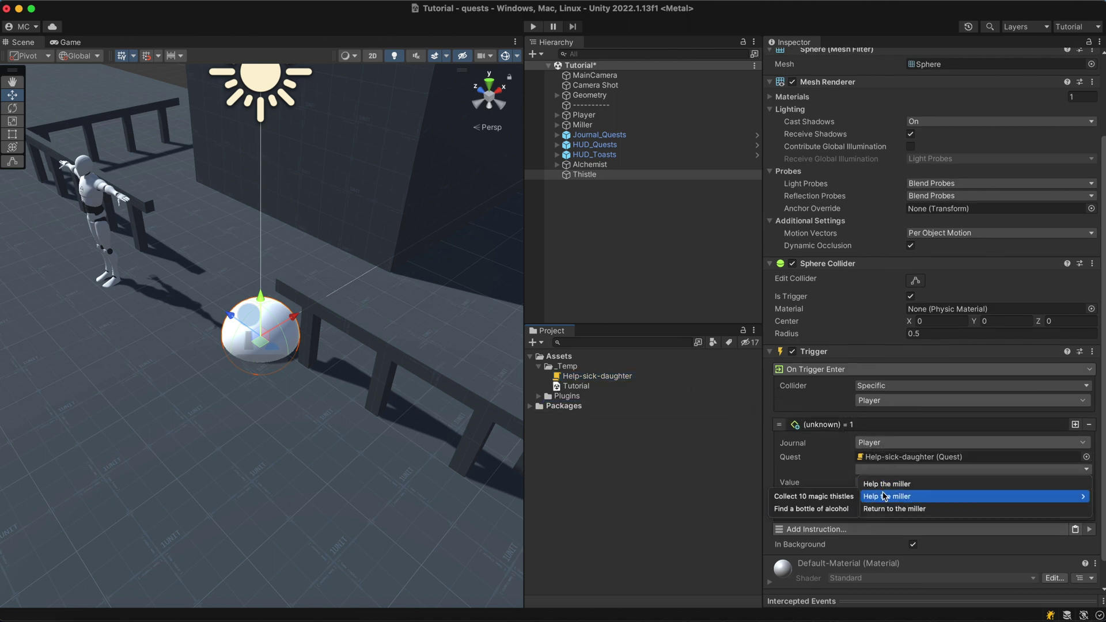
click(843, 497)
click(863, 484)
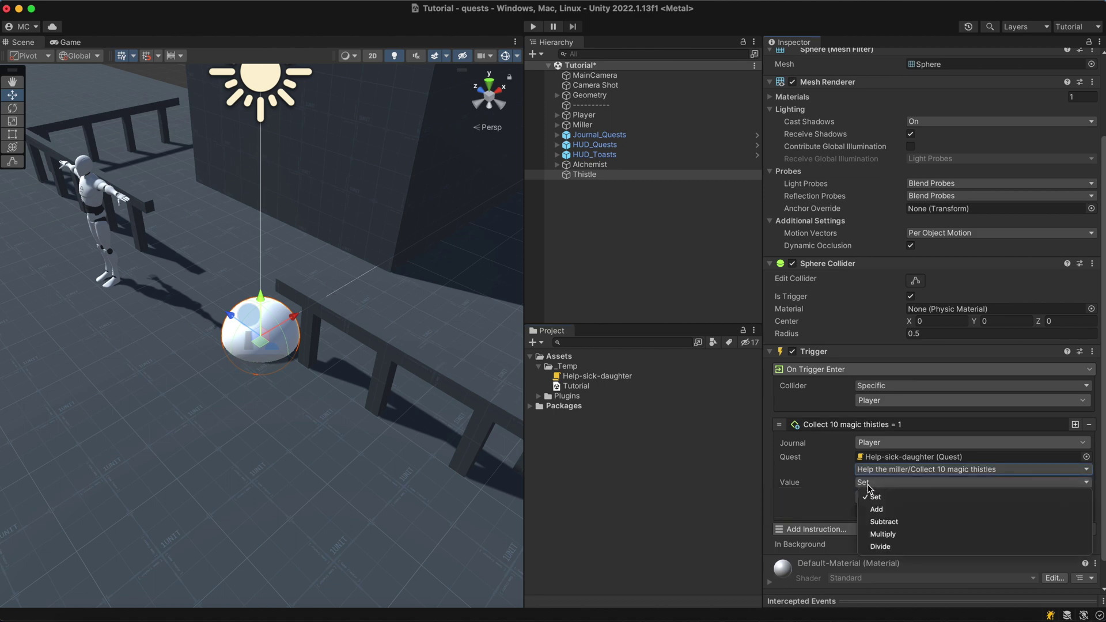
click(880, 511)
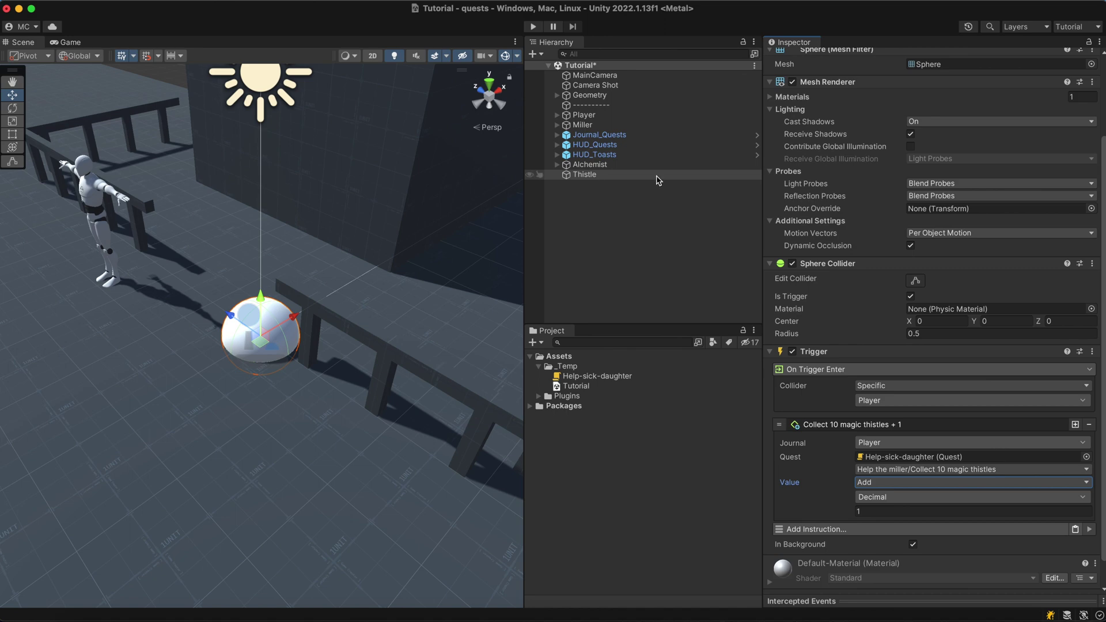
Step: Make Thistle a prefab in _Temp, then scatter copies Thistle (1) to Thistle (14) across the floor
drag(657, 176, 579, 368)
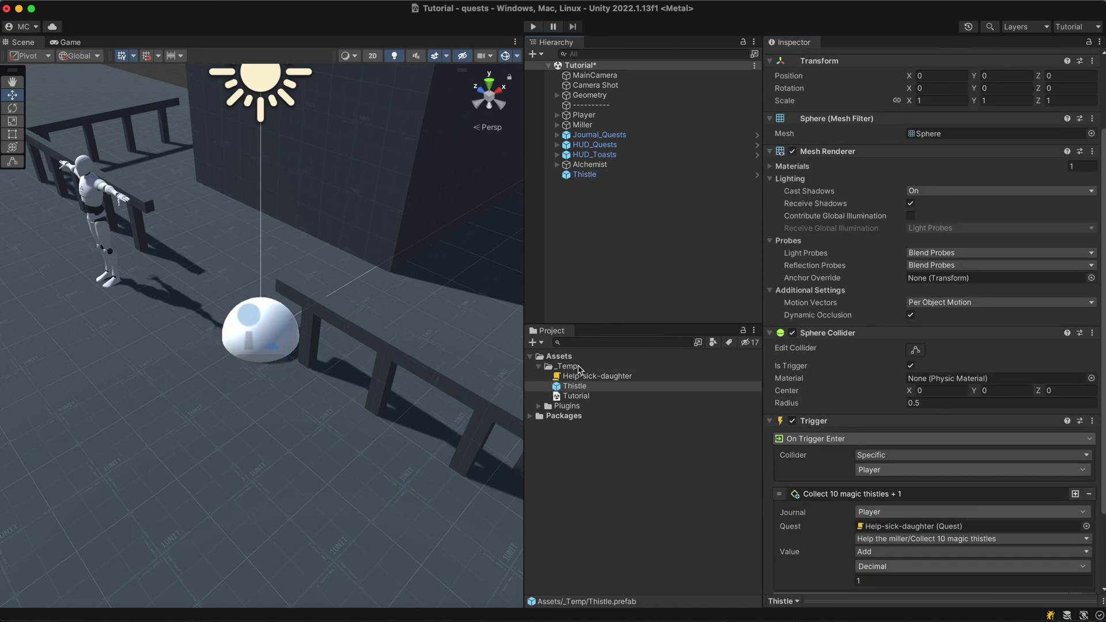
scroll(442, 353, down, 10)
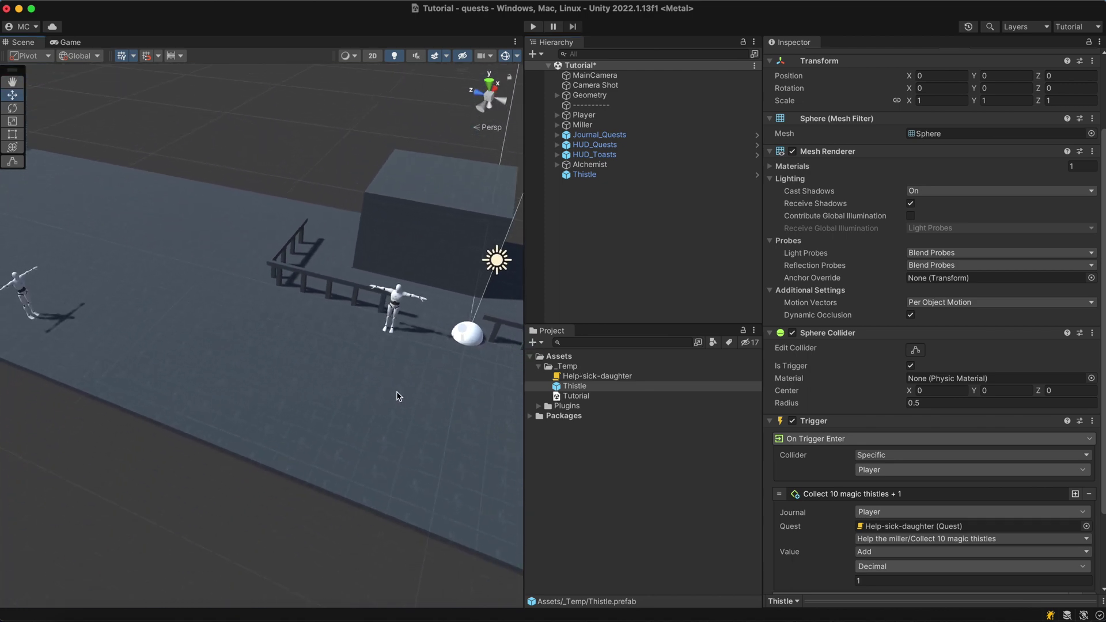
drag(570, 386, 253, 321)
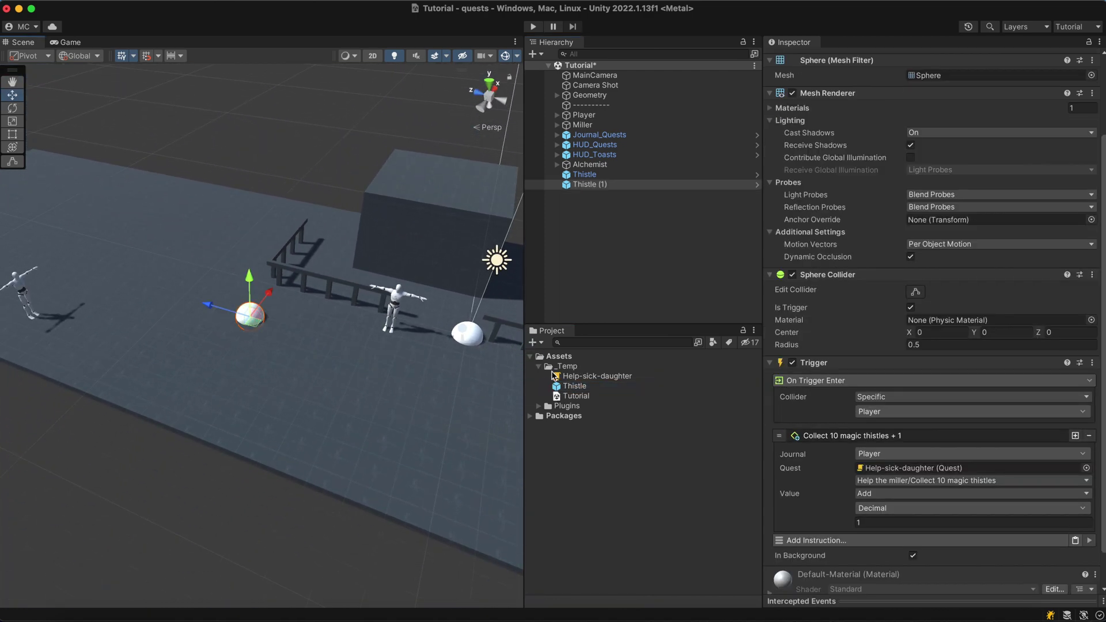
drag(575, 386, 235, 252)
drag(575, 386, 114, 201)
drag(574, 386, 118, 242)
drag(575, 386, 161, 173)
drag(575, 386, 202, 252)
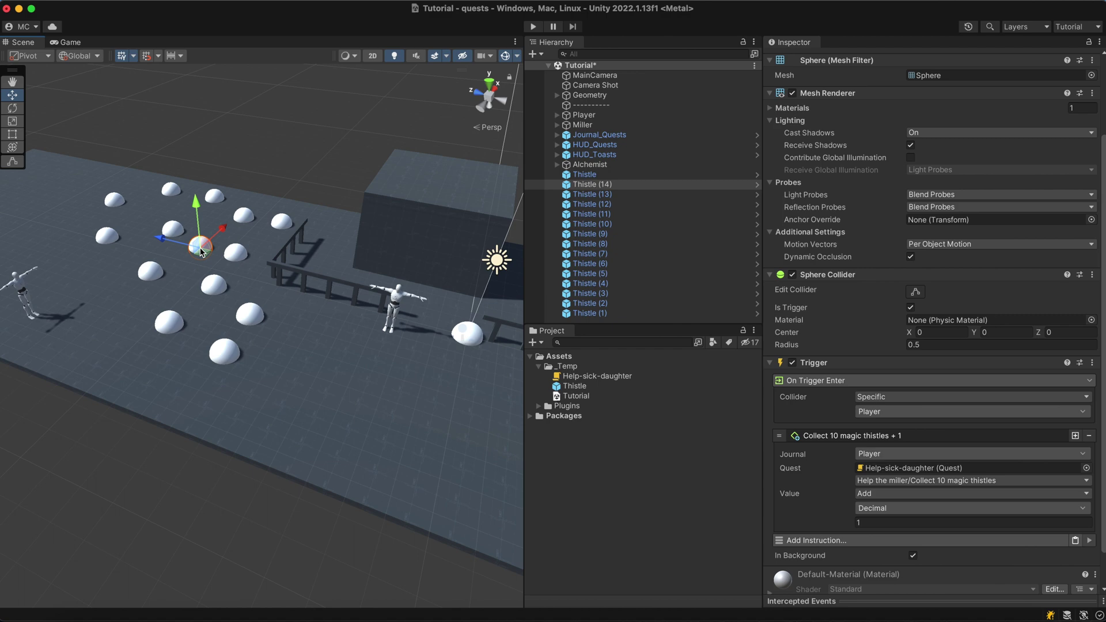
Step: Add a Task Complete instruction to the Miller's trigger for Help-sick-daughter's Return to the miller task
click(582, 125)
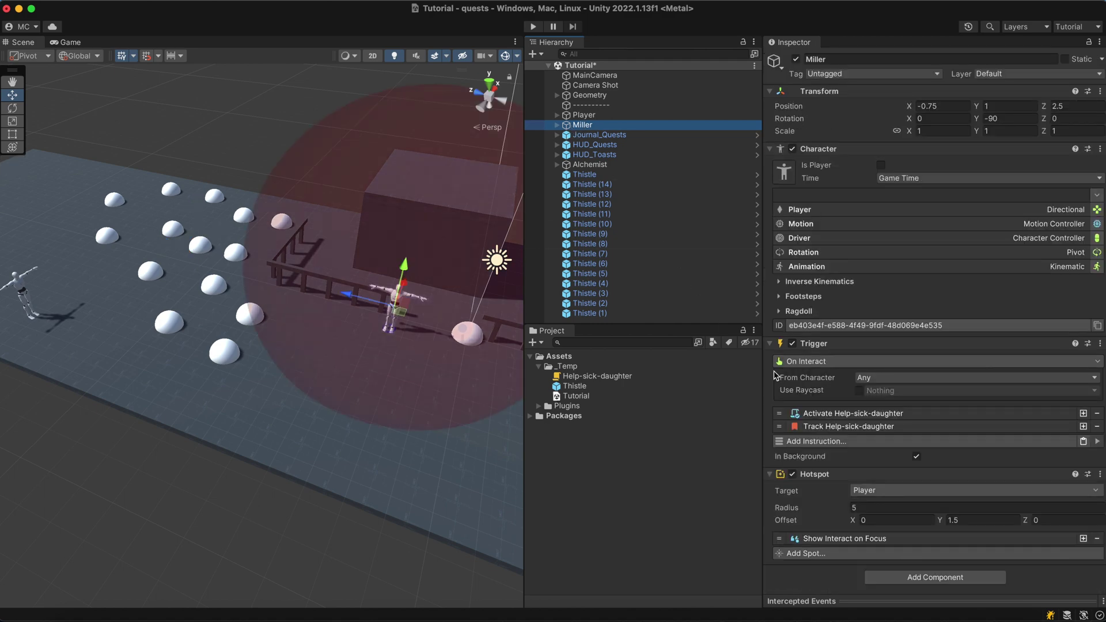
click(846, 441)
click(846, 429)
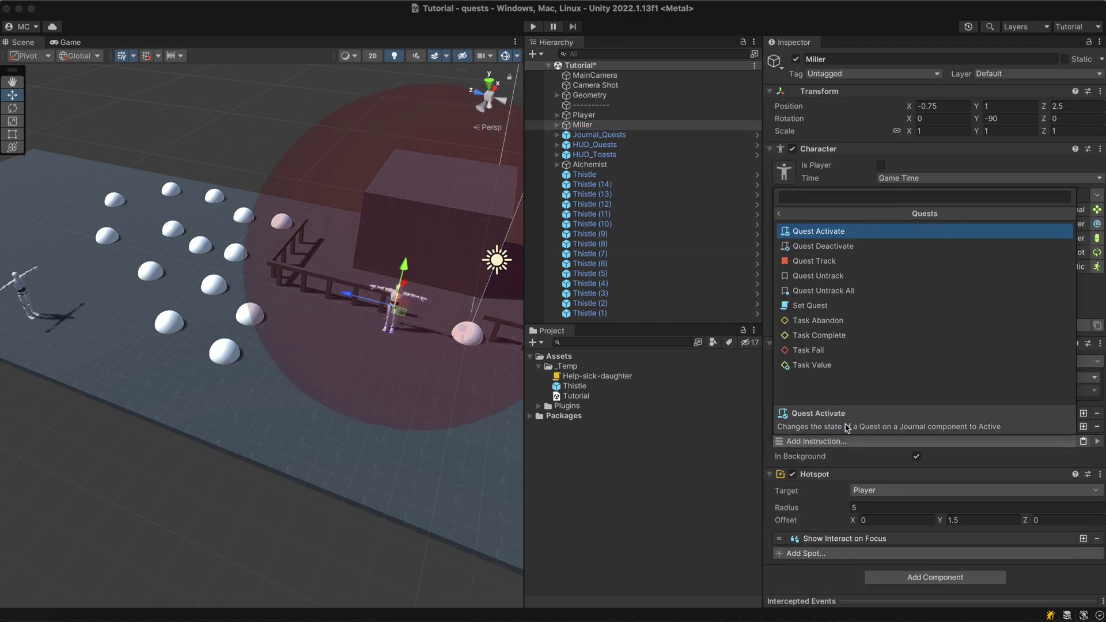
click(845, 348)
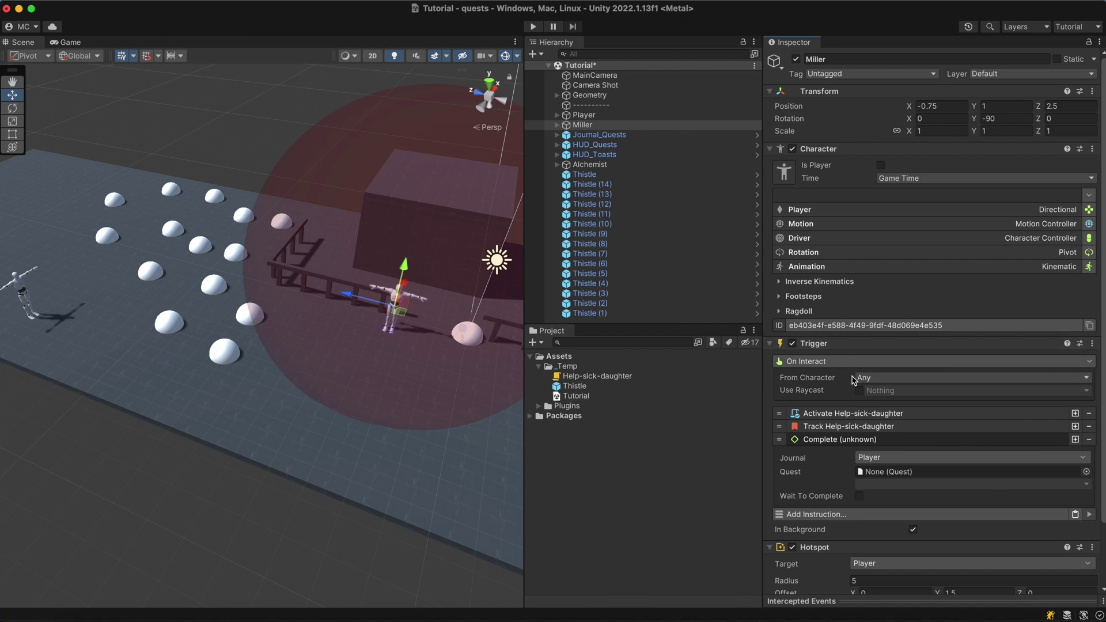
drag(684, 378, 885, 472)
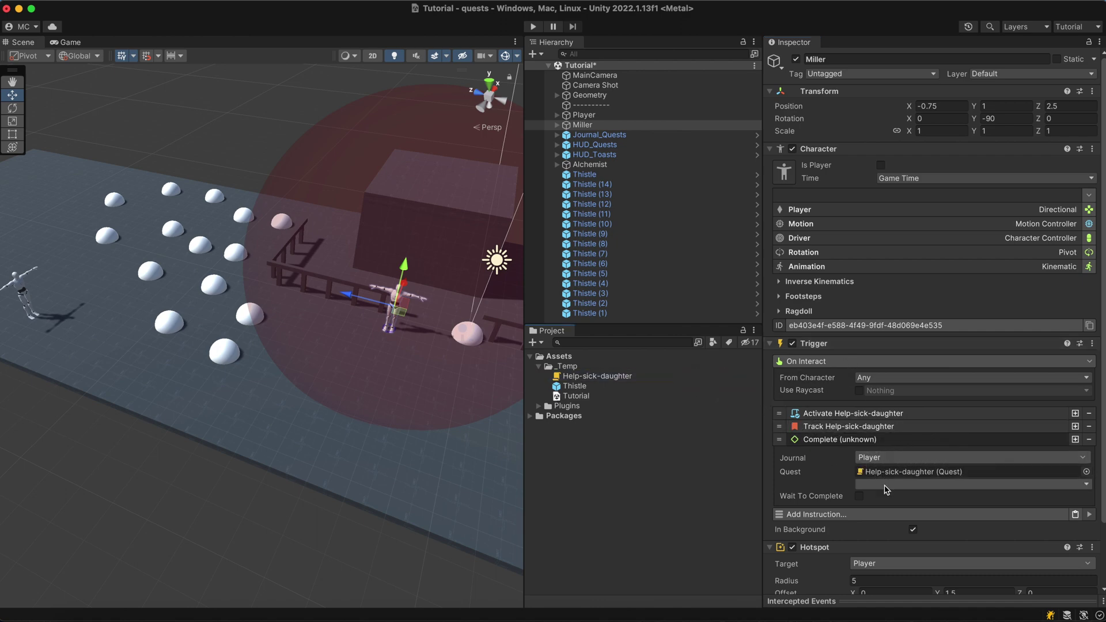
click(886, 485)
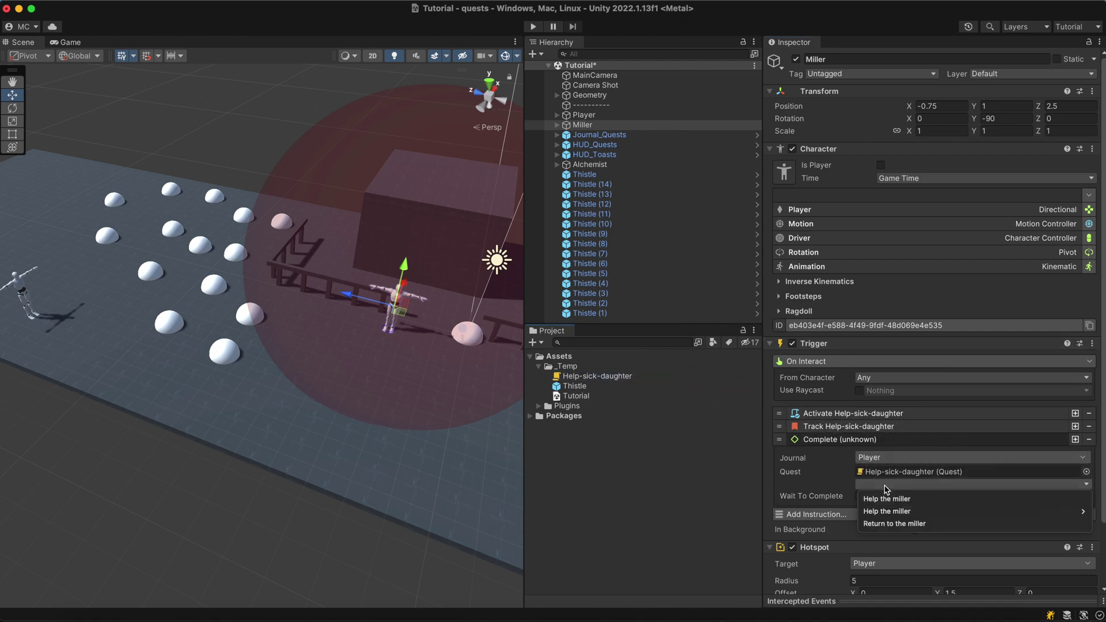
click(886, 525)
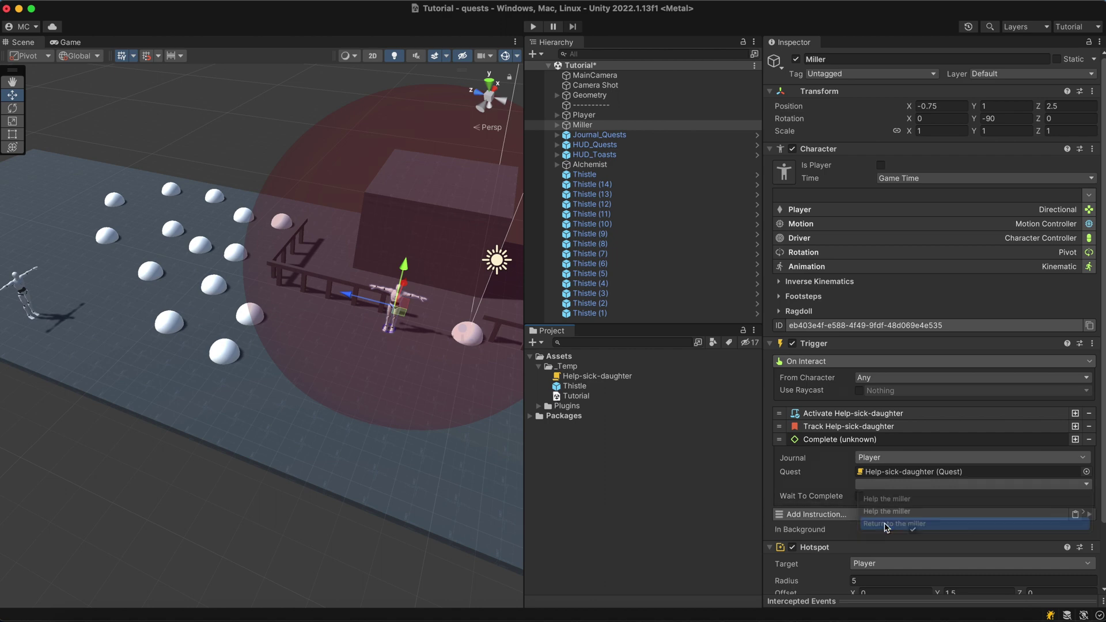
click(893, 441)
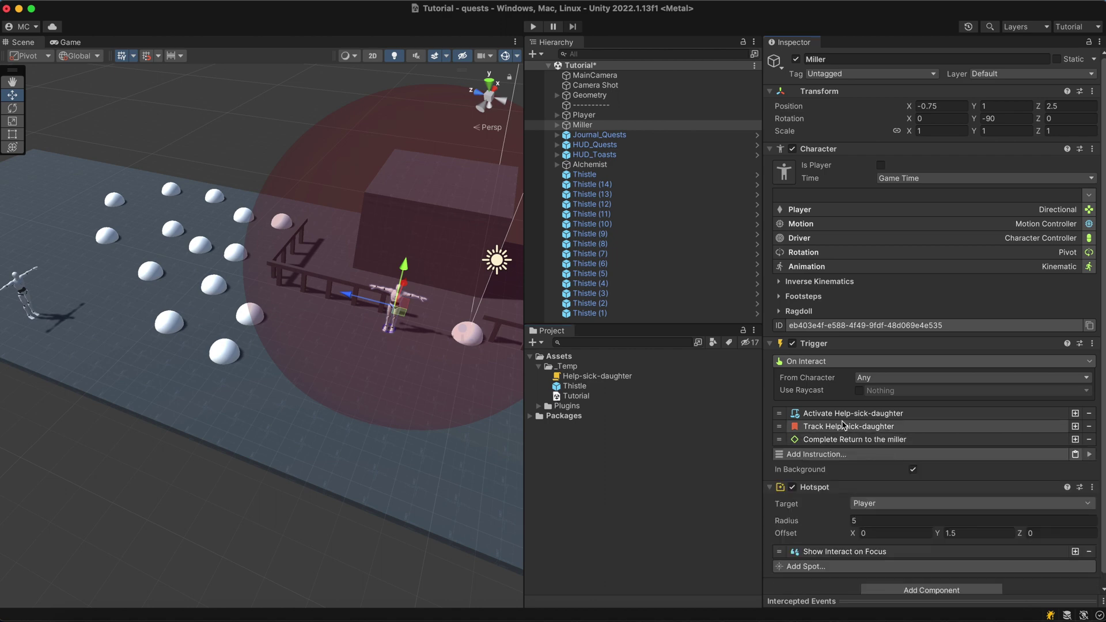
Step: Create a temporary Trigger set to fire on quest completion, then delete it
right_click(726, 324)
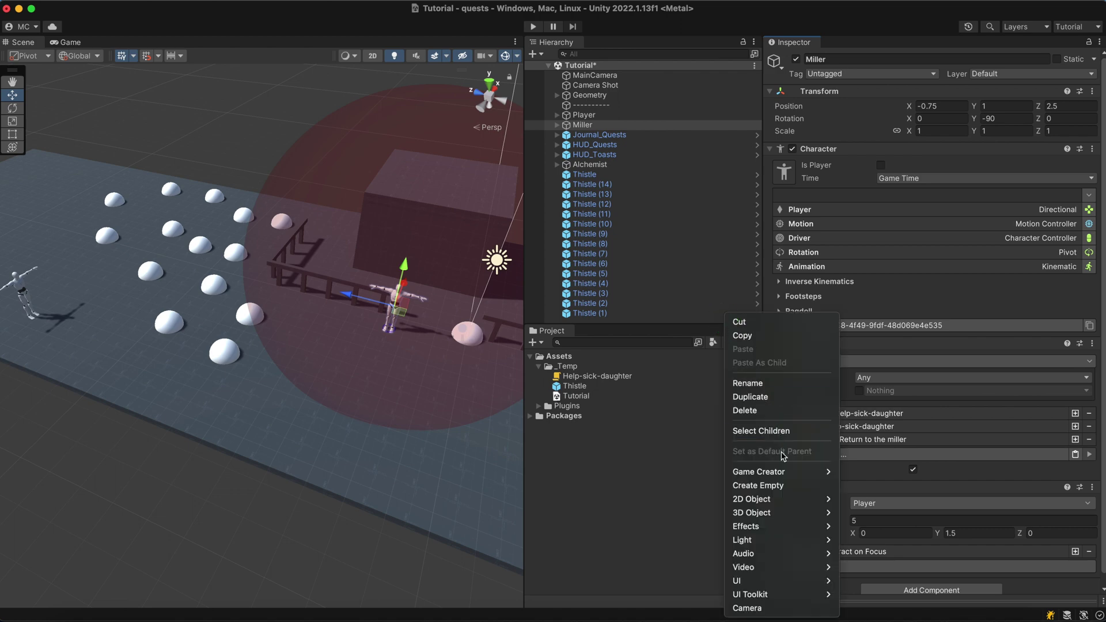
mouse_move(775, 472)
mouse_move(882, 473)
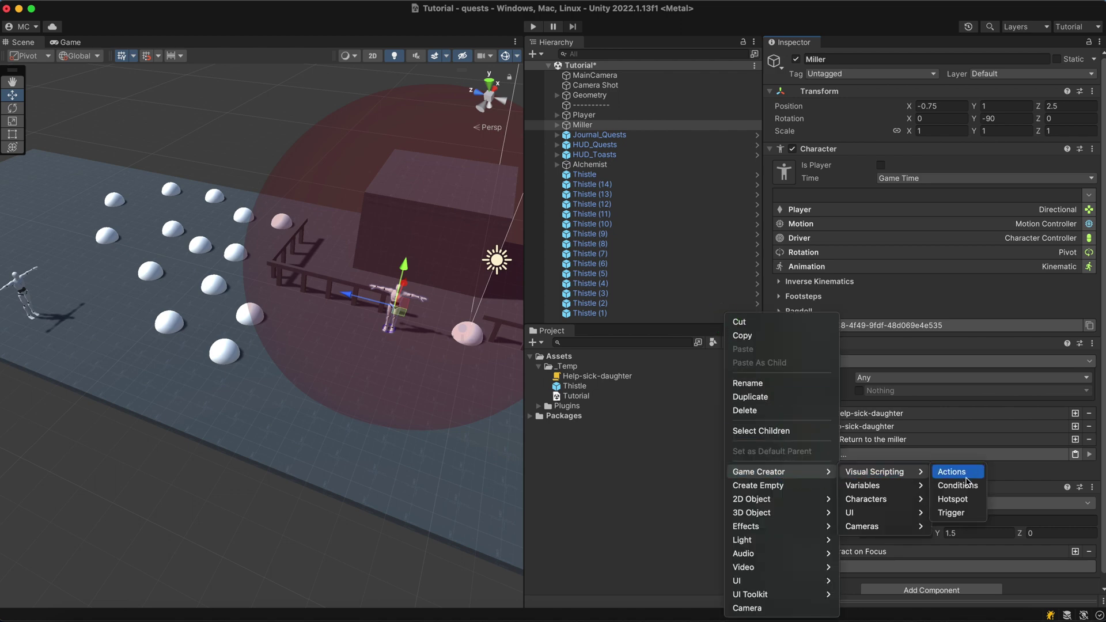
click(968, 513)
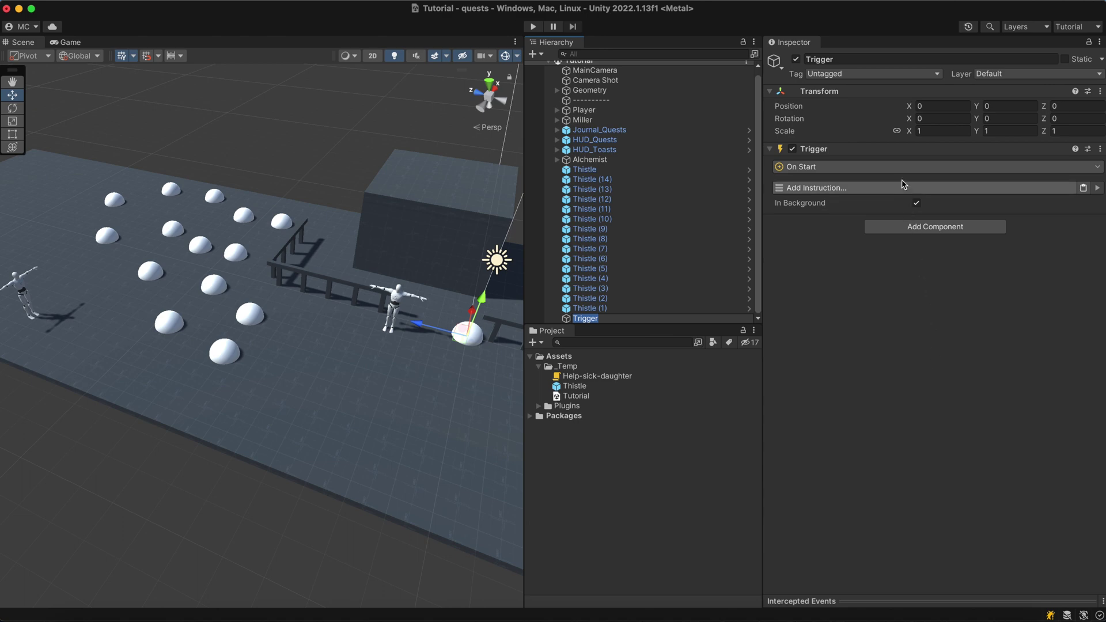
click(896, 168)
click(876, 306)
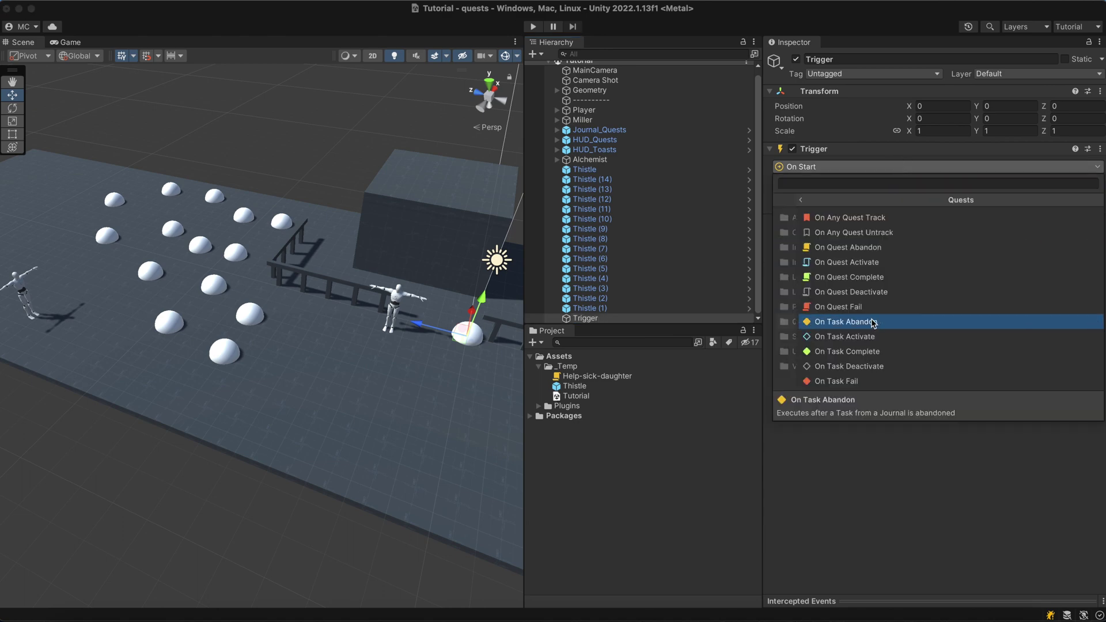
click(874, 279)
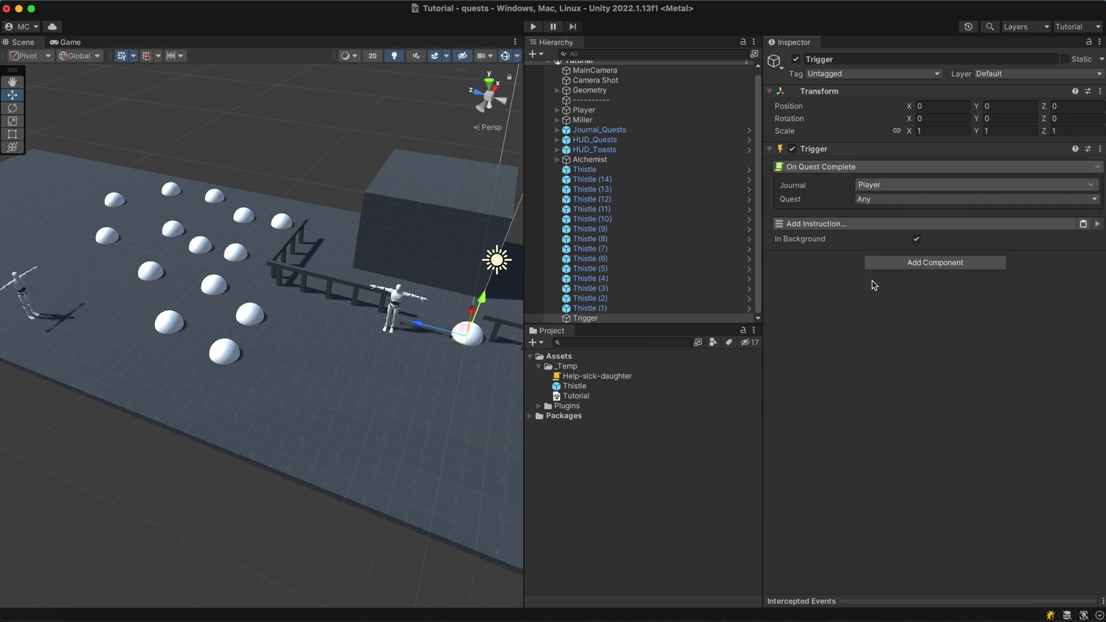
right_click(736, 320)
click(738, 321)
Step: Add a Log instruction with 'Thank you. Here's your reward' to Help-sick-daughter's On Complete
click(648, 379)
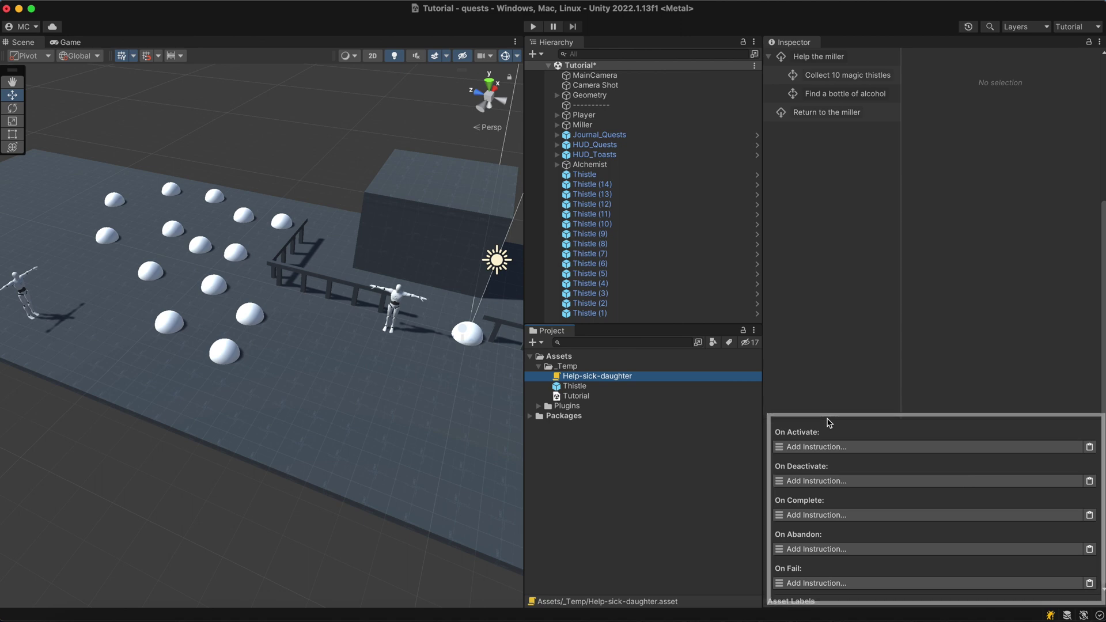
click(826, 515)
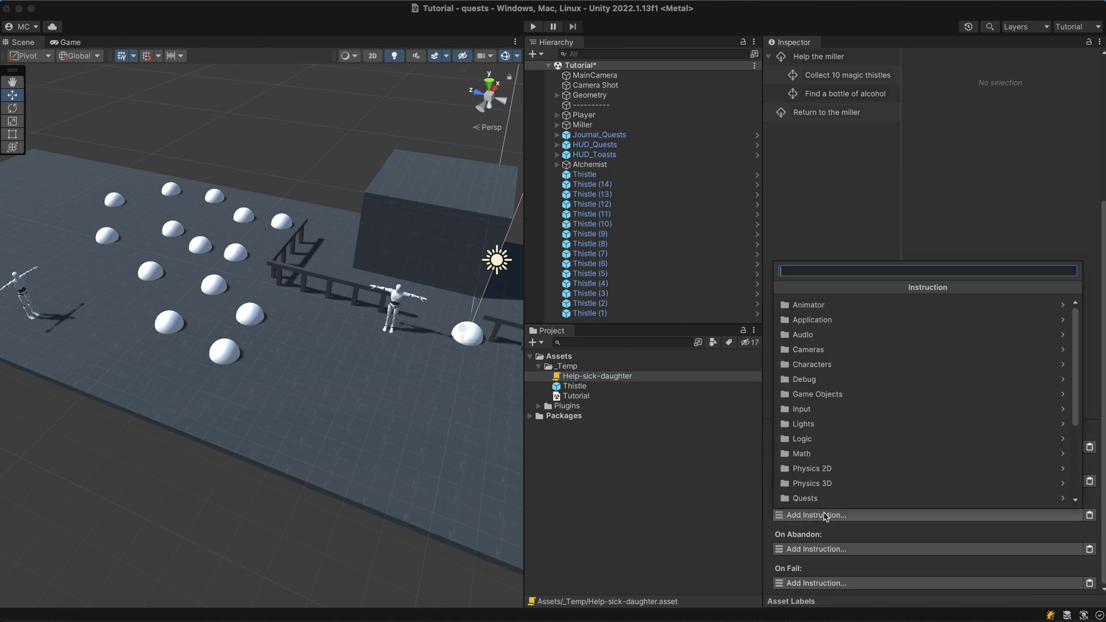
text(log)
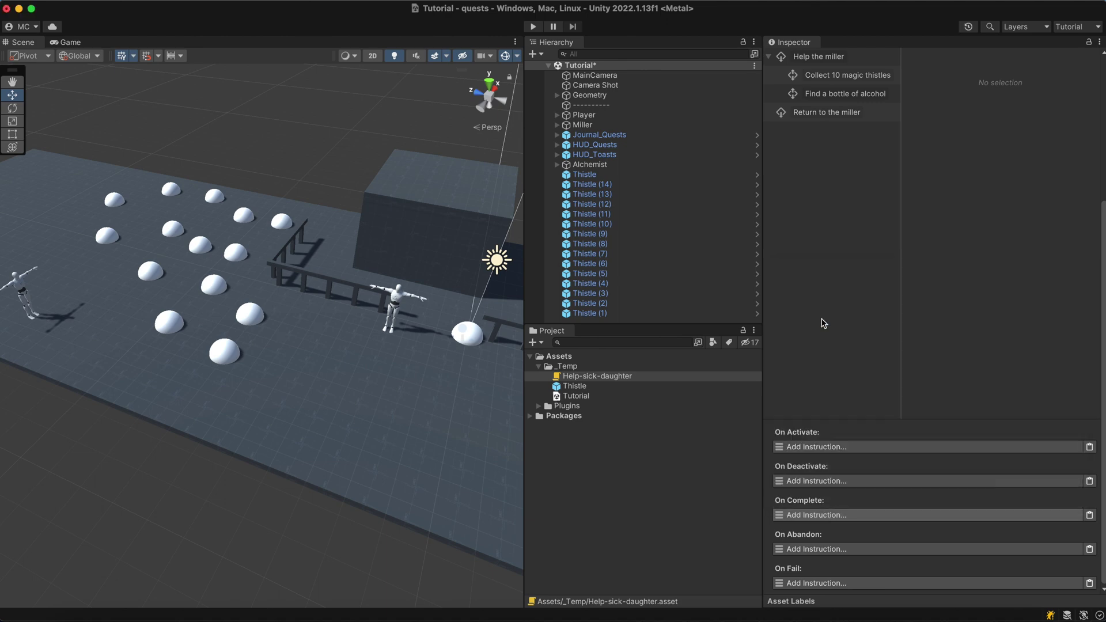
click(825, 433)
click(876, 546)
text(Thank you. Here's your reward)
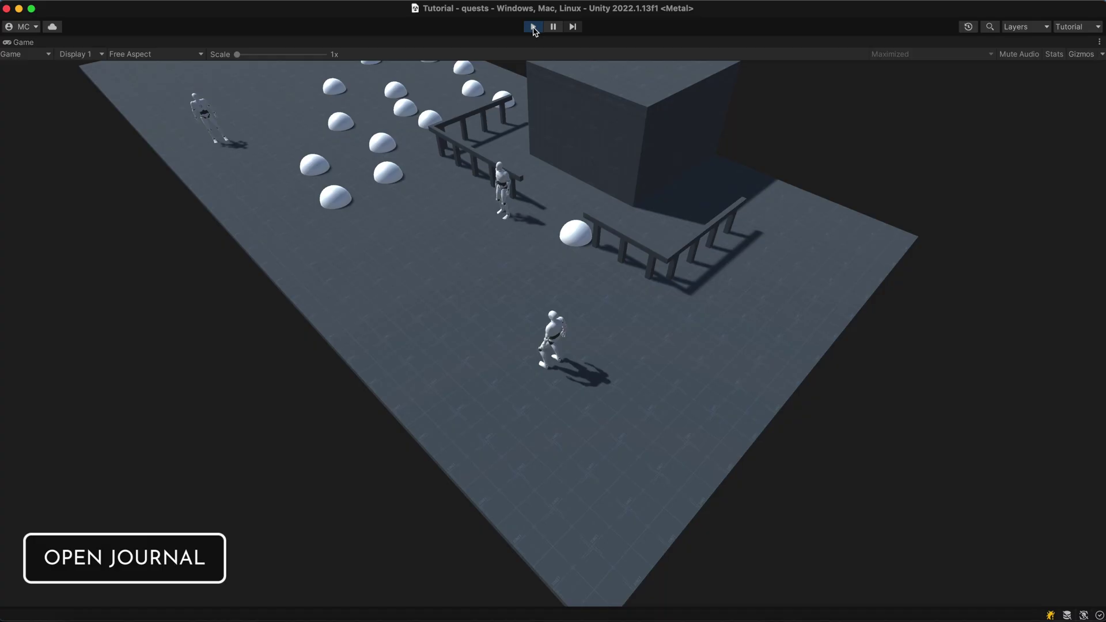
Step: Playtest by accepting the quest from the Miller and collecting ten thistles and the alcohol
key(w)
key(e)
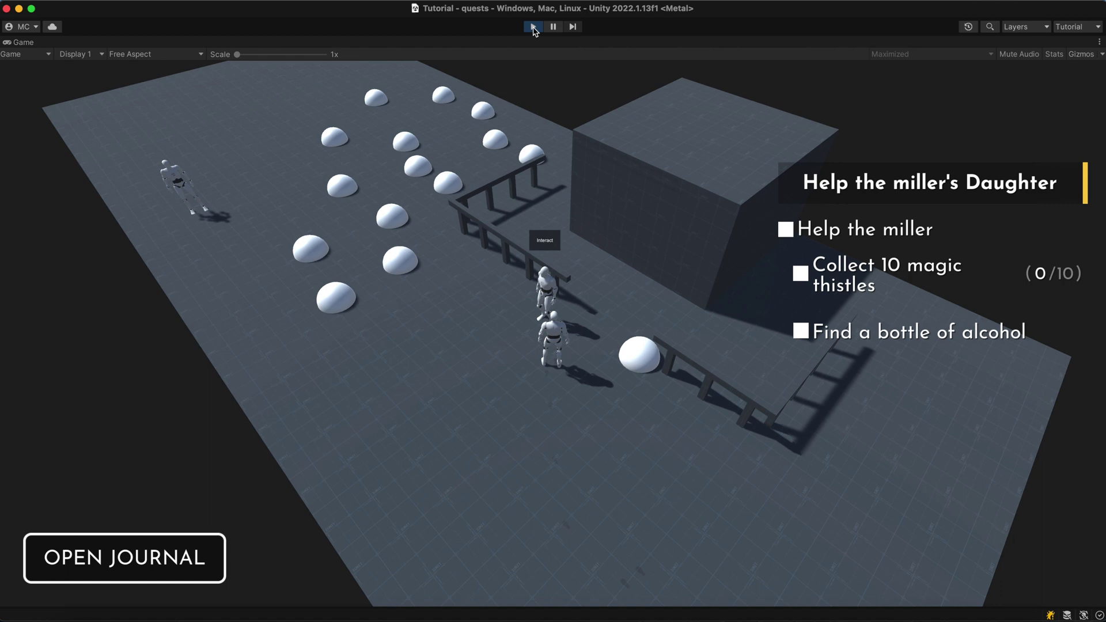
key(w)
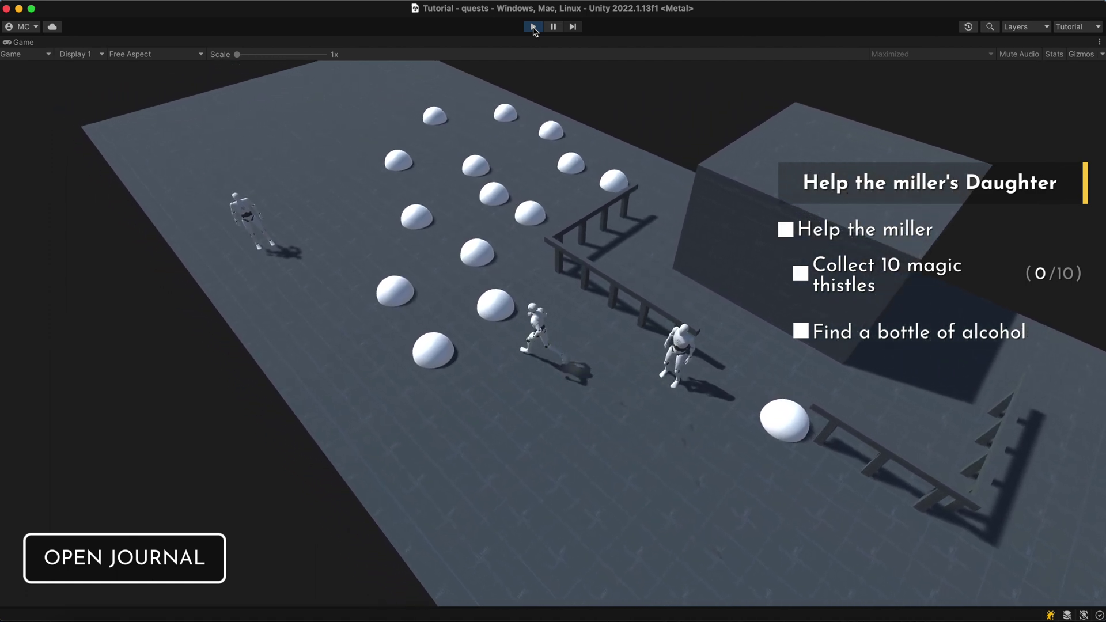
key(w)
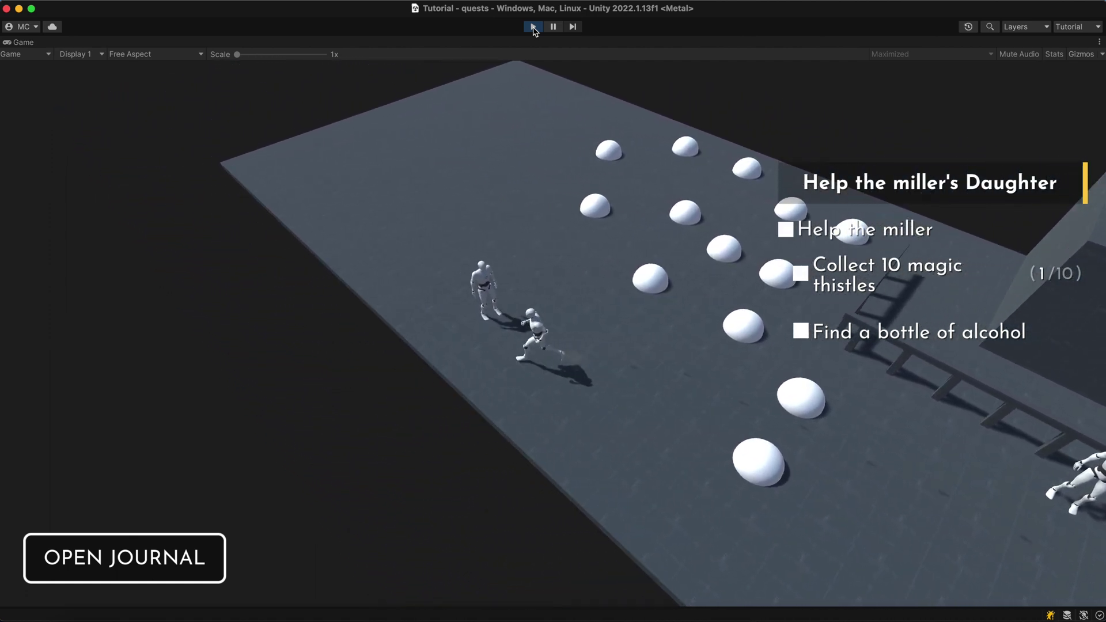
key(e)
key(w)
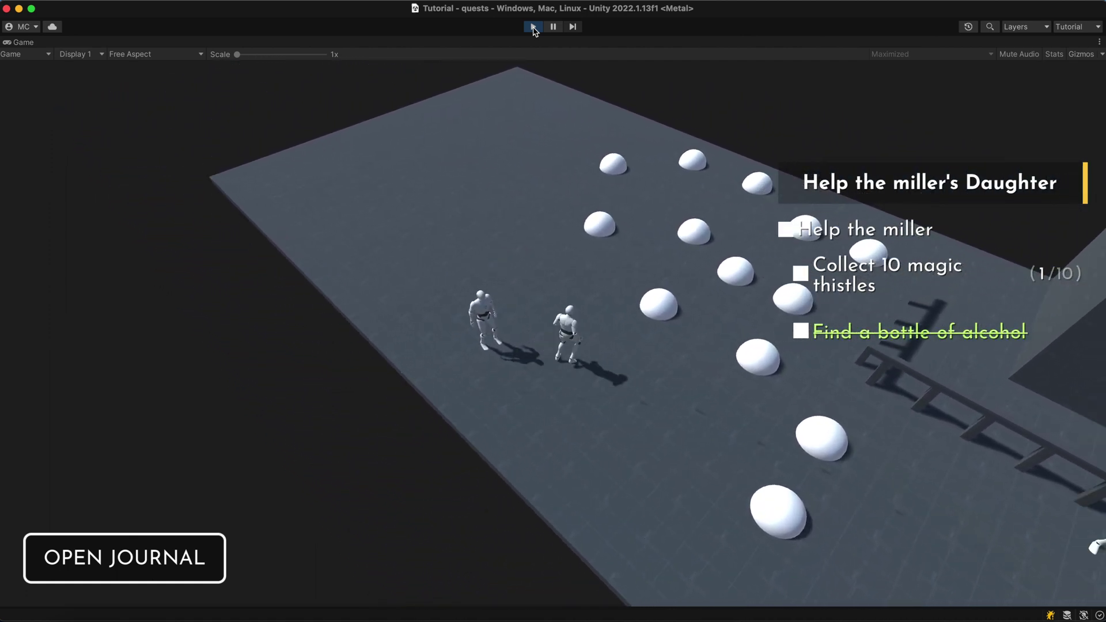
key(w)
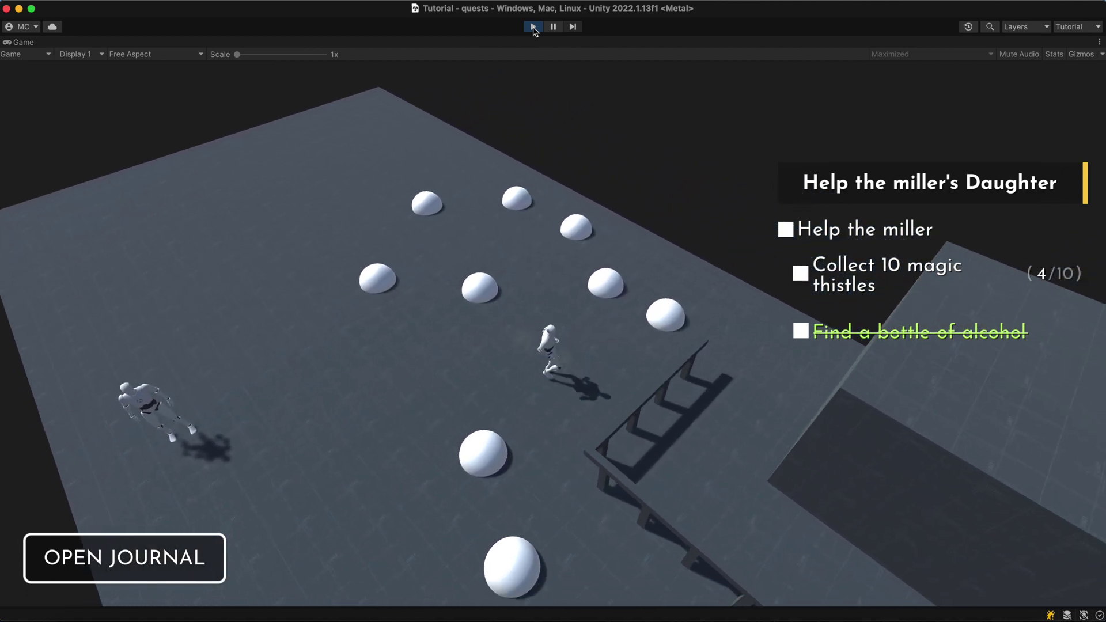
key(w)
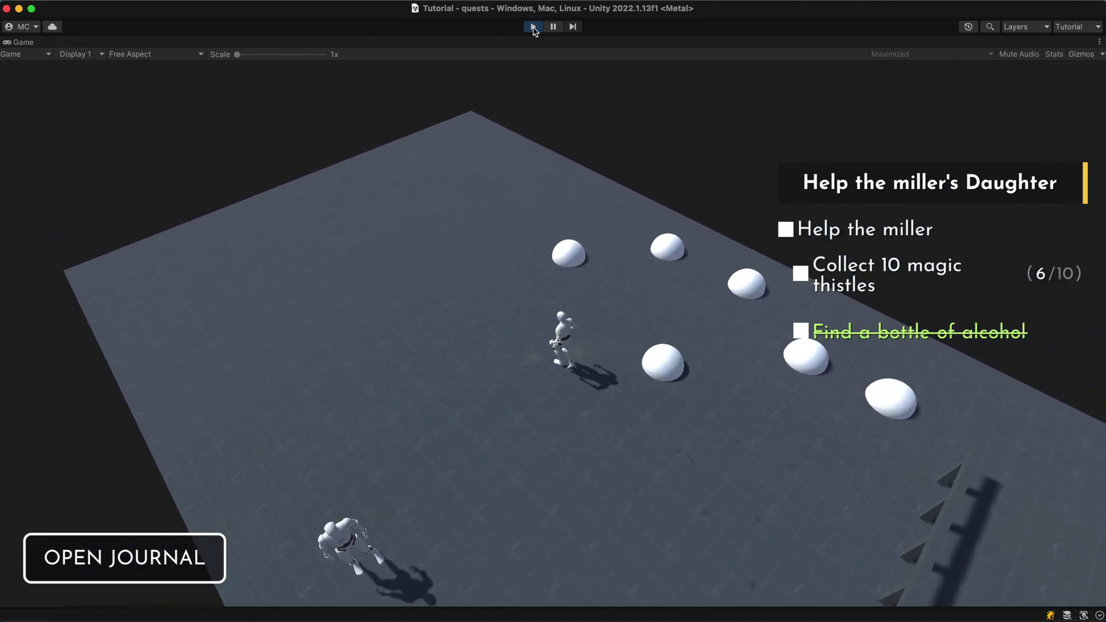
key(w)
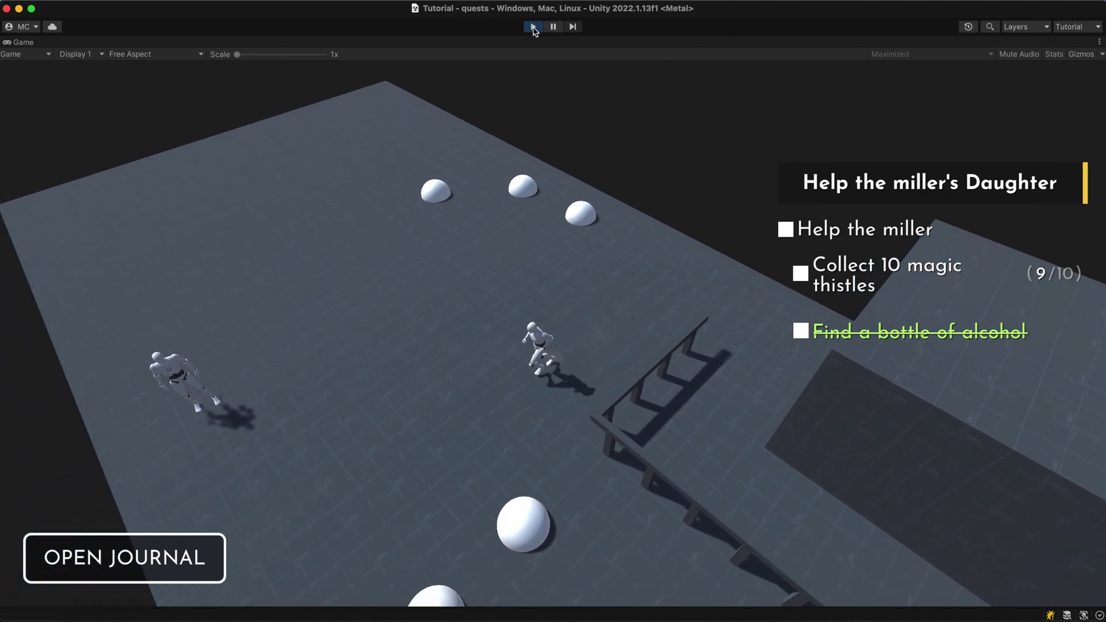
Step: Return to the Miller to finish the quest and check it in the Journal
key(w)
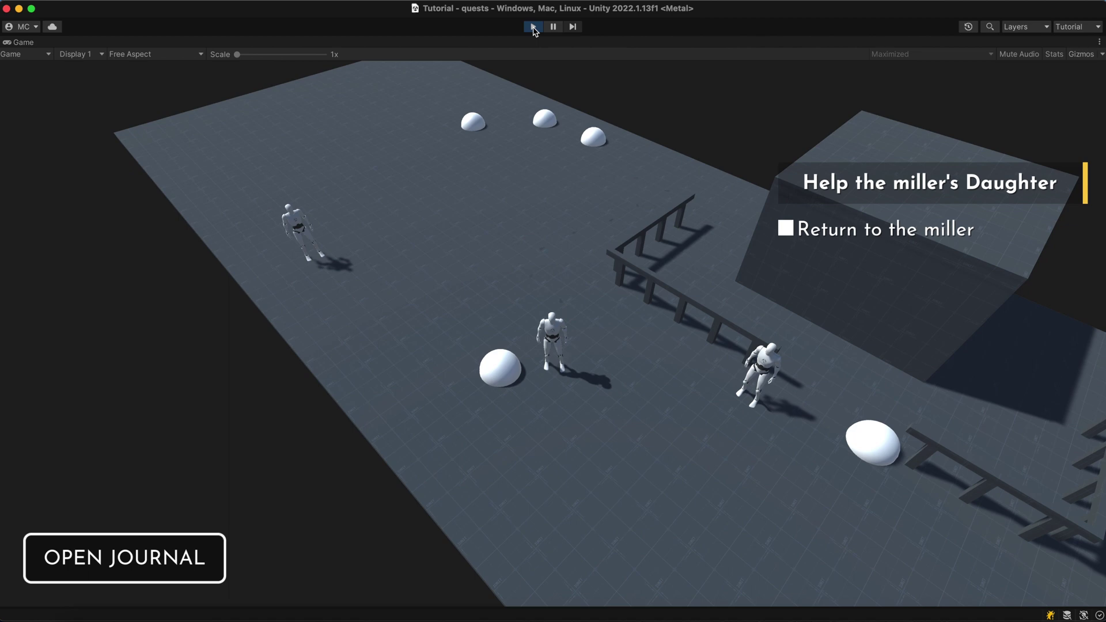
key(d)
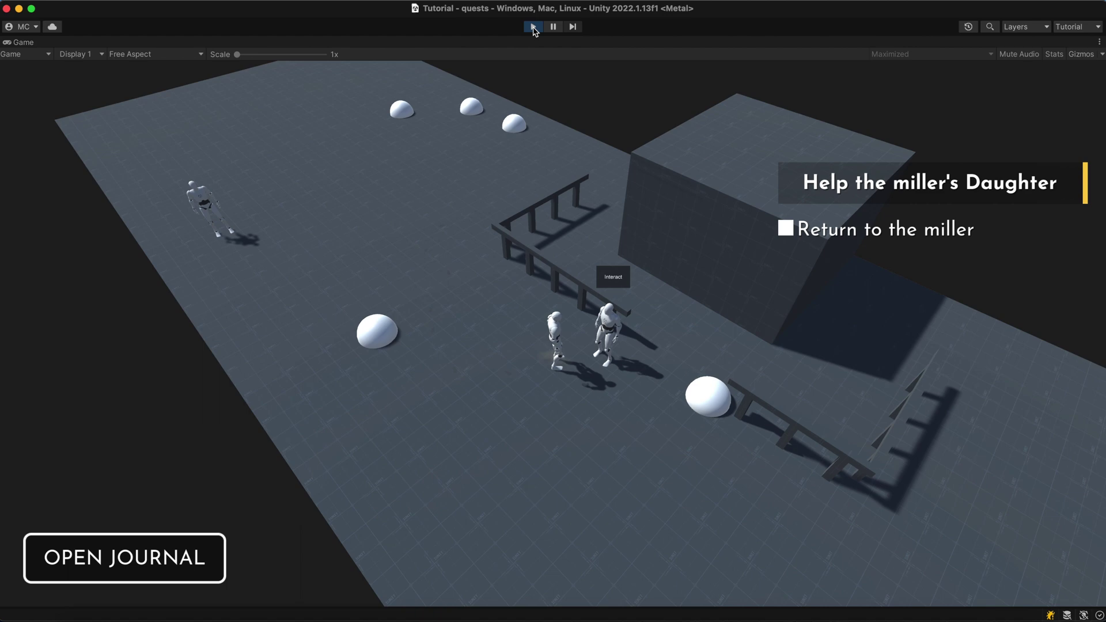
key(e)
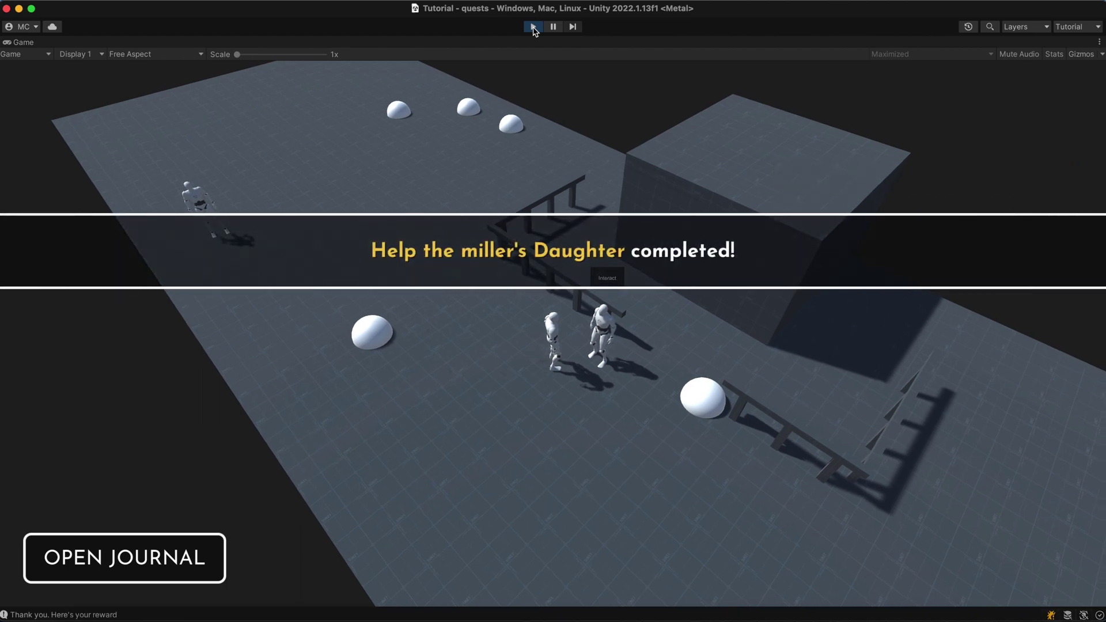
key(j)
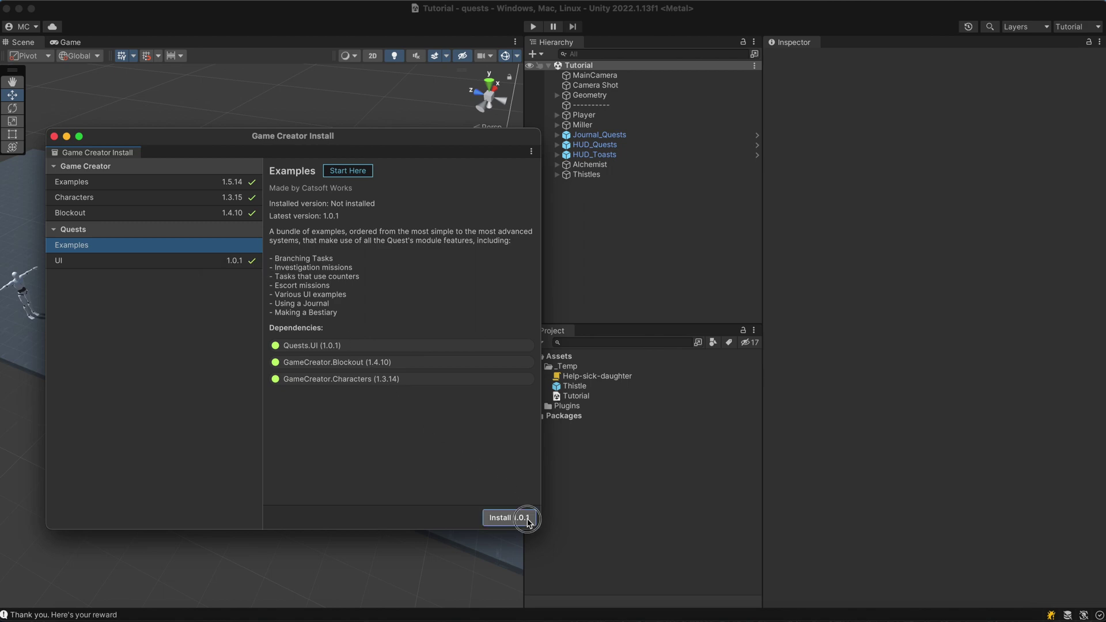
Step: Install version 1.0.1 of the Quests Examples package
click(510, 517)
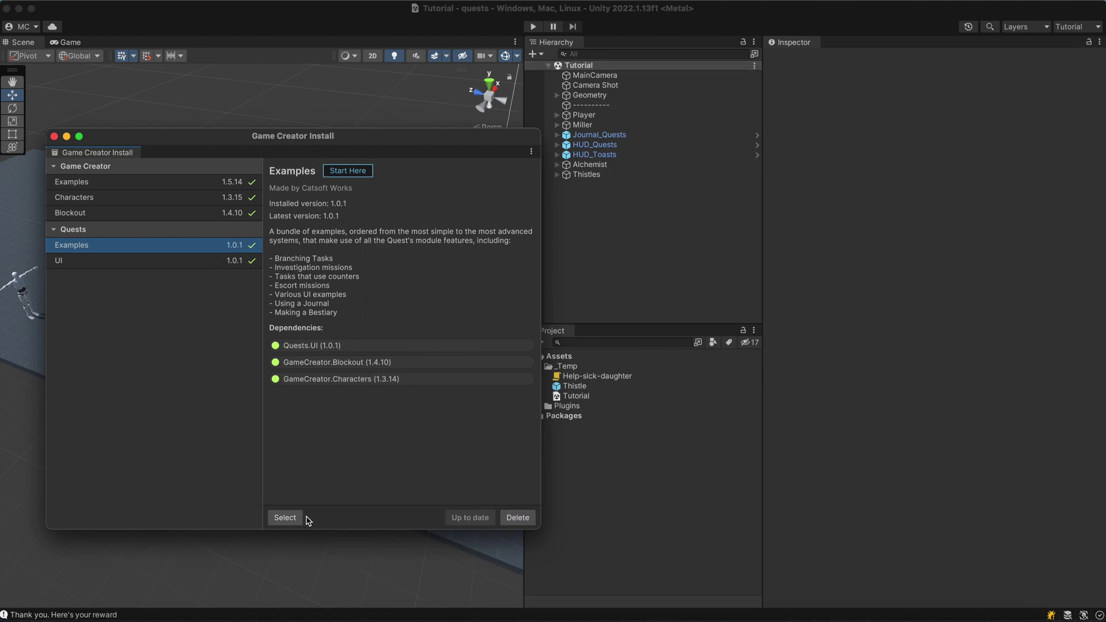